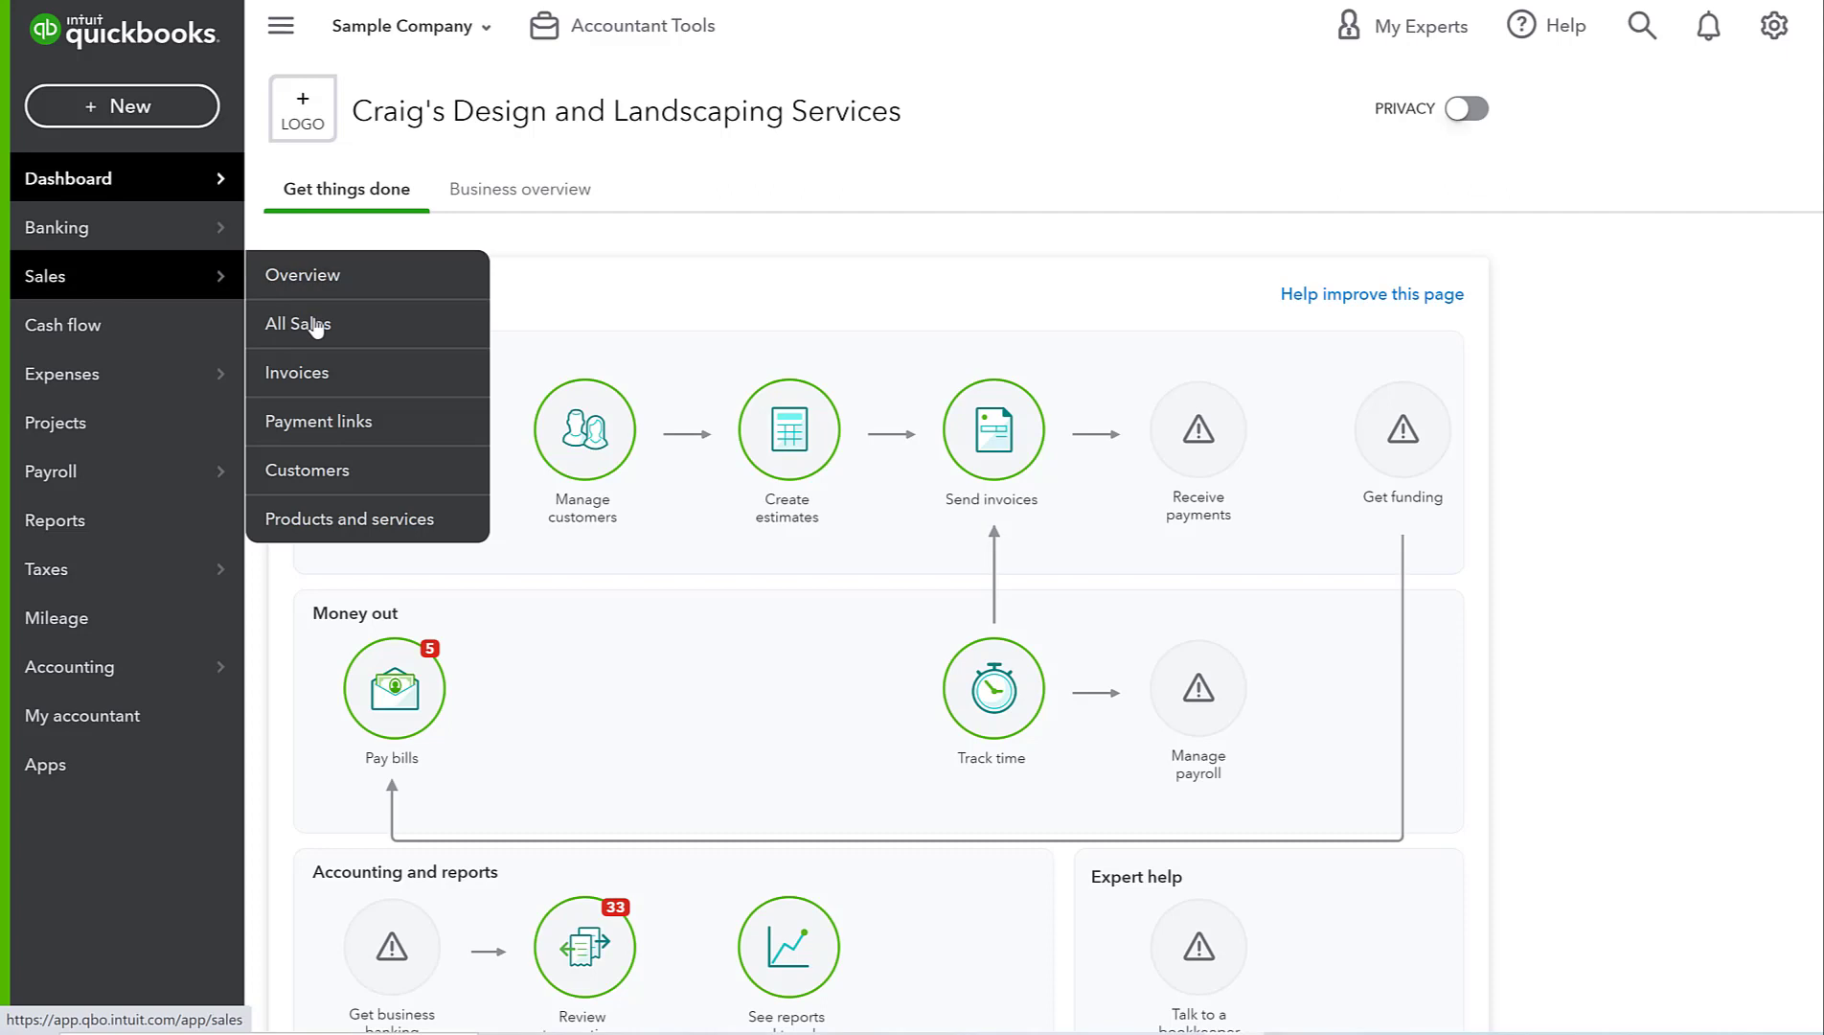
# - From the Sales invoices list, create a new blank invoice
pyautogui.click(315, 370)
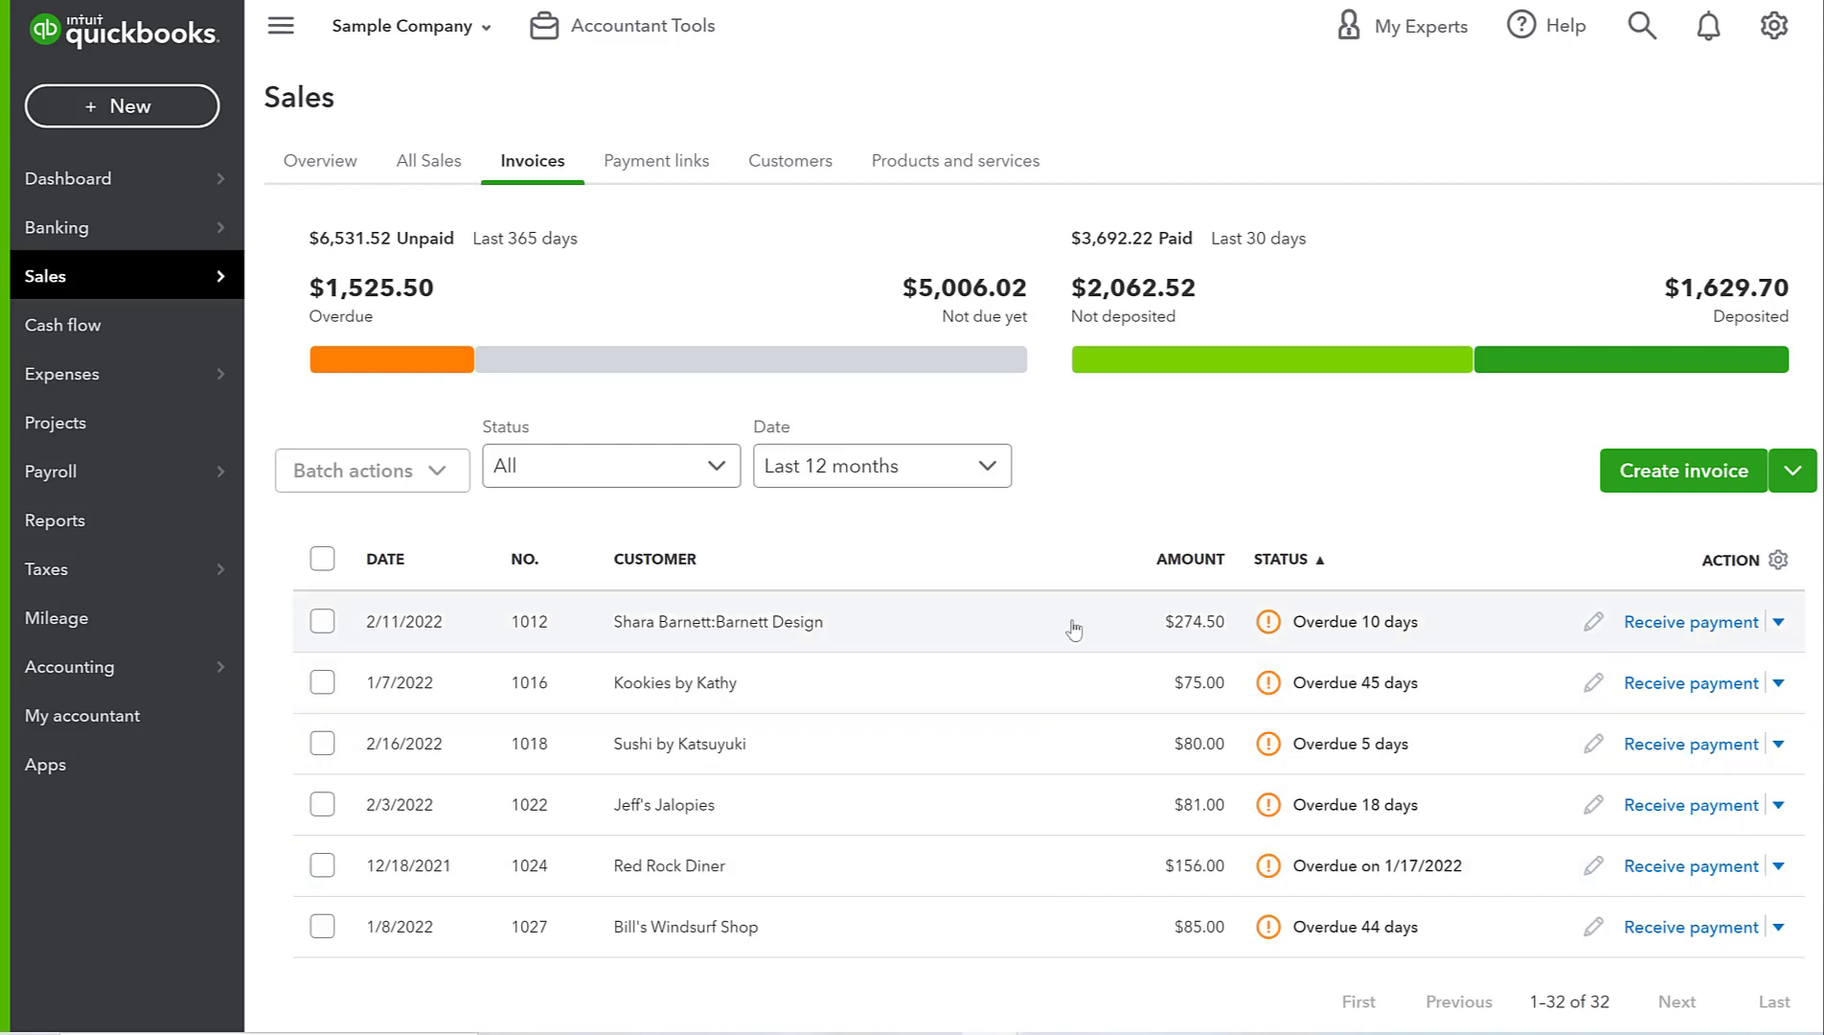
pyautogui.click(1698, 484)
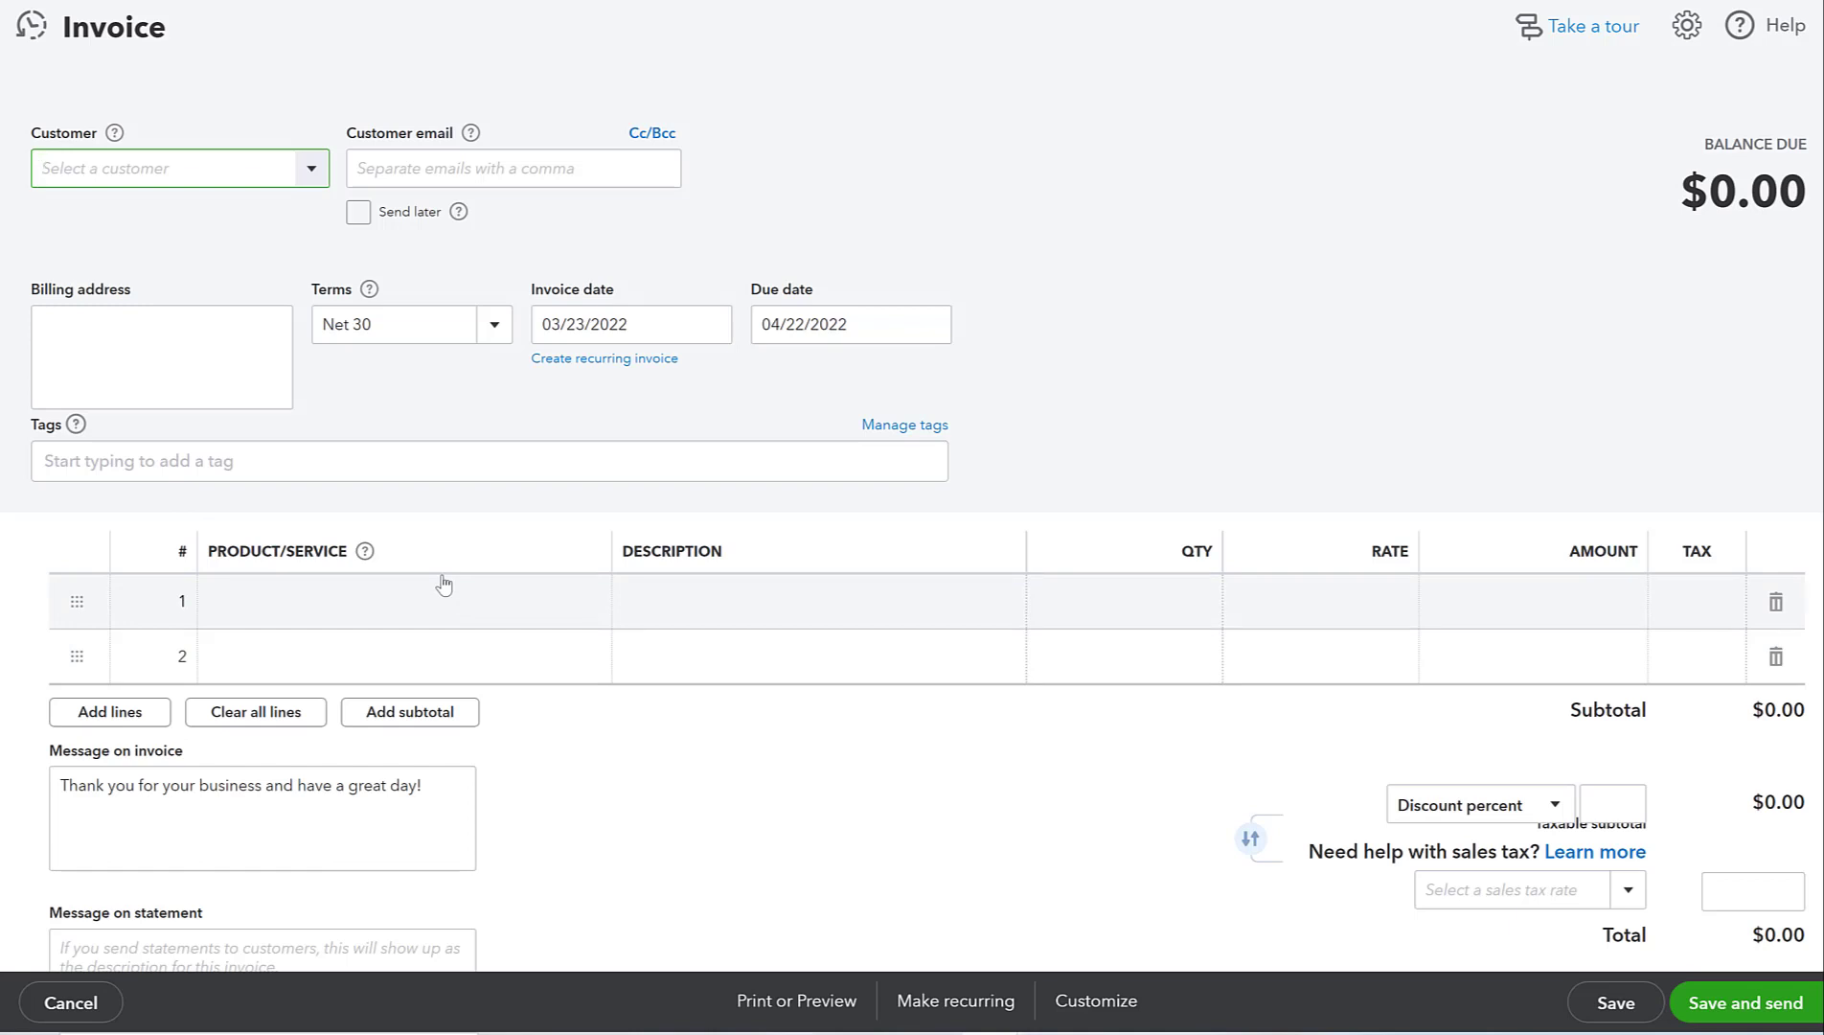
# - Close the blank invoice, then make invoice 1012 recurring from its More actions
pyautogui.click(913, 834)
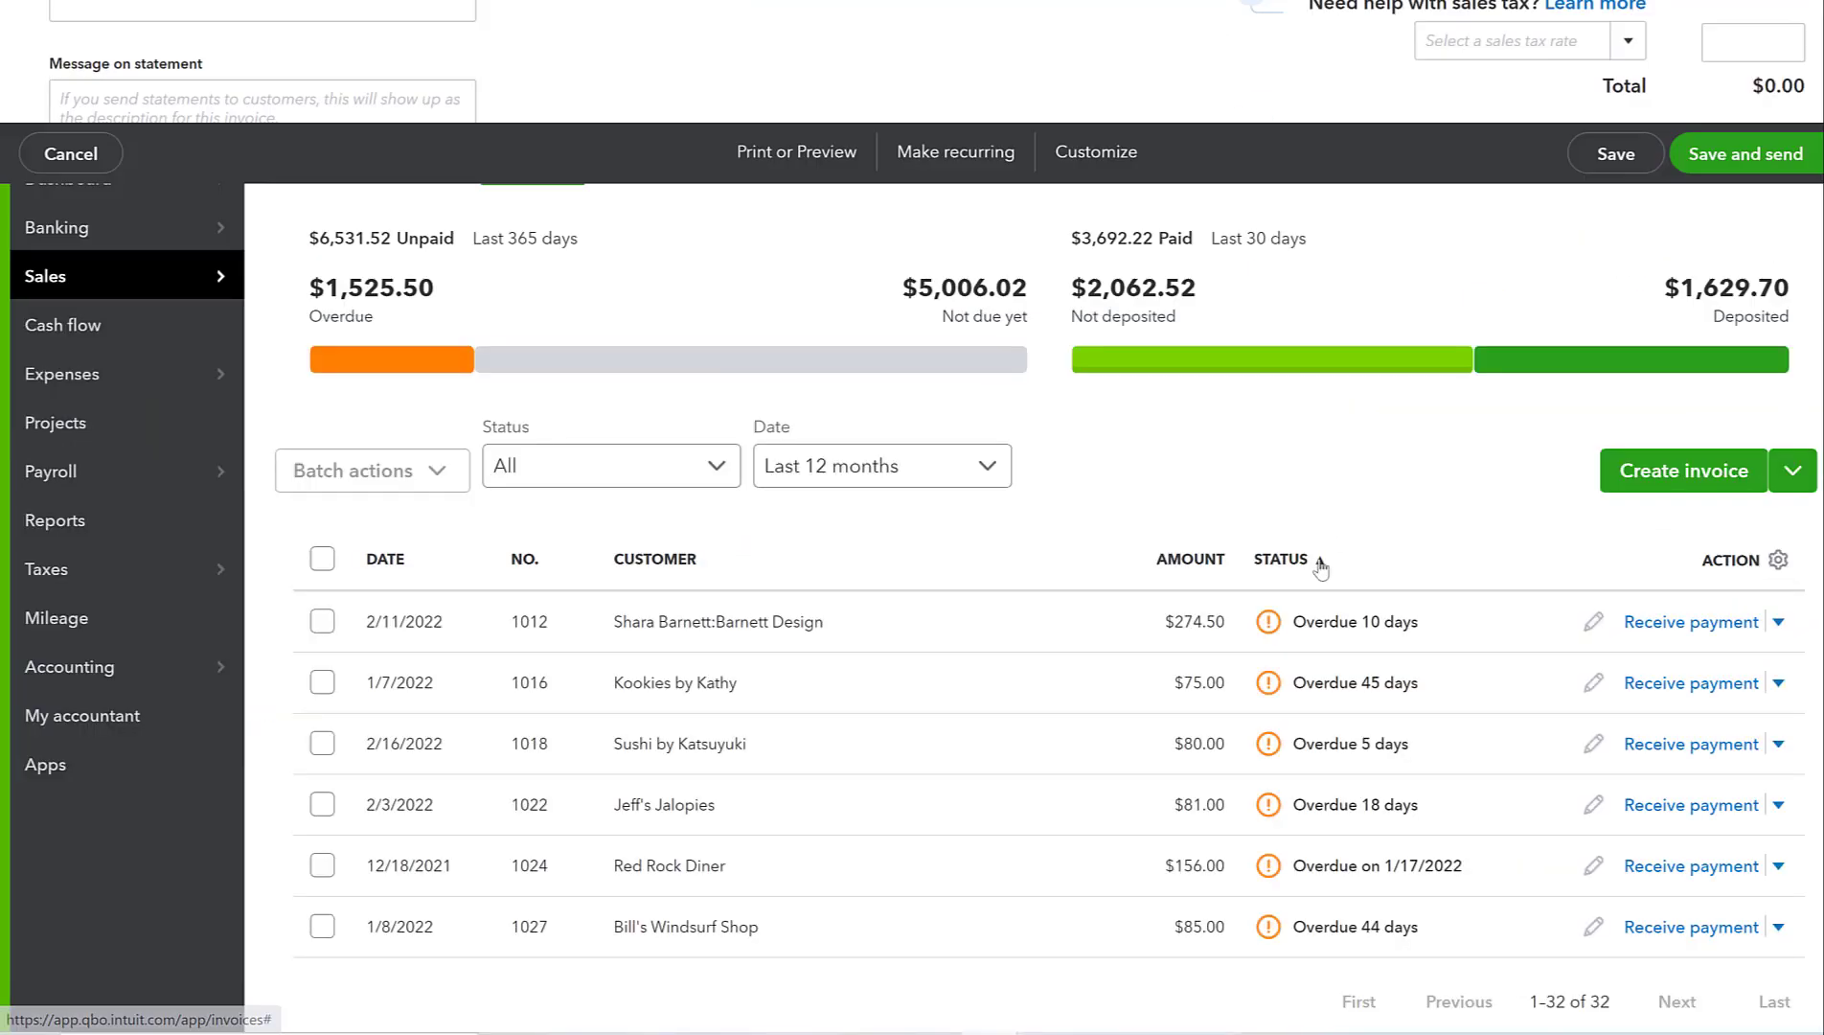
pyautogui.click(787, 633)
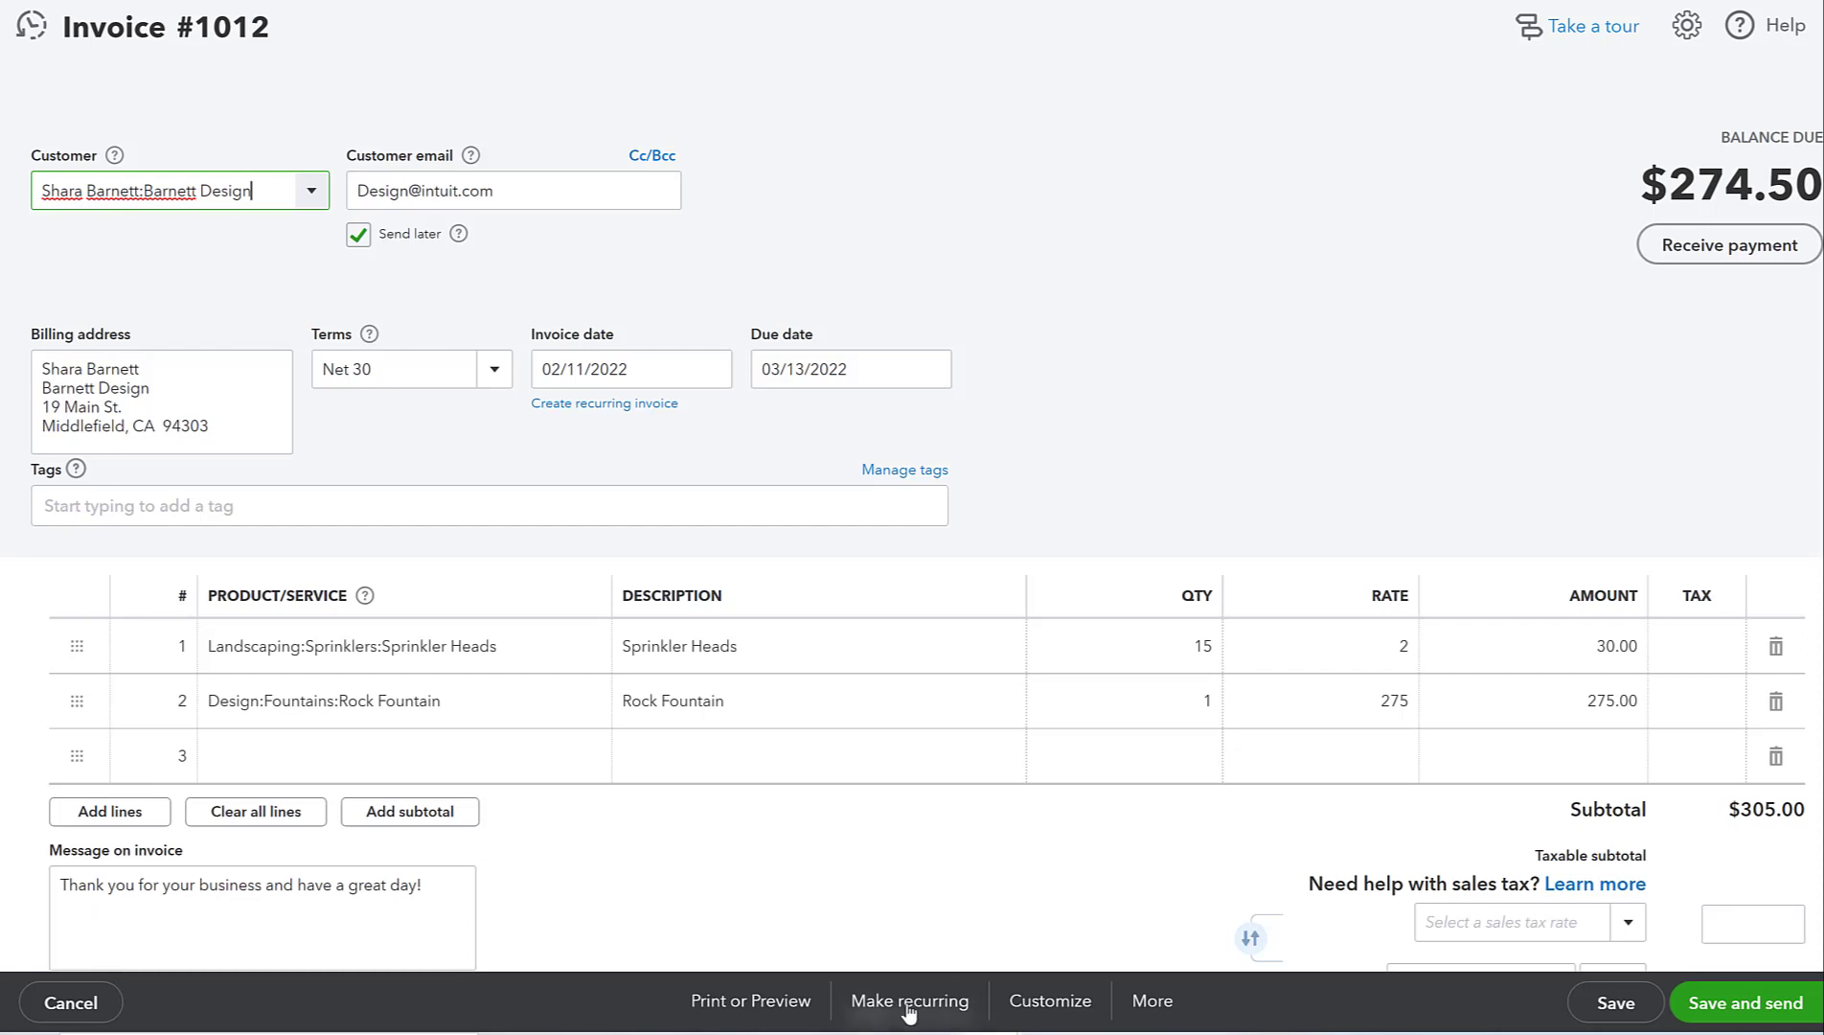
pyautogui.click(1153, 1002)
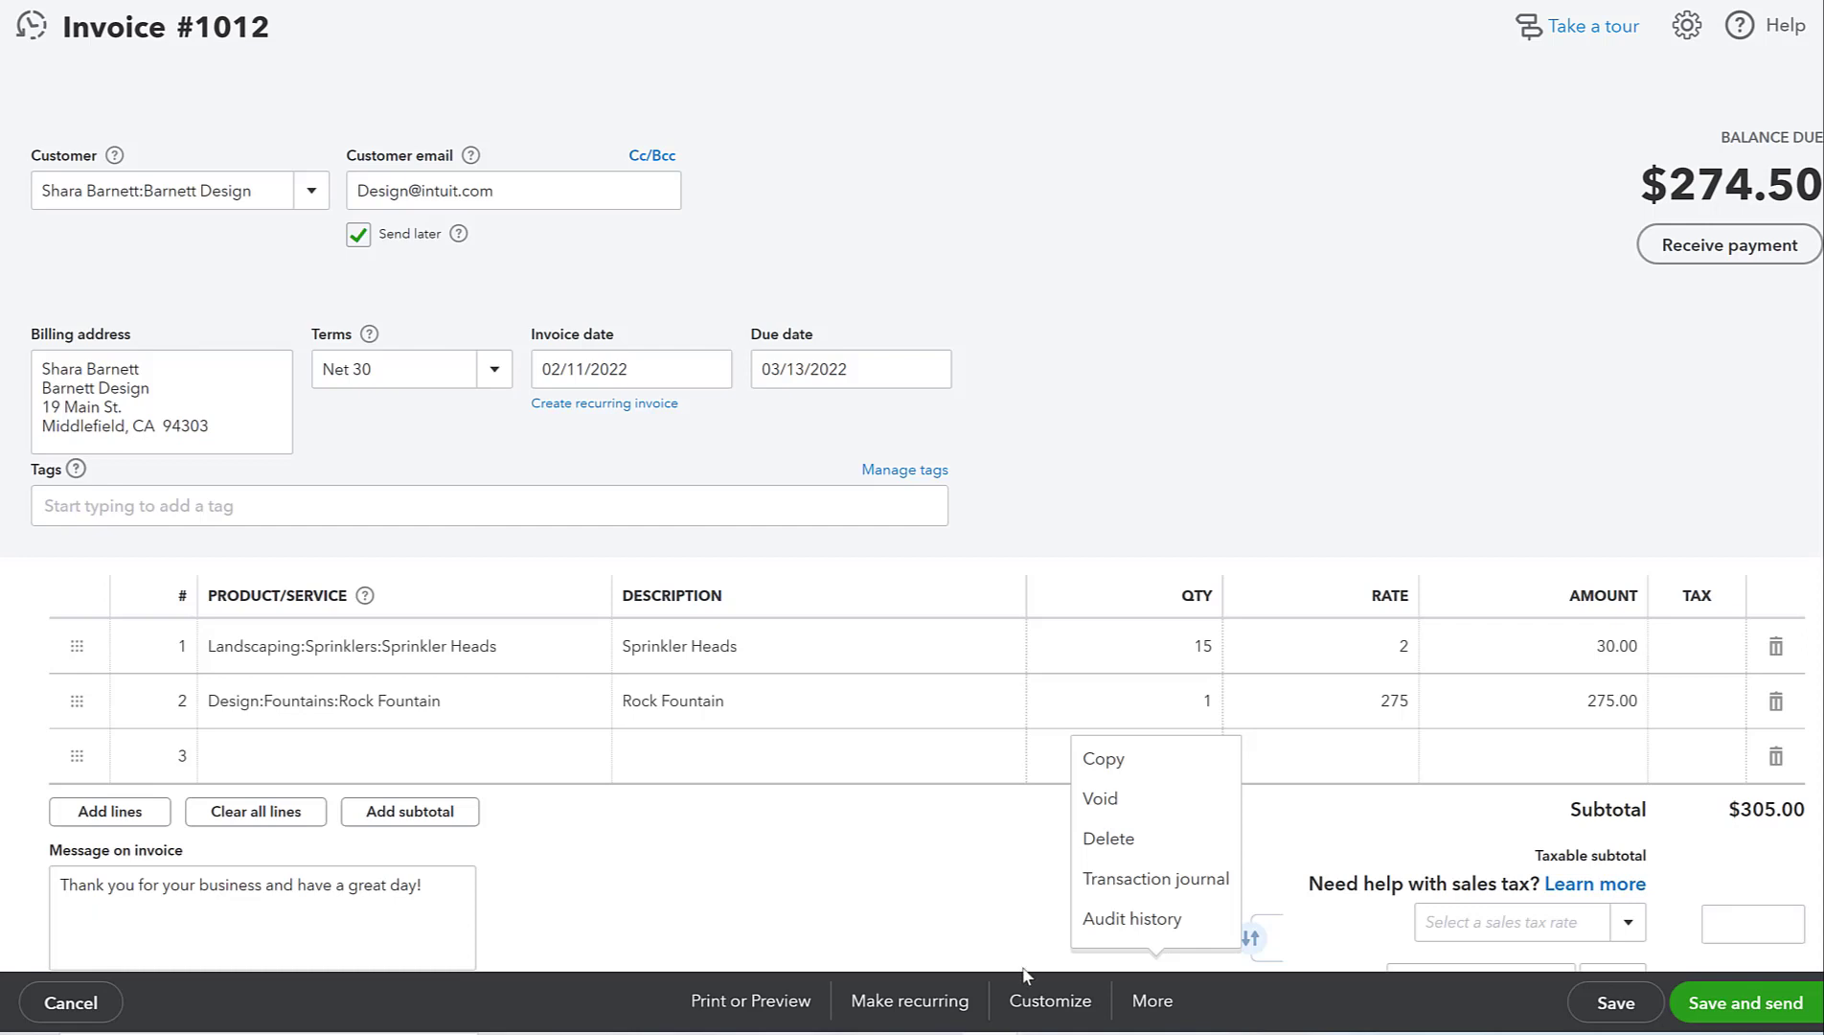
pyautogui.click(891, 1016)
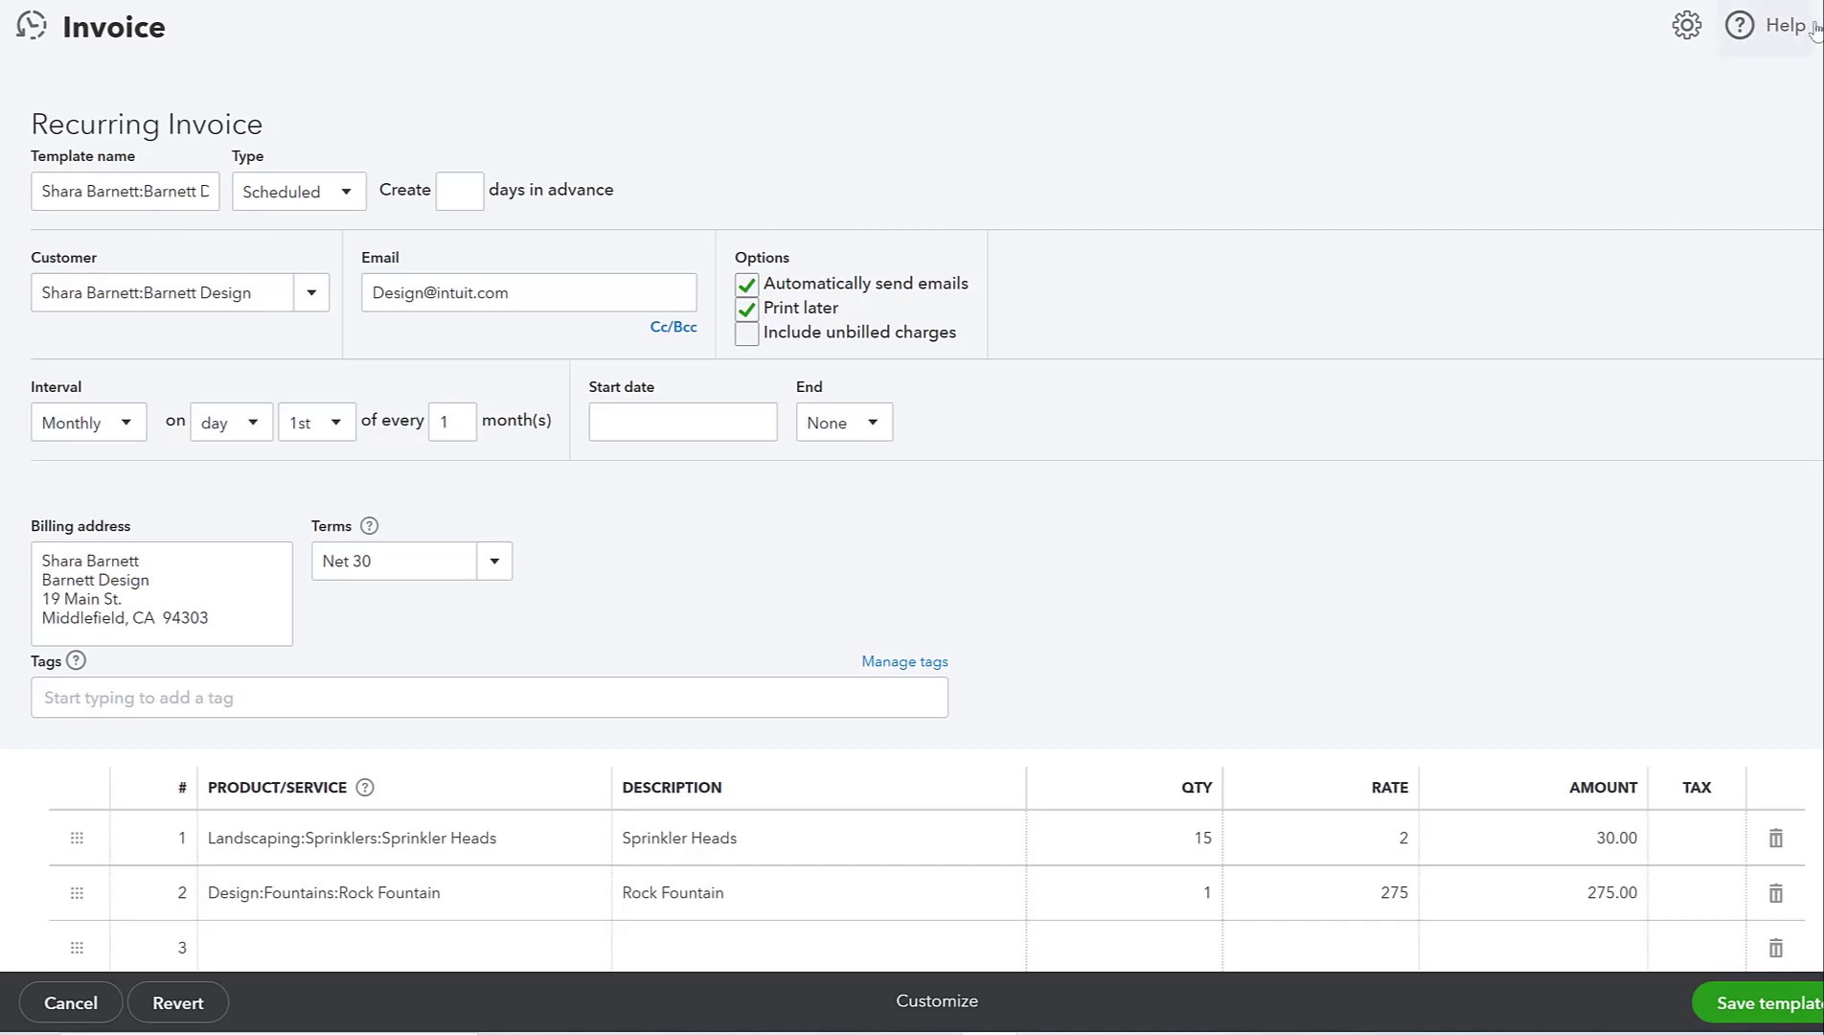
# - Leave the recurring template for invoice 1012 without saving
pyautogui.click(38, 1002)
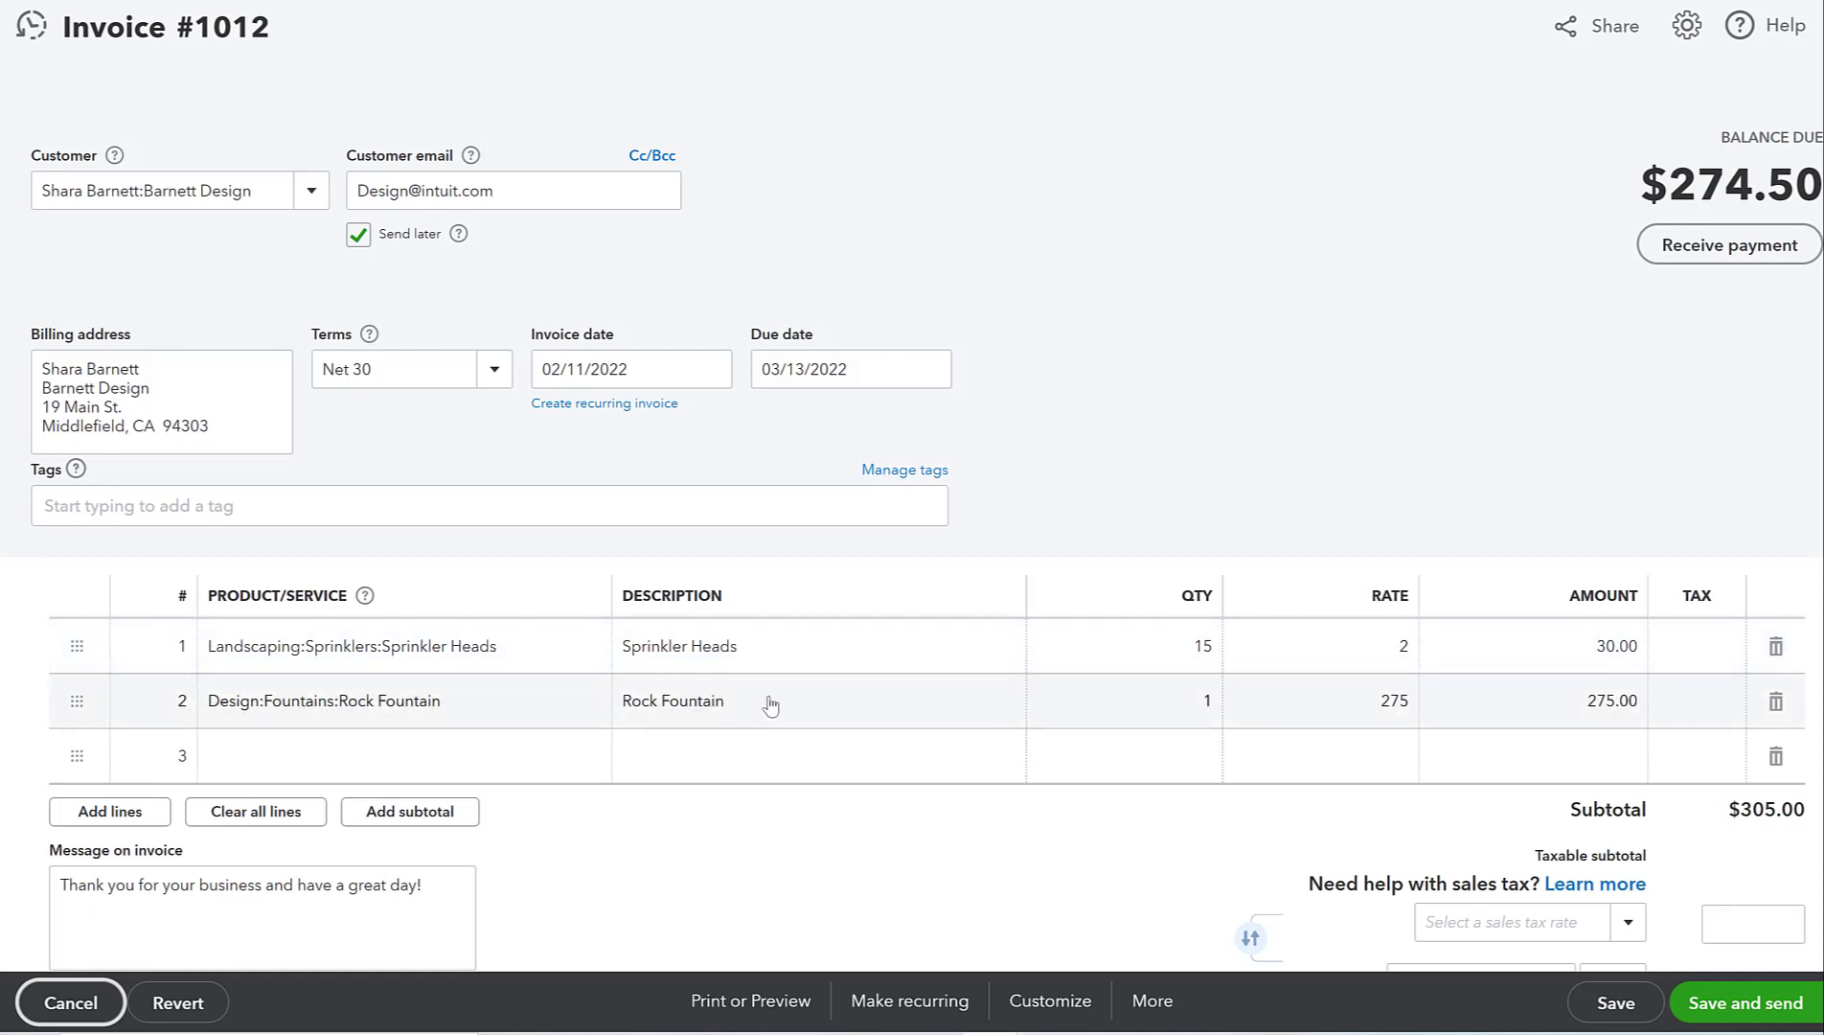
pyautogui.click(920, 1002)
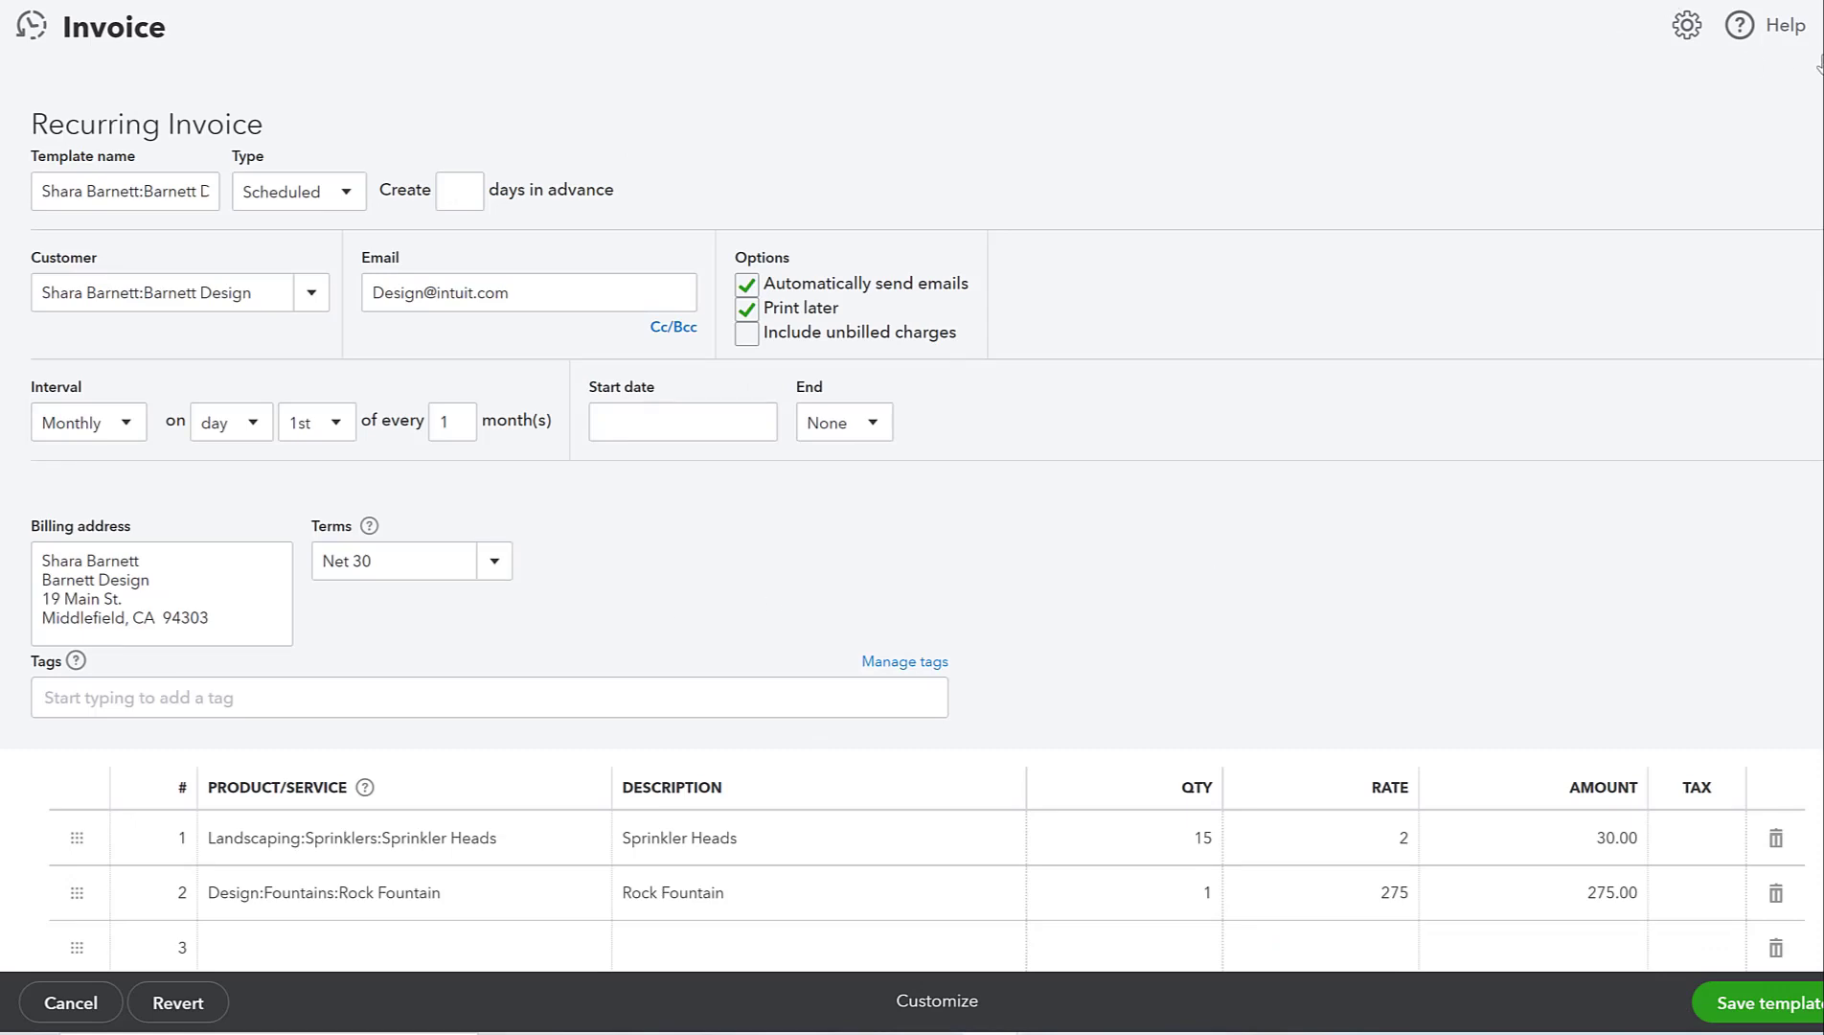
pyautogui.press('Escape')
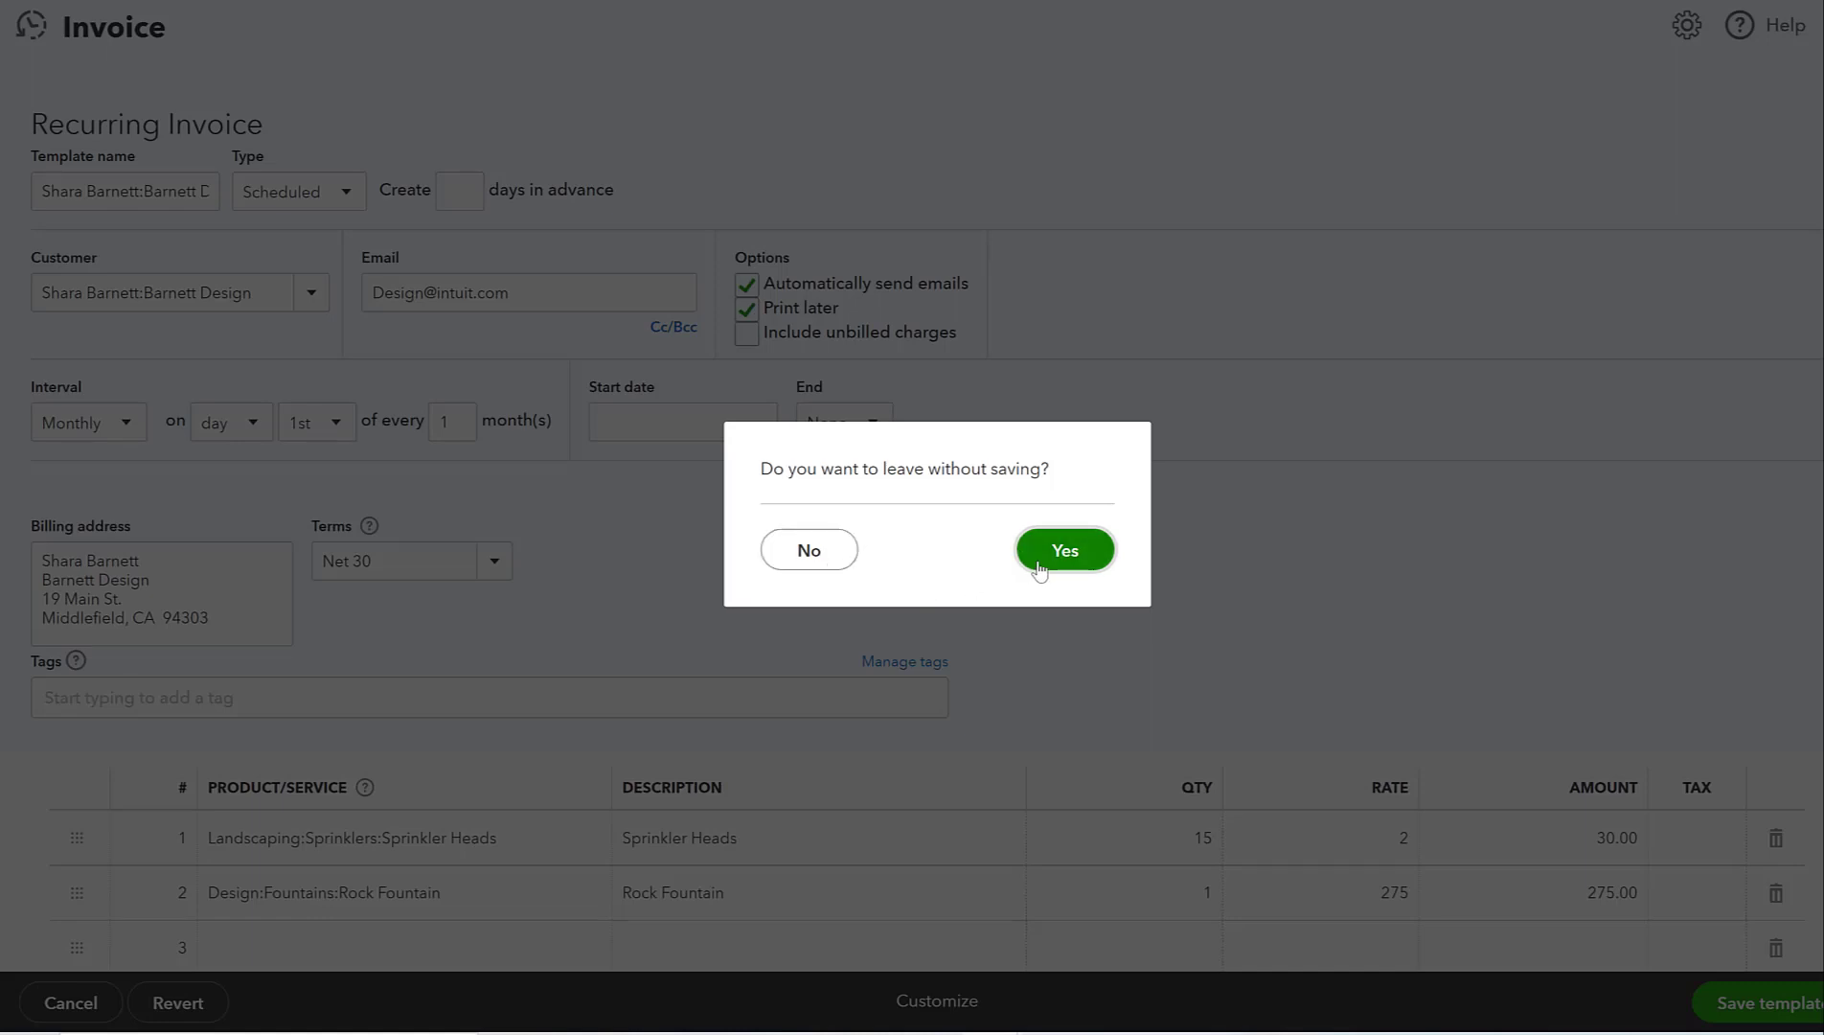
pyautogui.click(1044, 559)
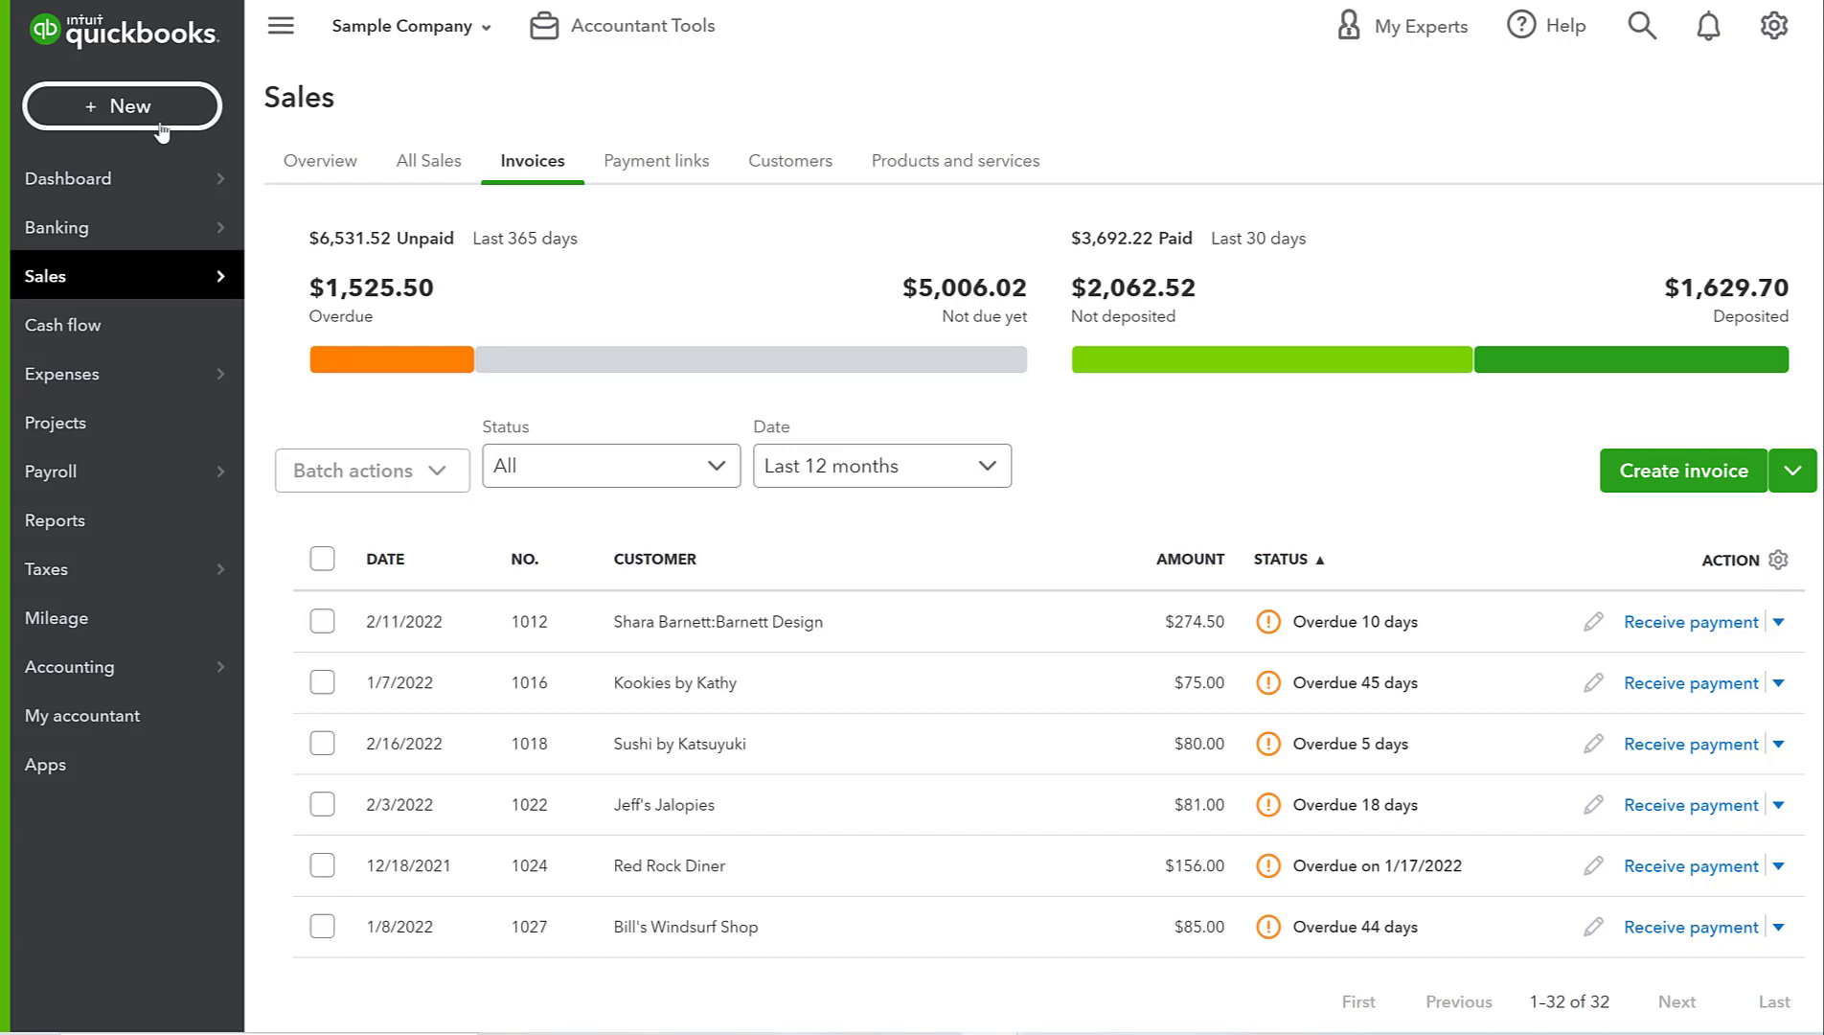
# - Create a new Invoice-type template from the Recurring transactions list in the gear menu
pyautogui.click(1772, 29)
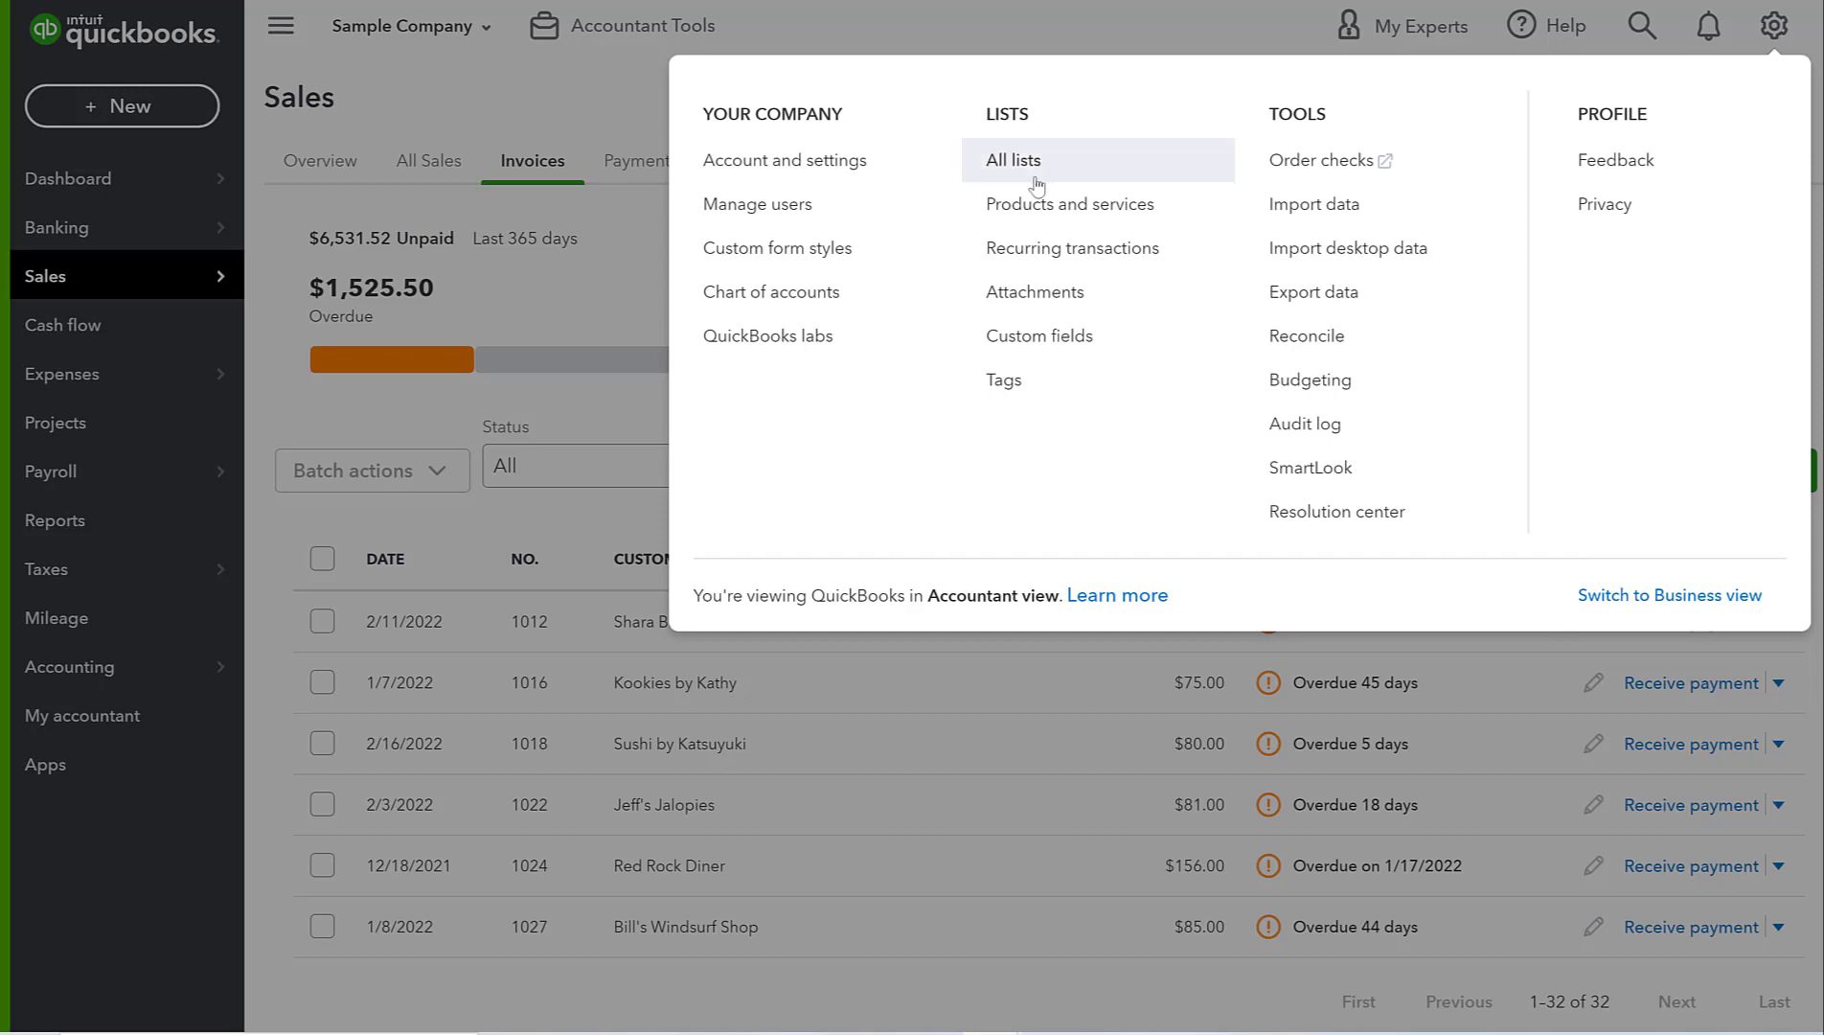
pyautogui.click(1038, 251)
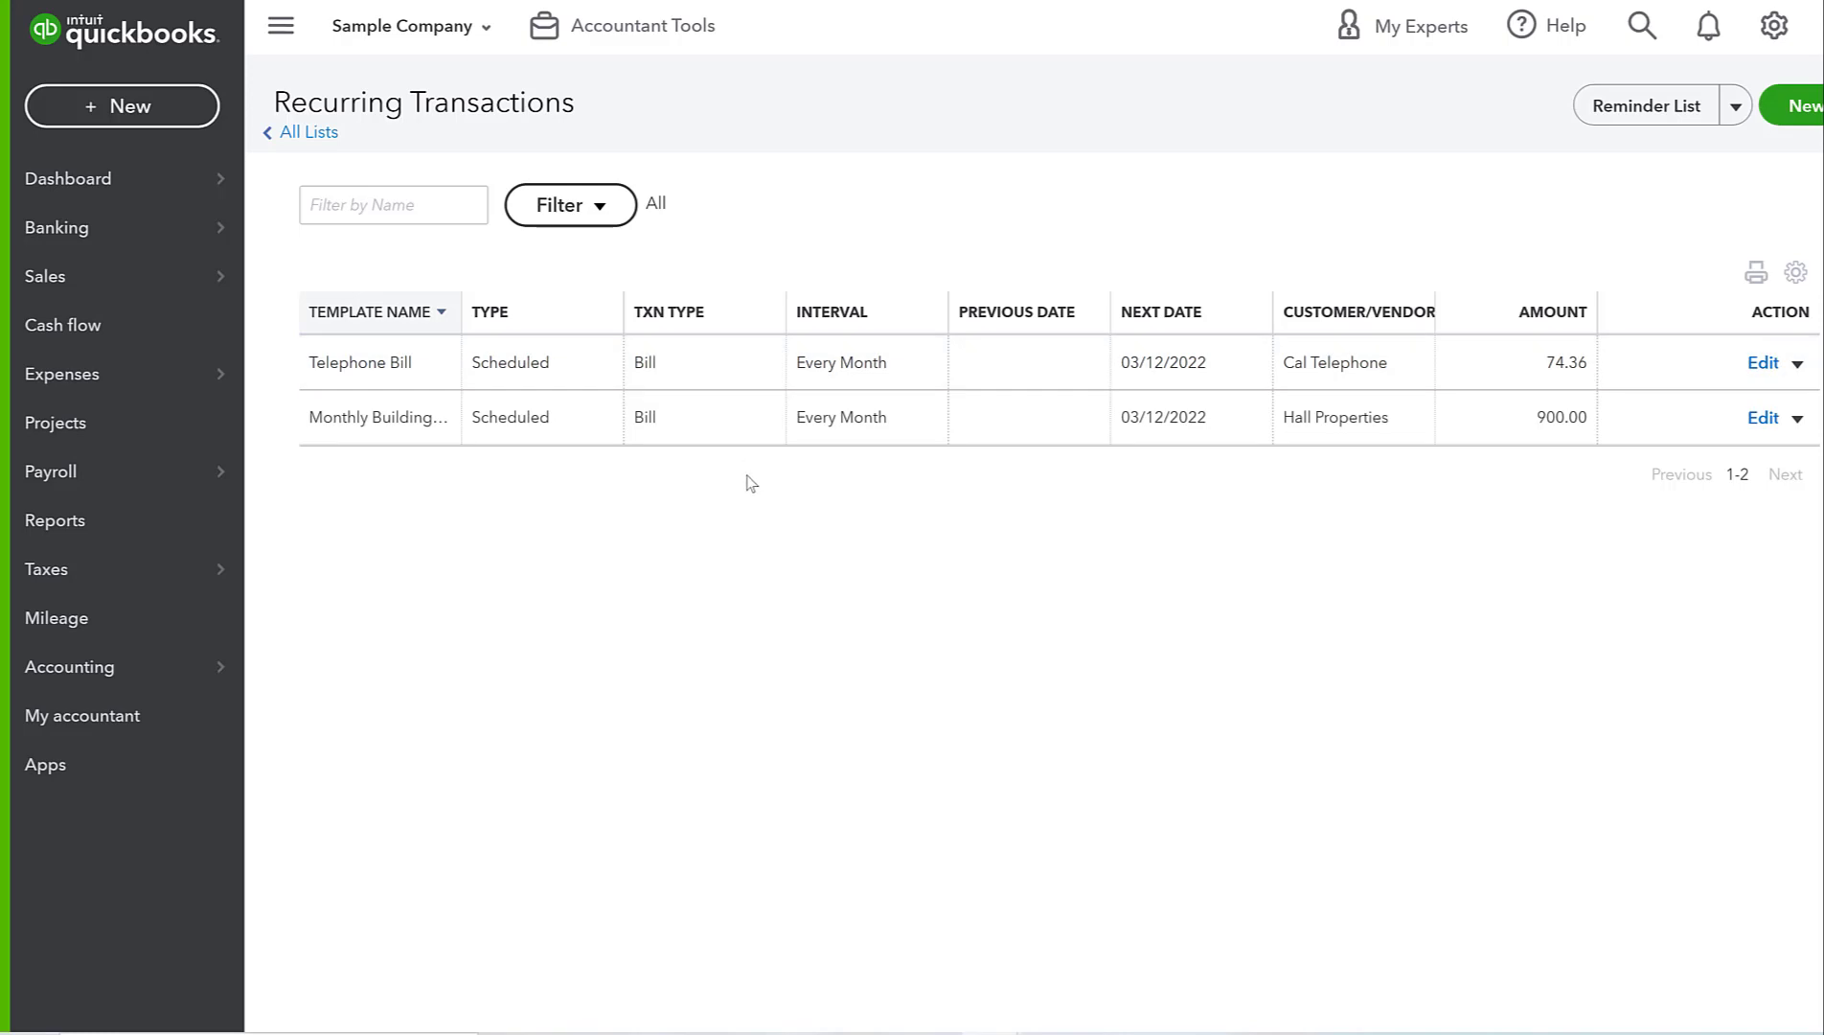
pyautogui.click(1796, 115)
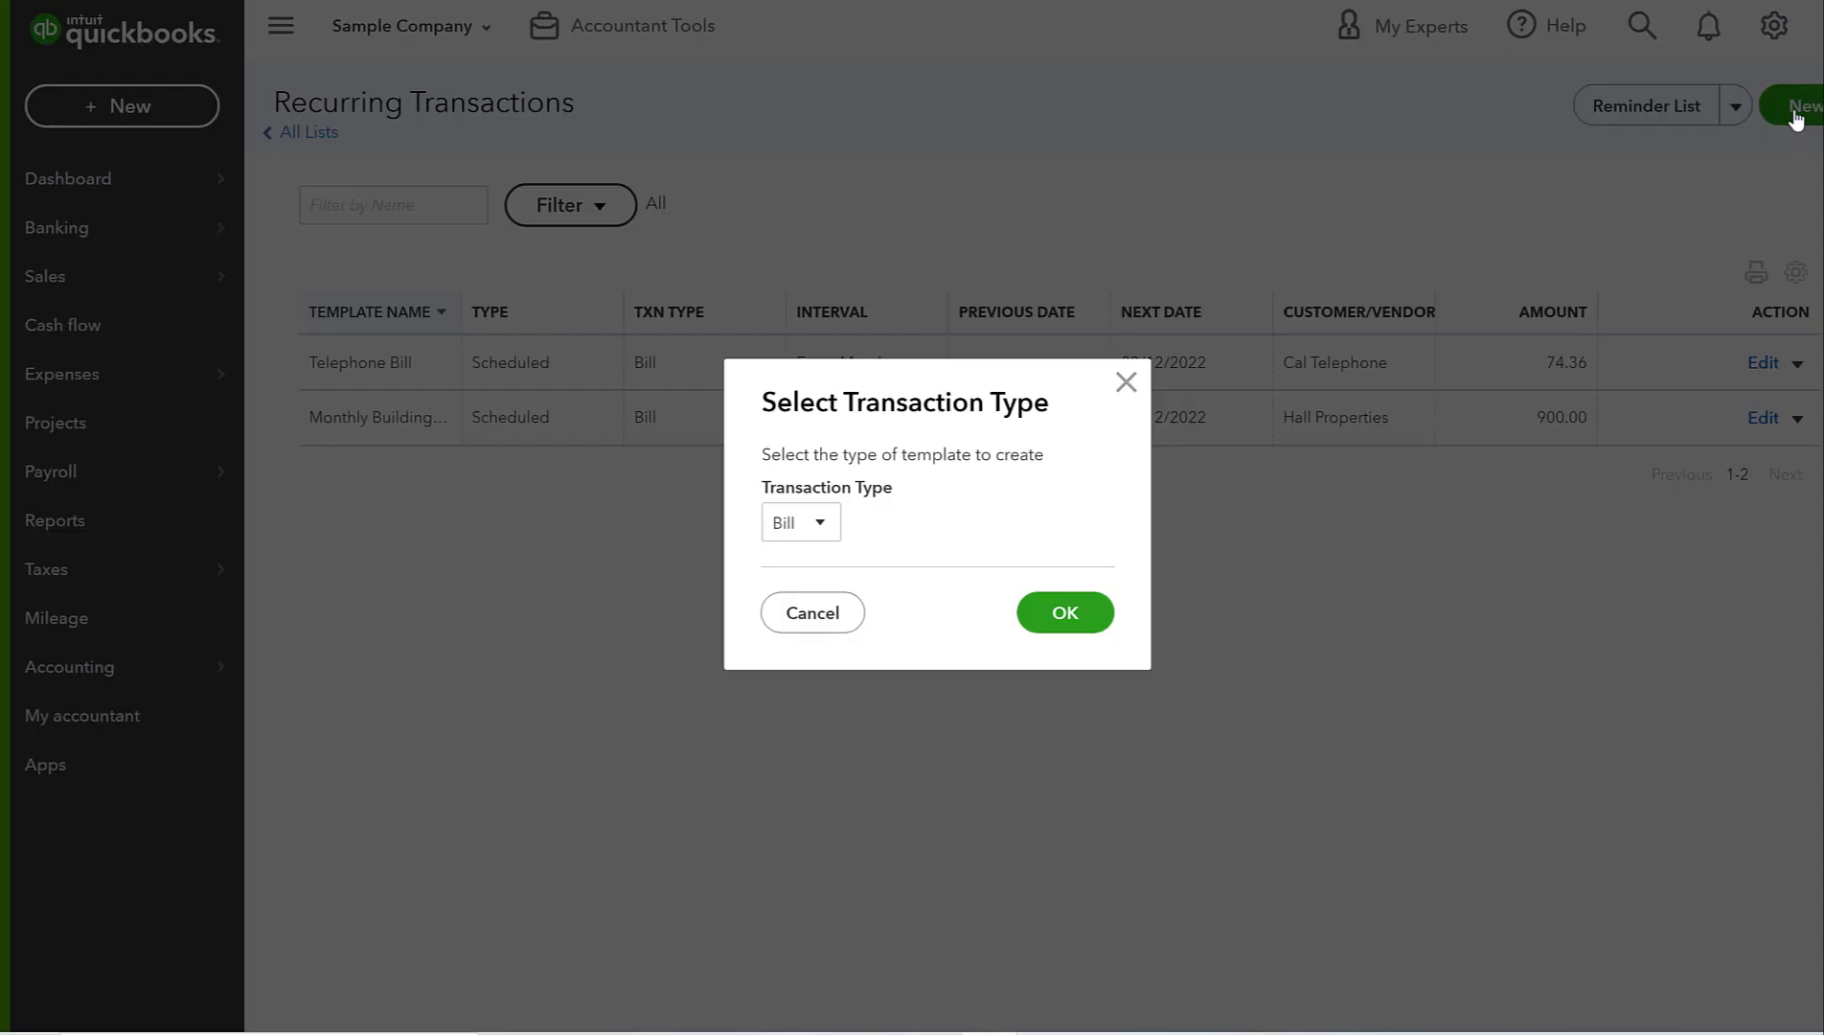
pyautogui.click(819, 527)
pyautogui.scroll(-3, 822, 695)
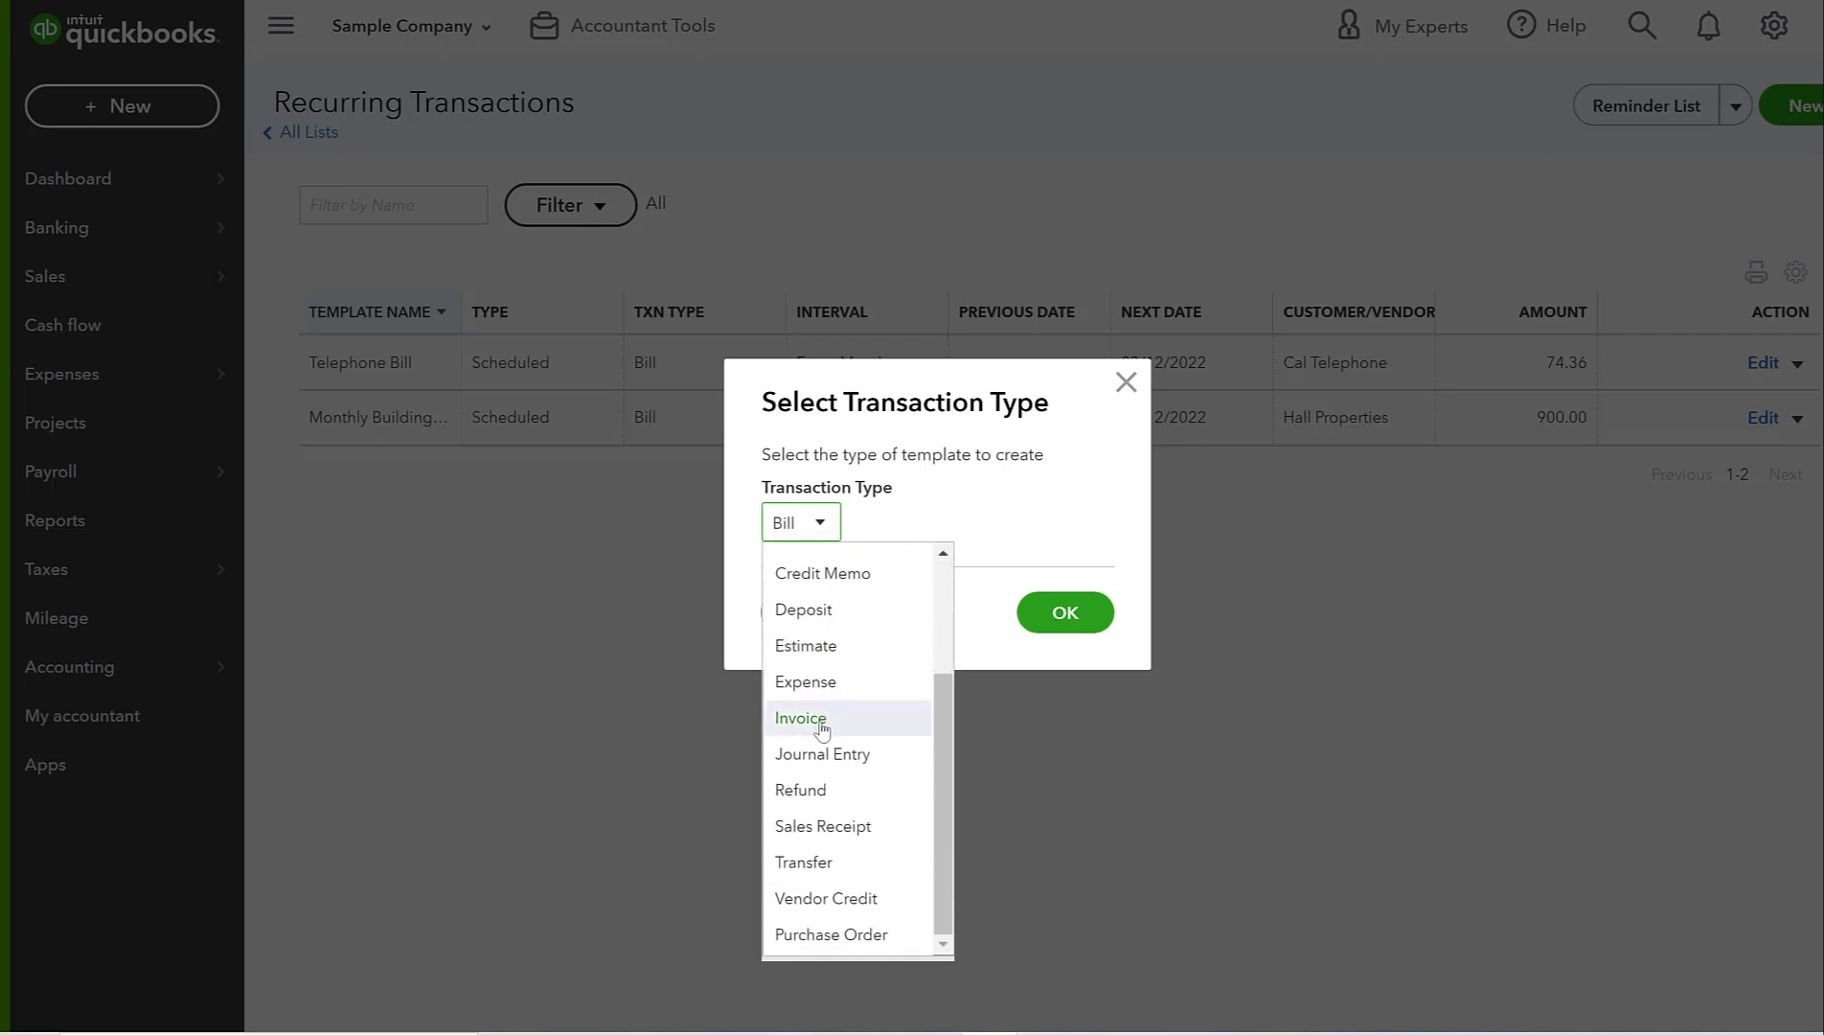
pyautogui.click(822, 728)
pyautogui.click(1062, 615)
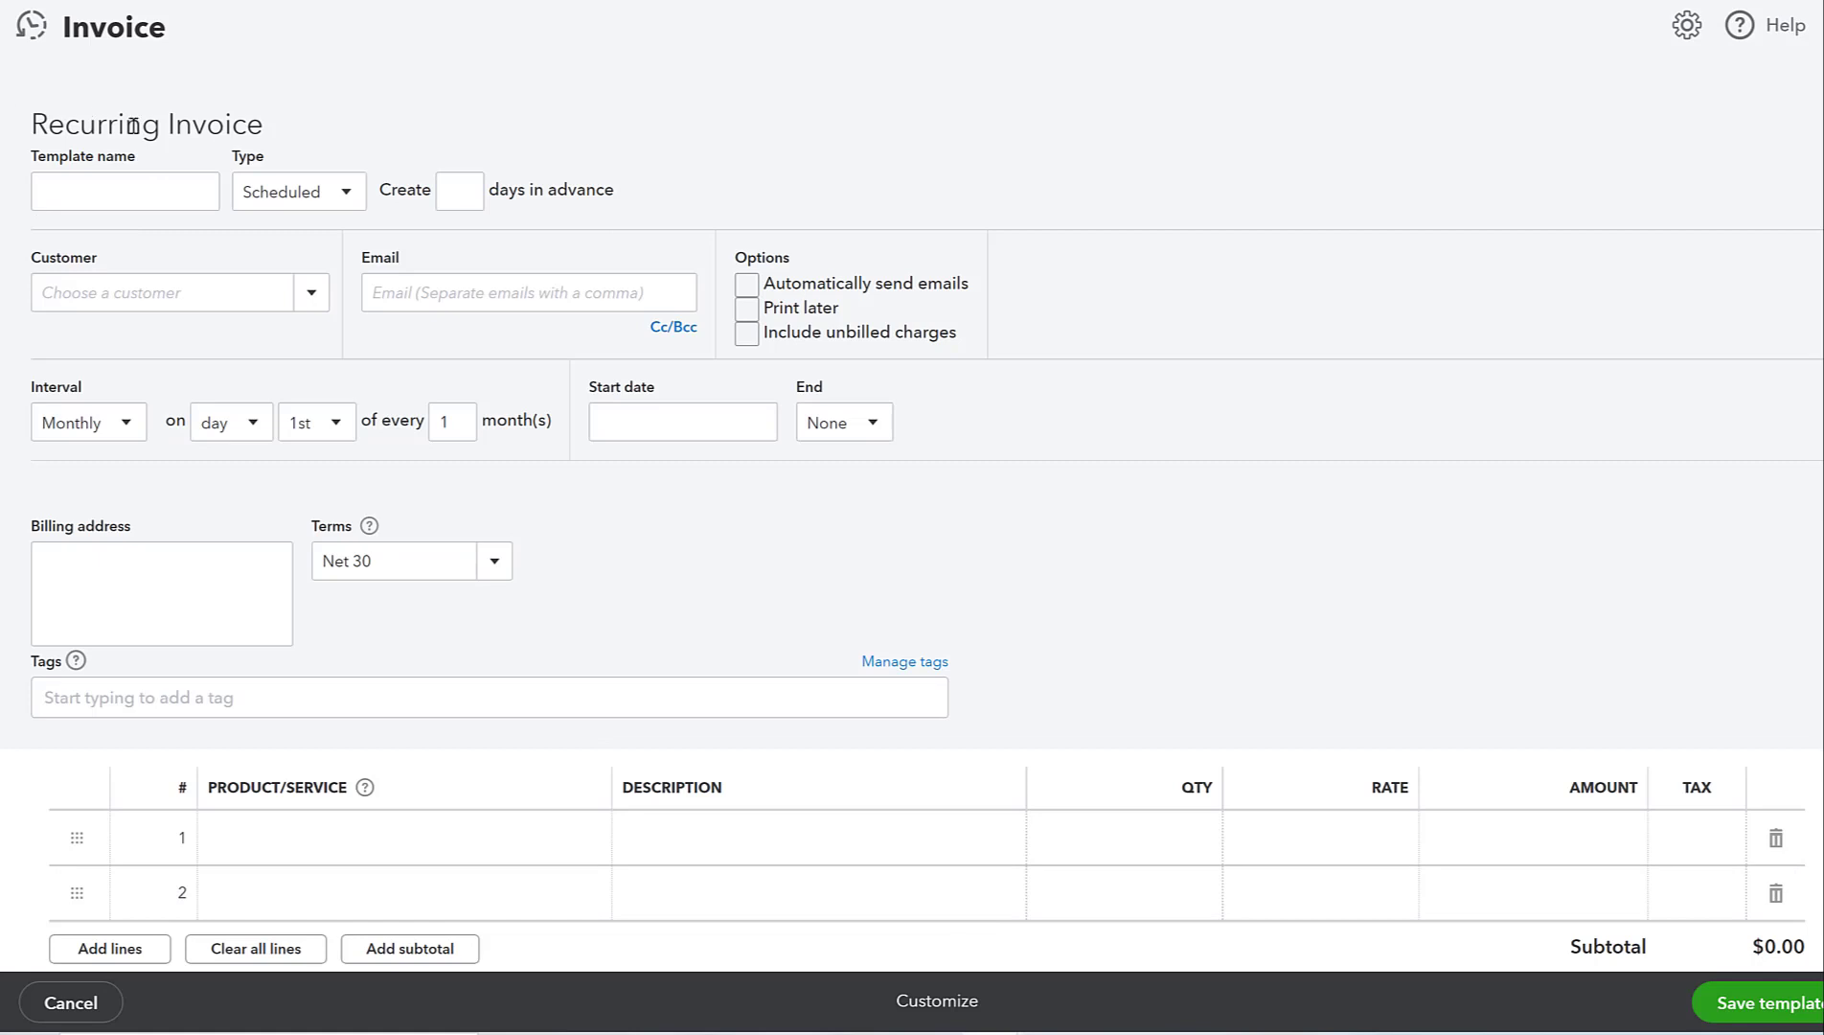
# - Name the template 'Clara's Landscaping - Monthly', keep type Scheduled, and create 5 days in advance
pyautogui.click(146, 201)
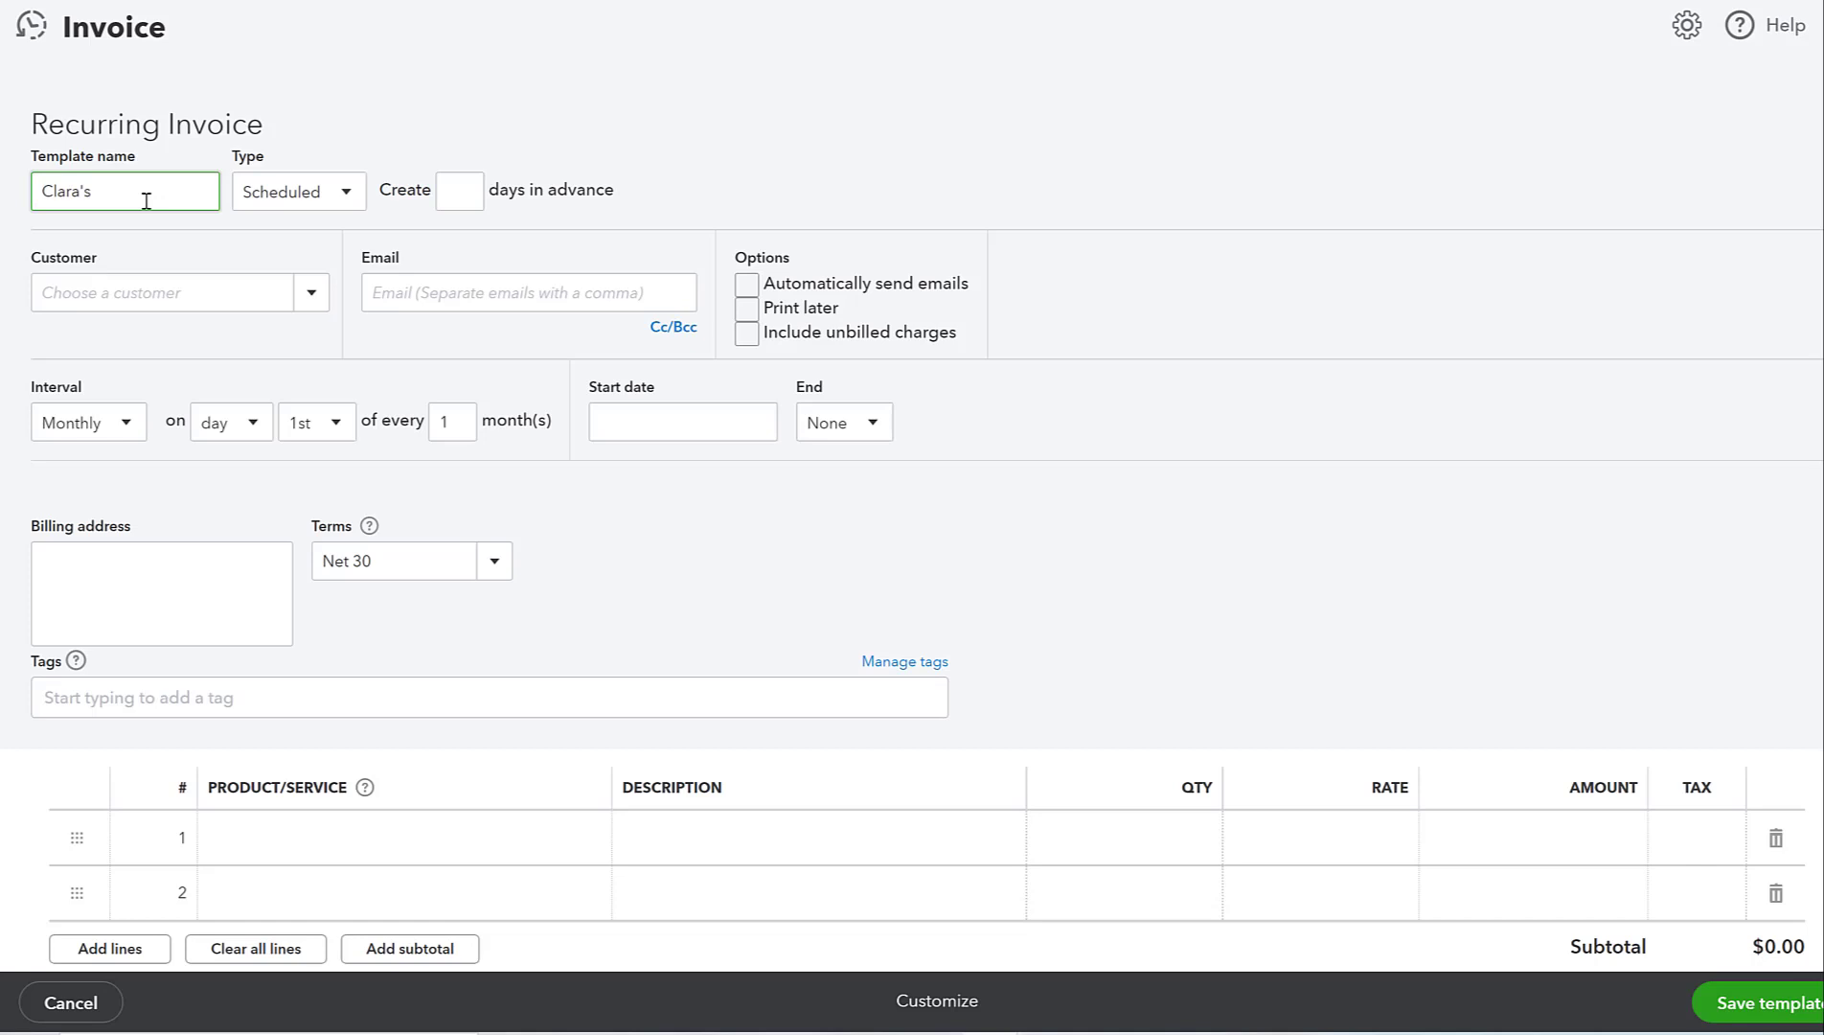
pyautogui.write('ndscaping - Monthly')
pyautogui.click(287, 196)
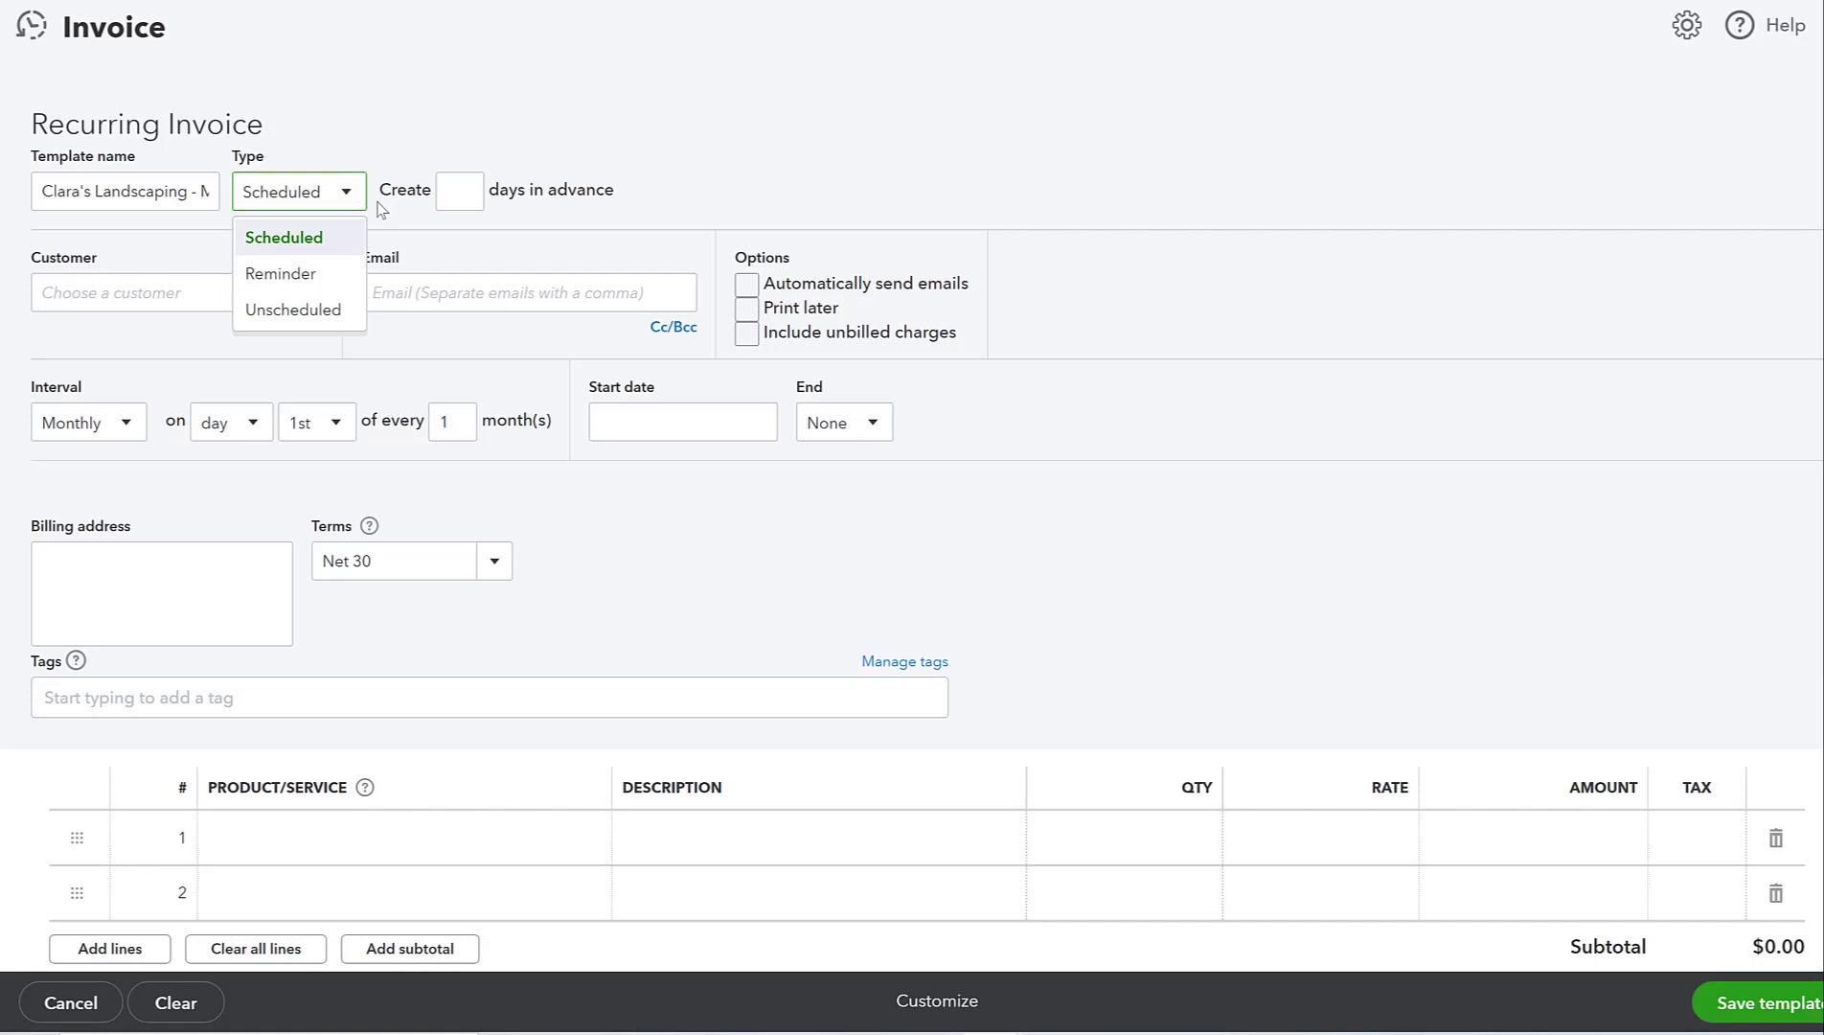
pyautogui.click(313, 238)
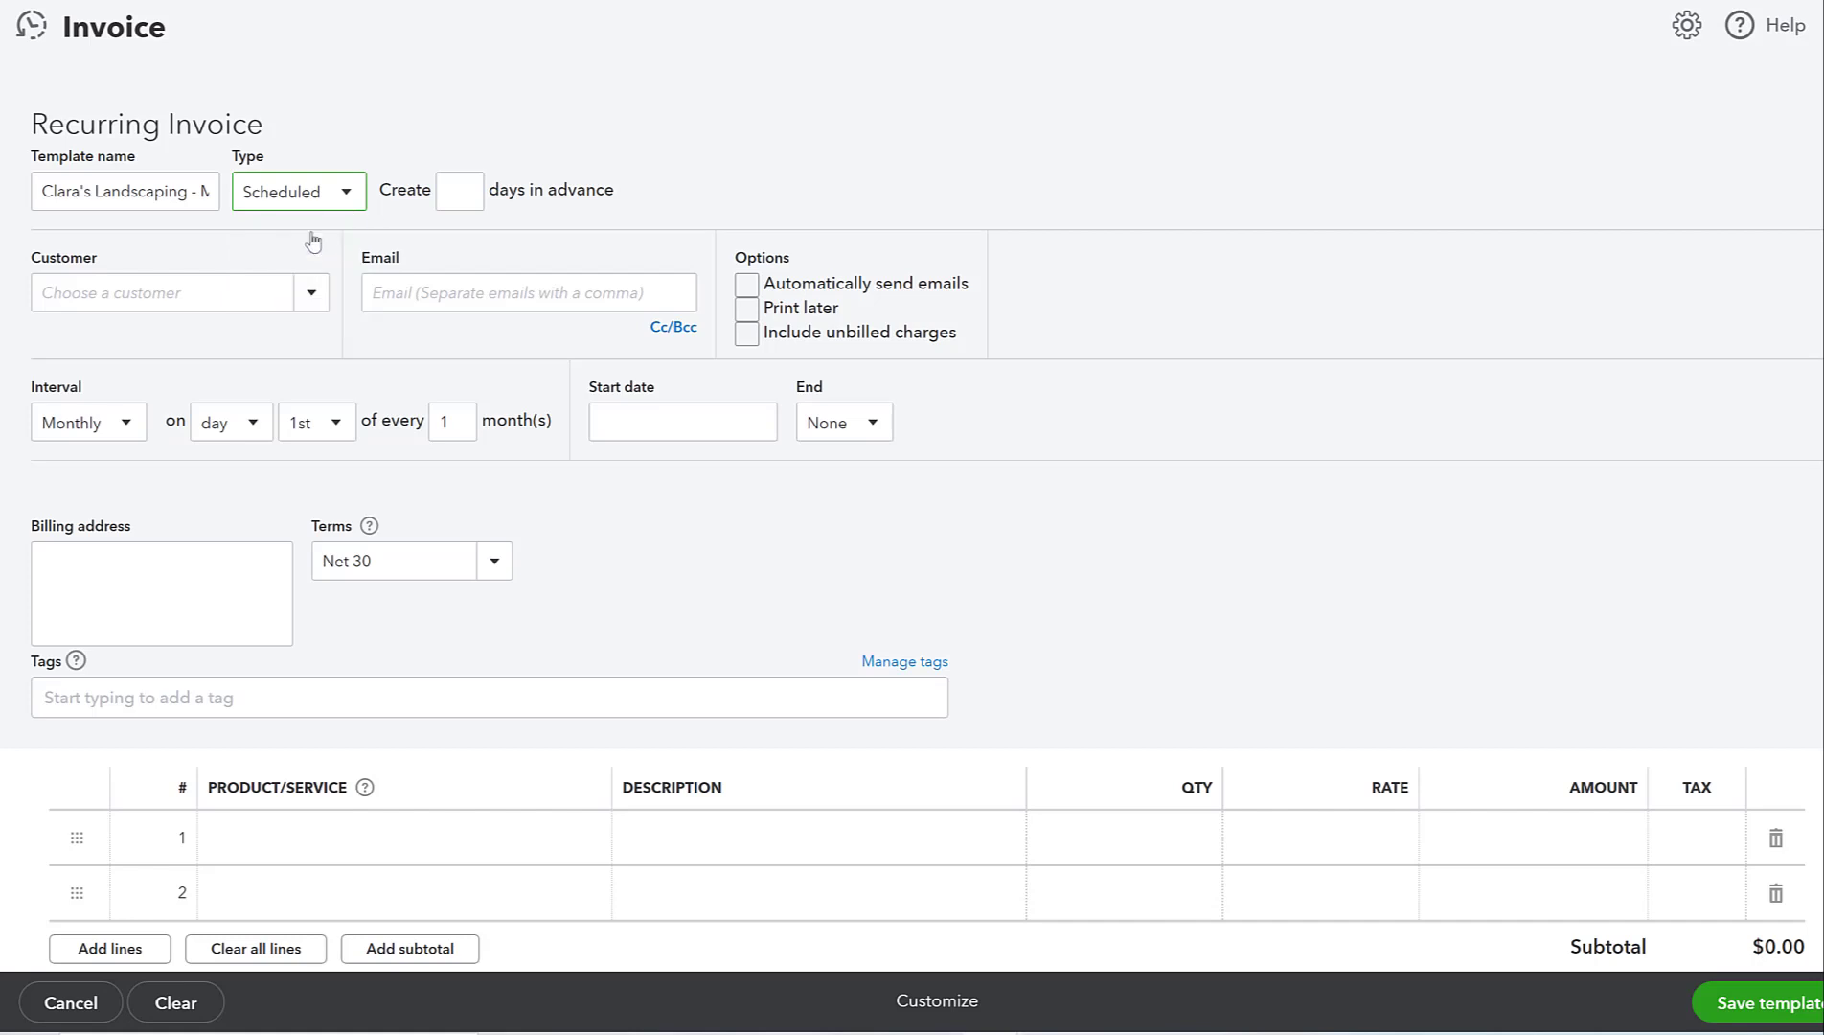
pyautogui.click(467, 191)
pyautogui.click(261, 297)
# - Add new customer 'Clara CFO Group' to the template and enter the customer's e-mail address
pyautogui.write('Cl')
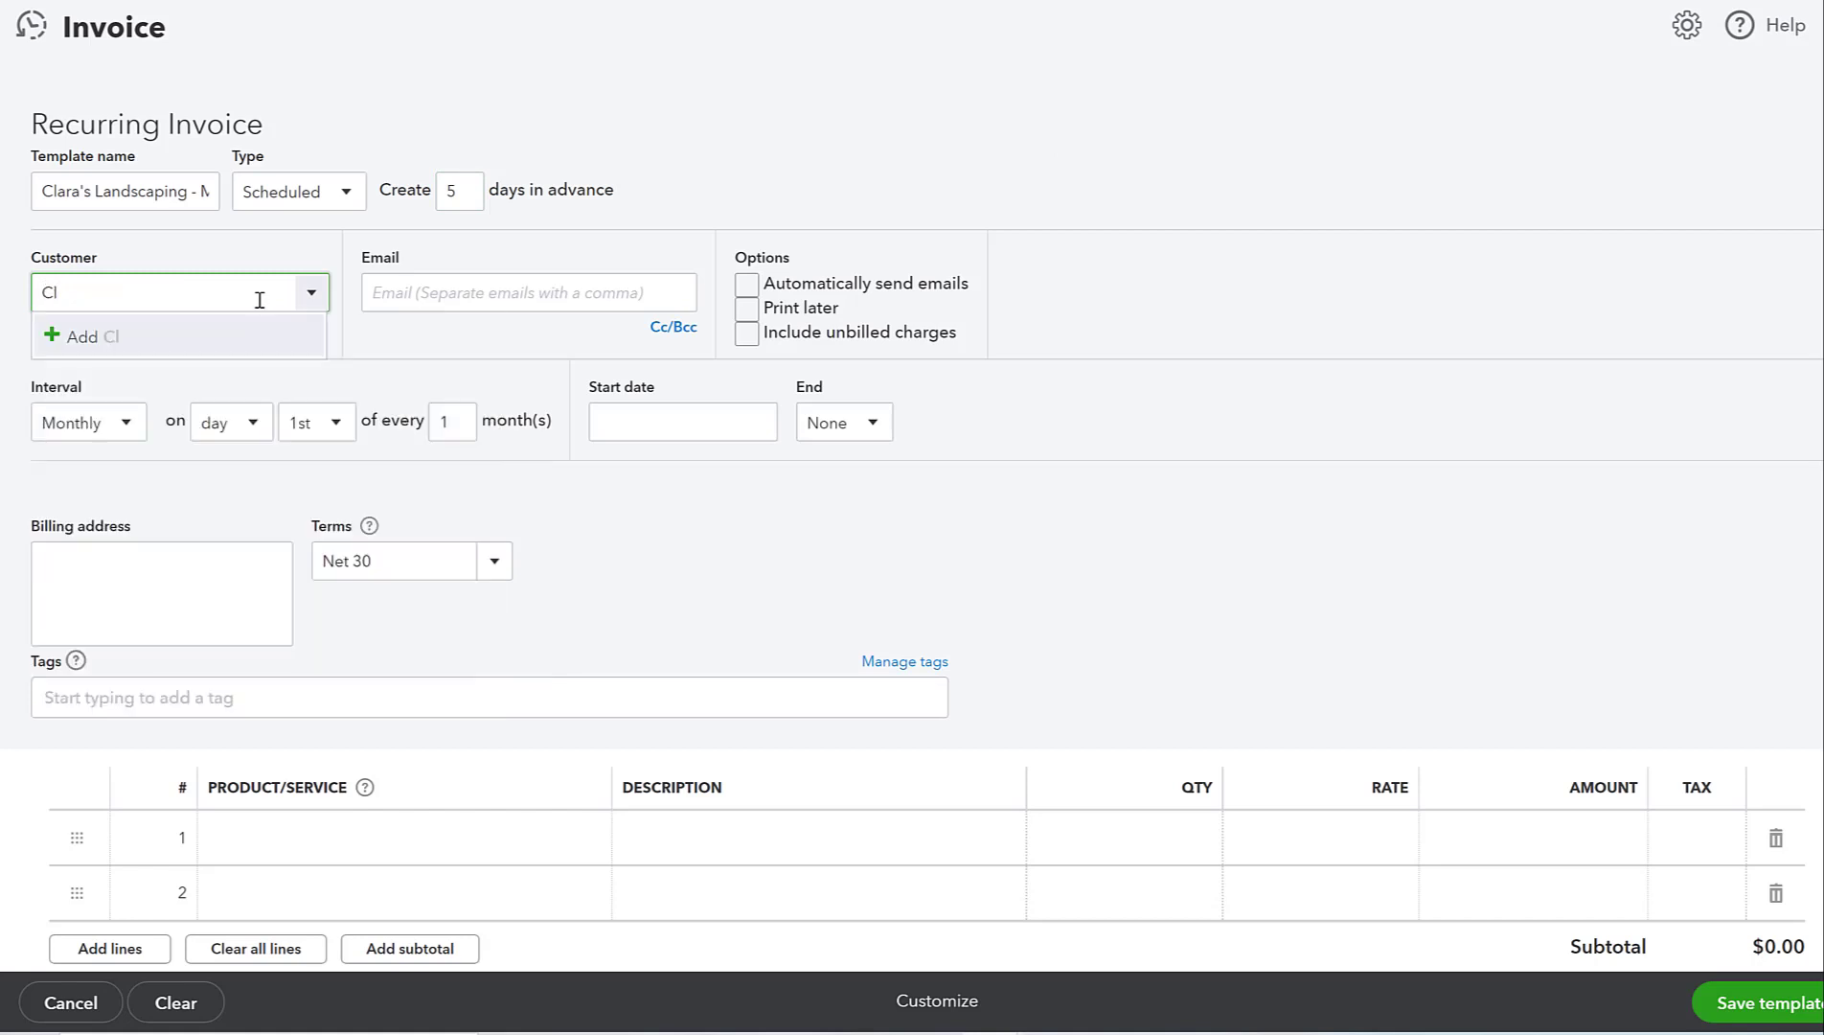
pyautogui.press('BackSpace')
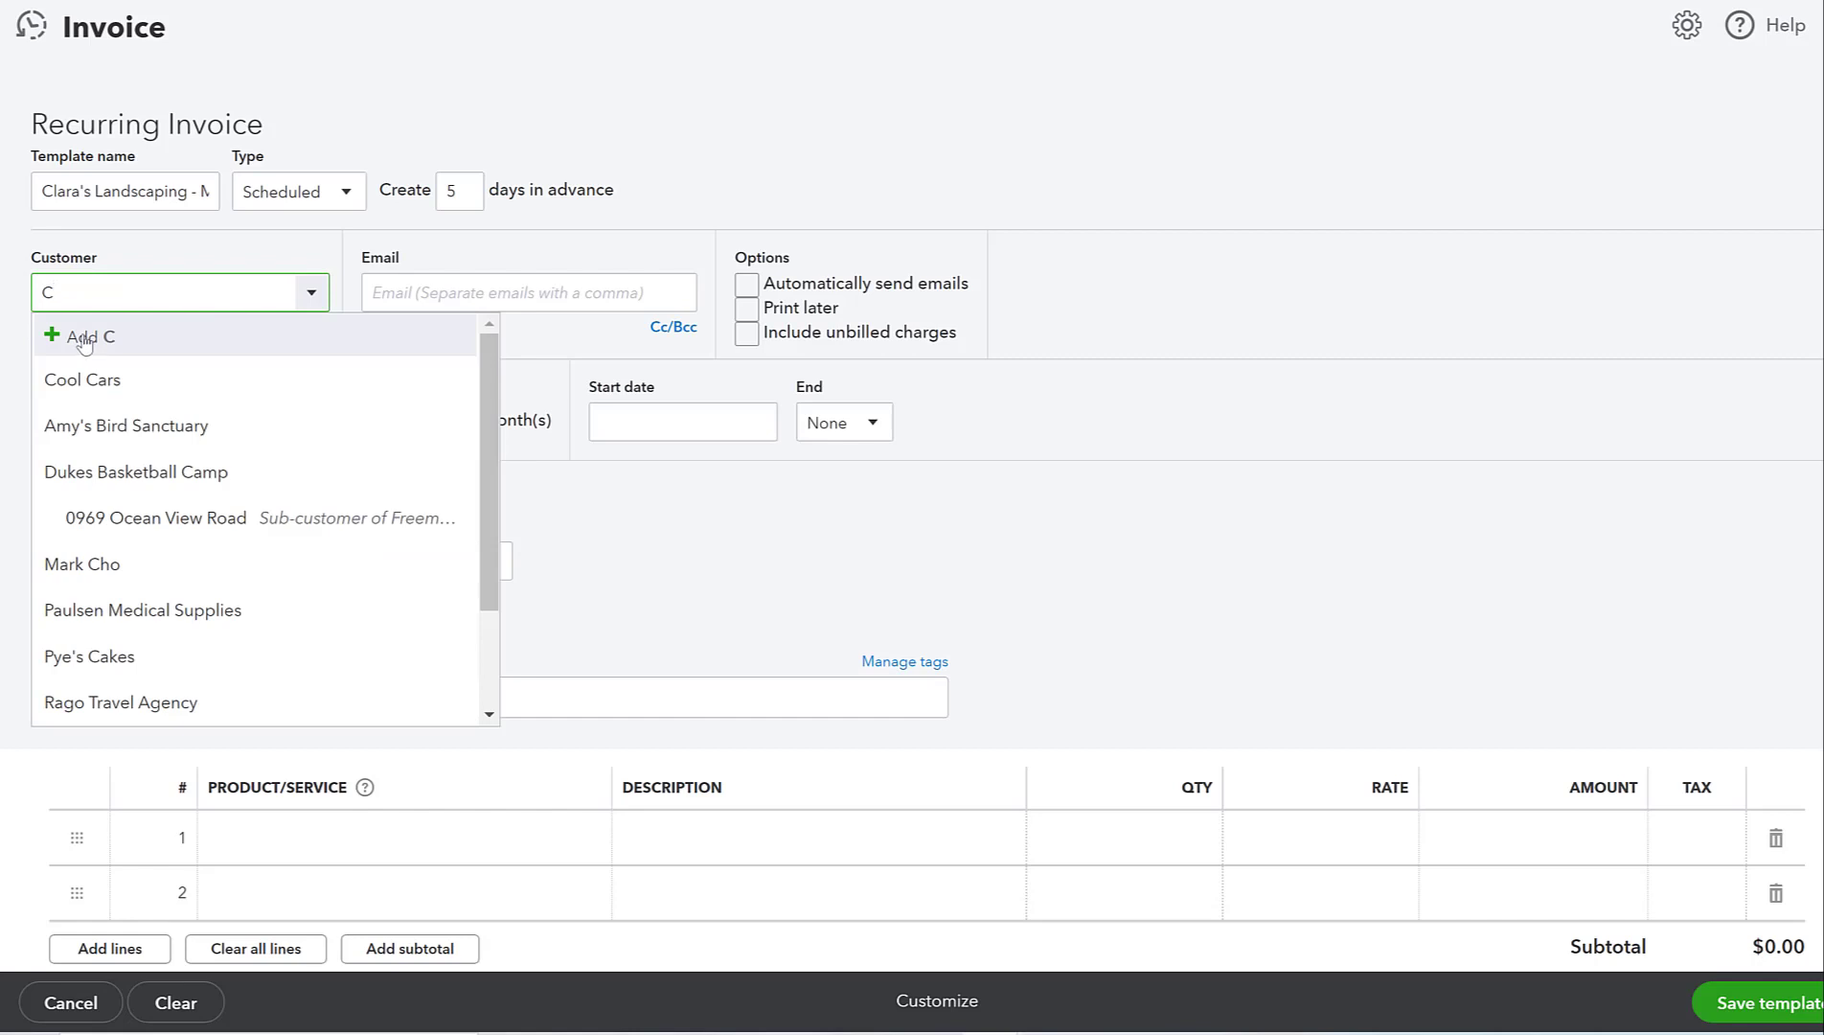
pyautogui.click(84, 341)
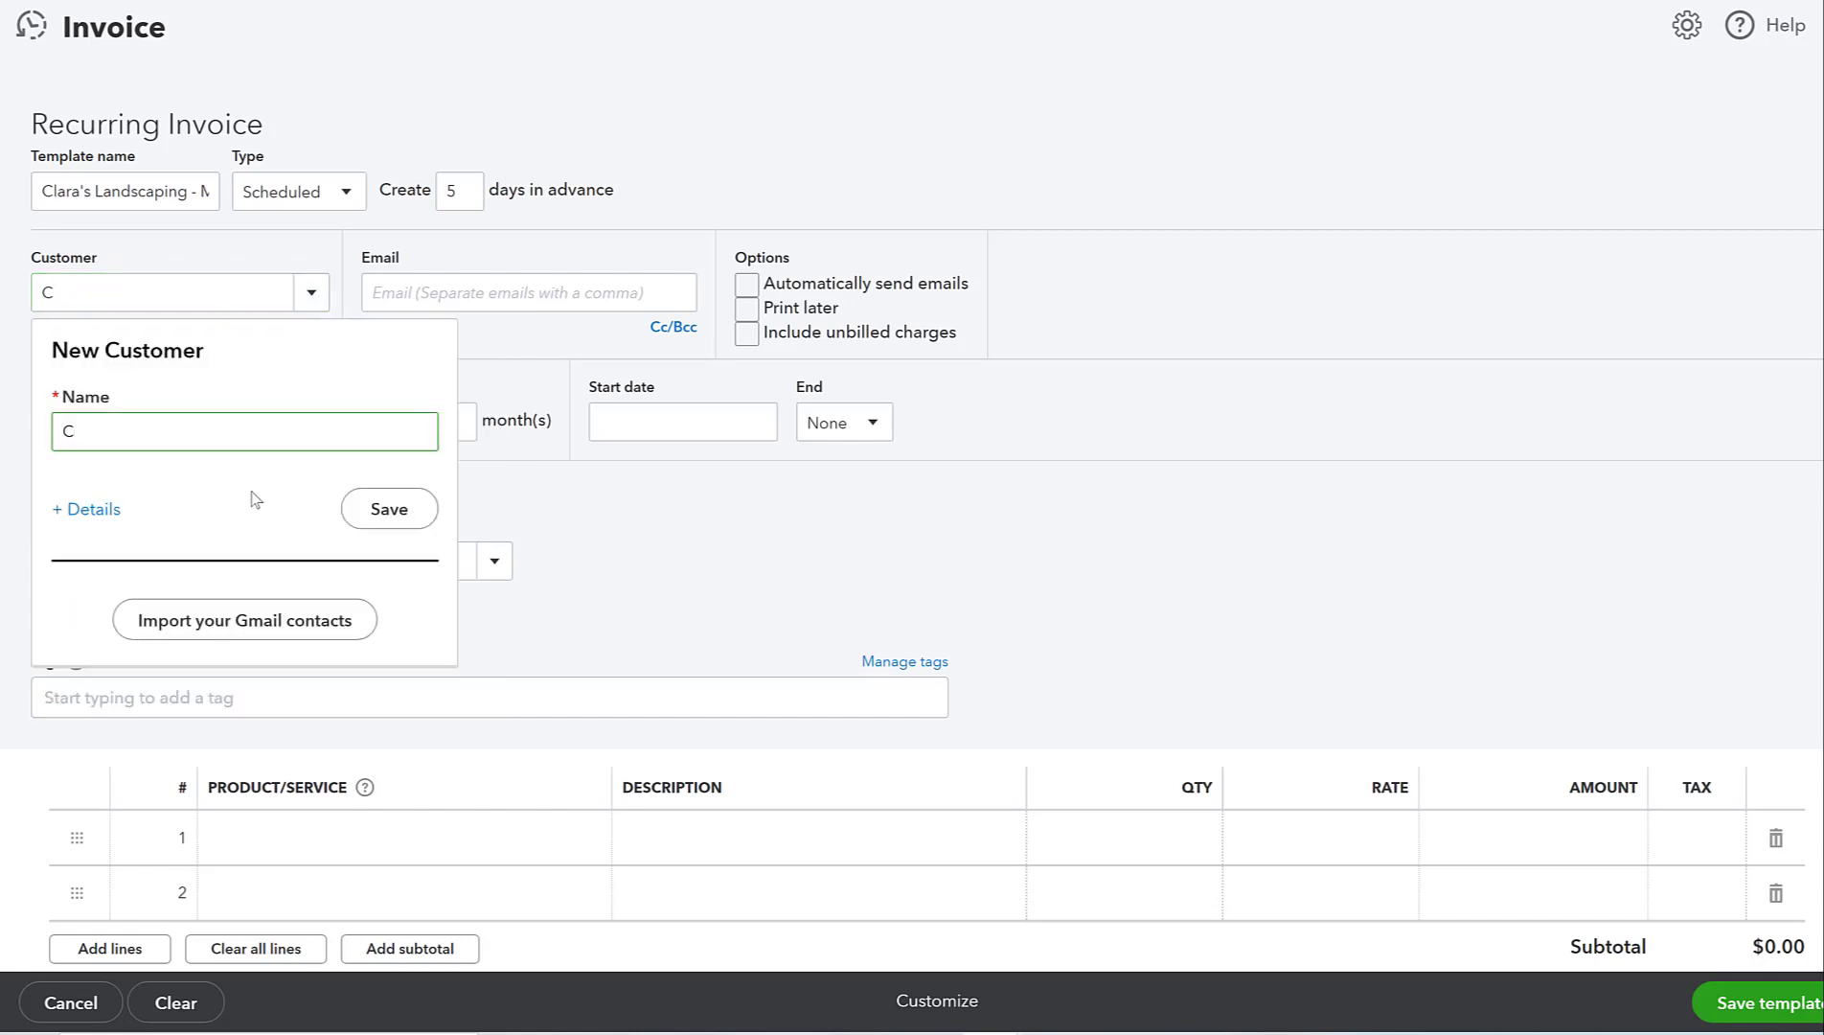
pyautogui.write('lara CFO Group')
pyautogui.click(410, 524)
pyautogui.click(476, 293)
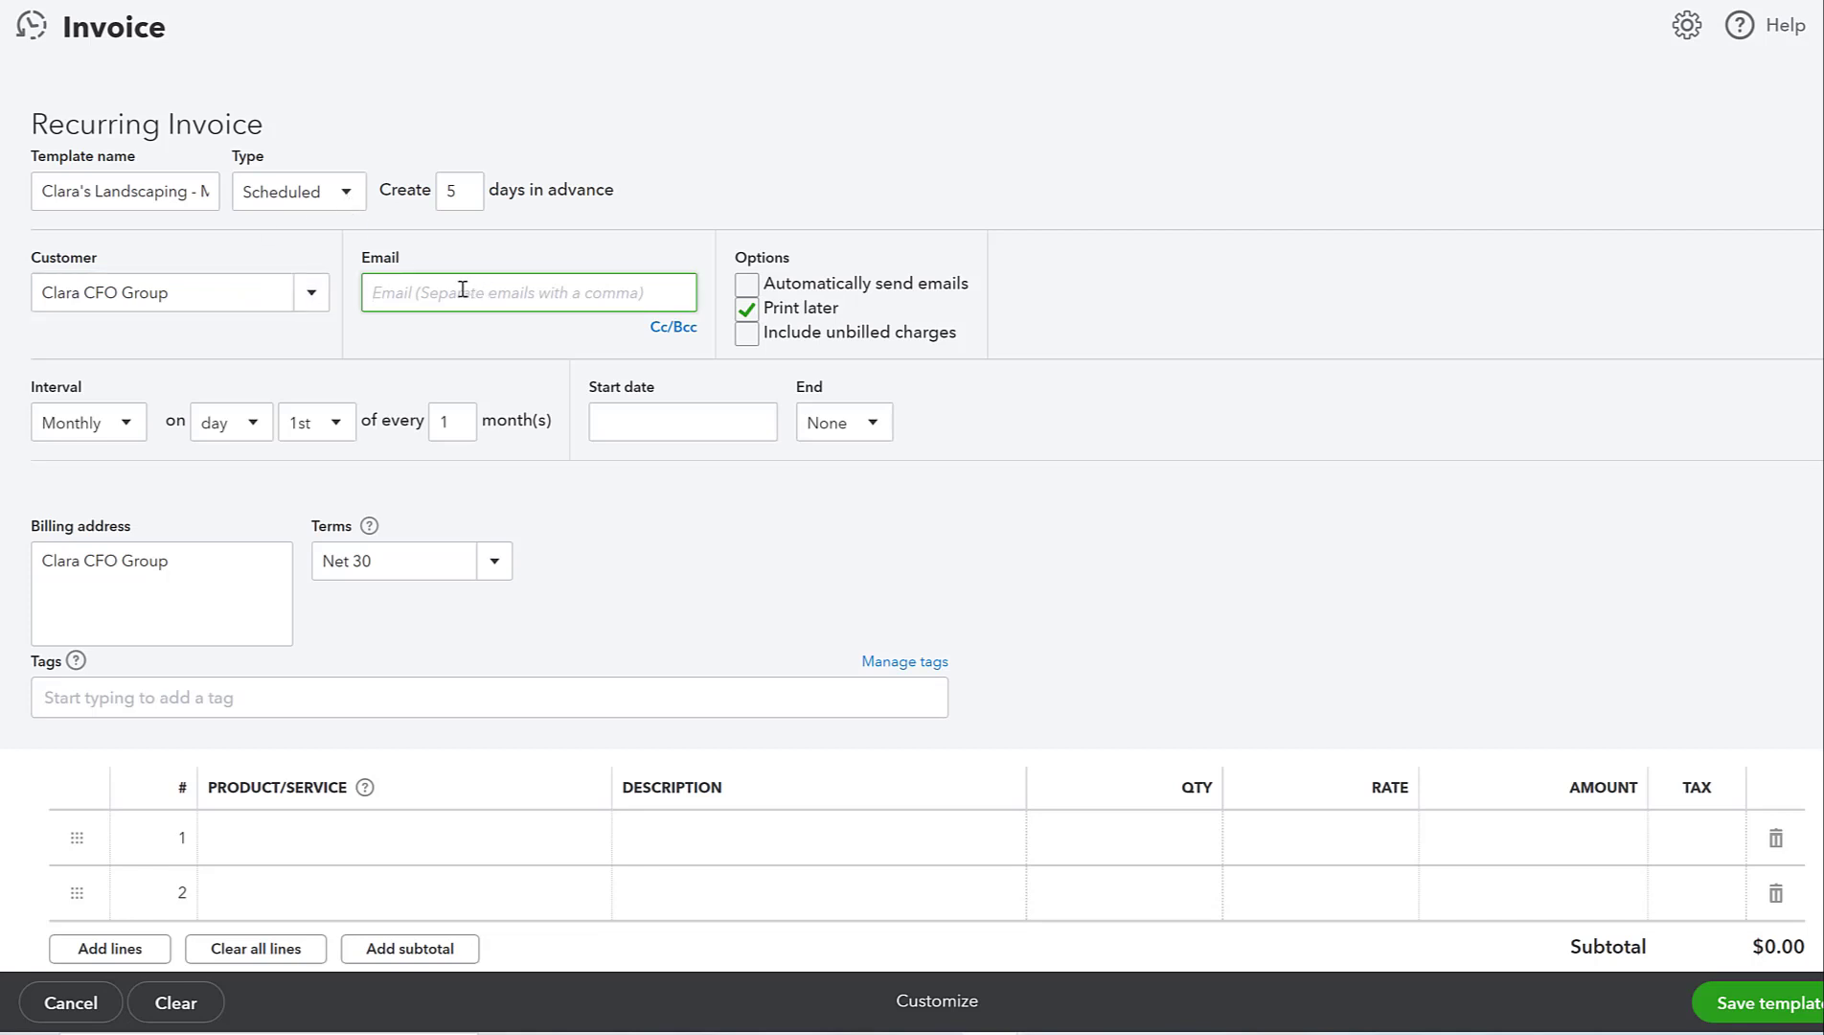
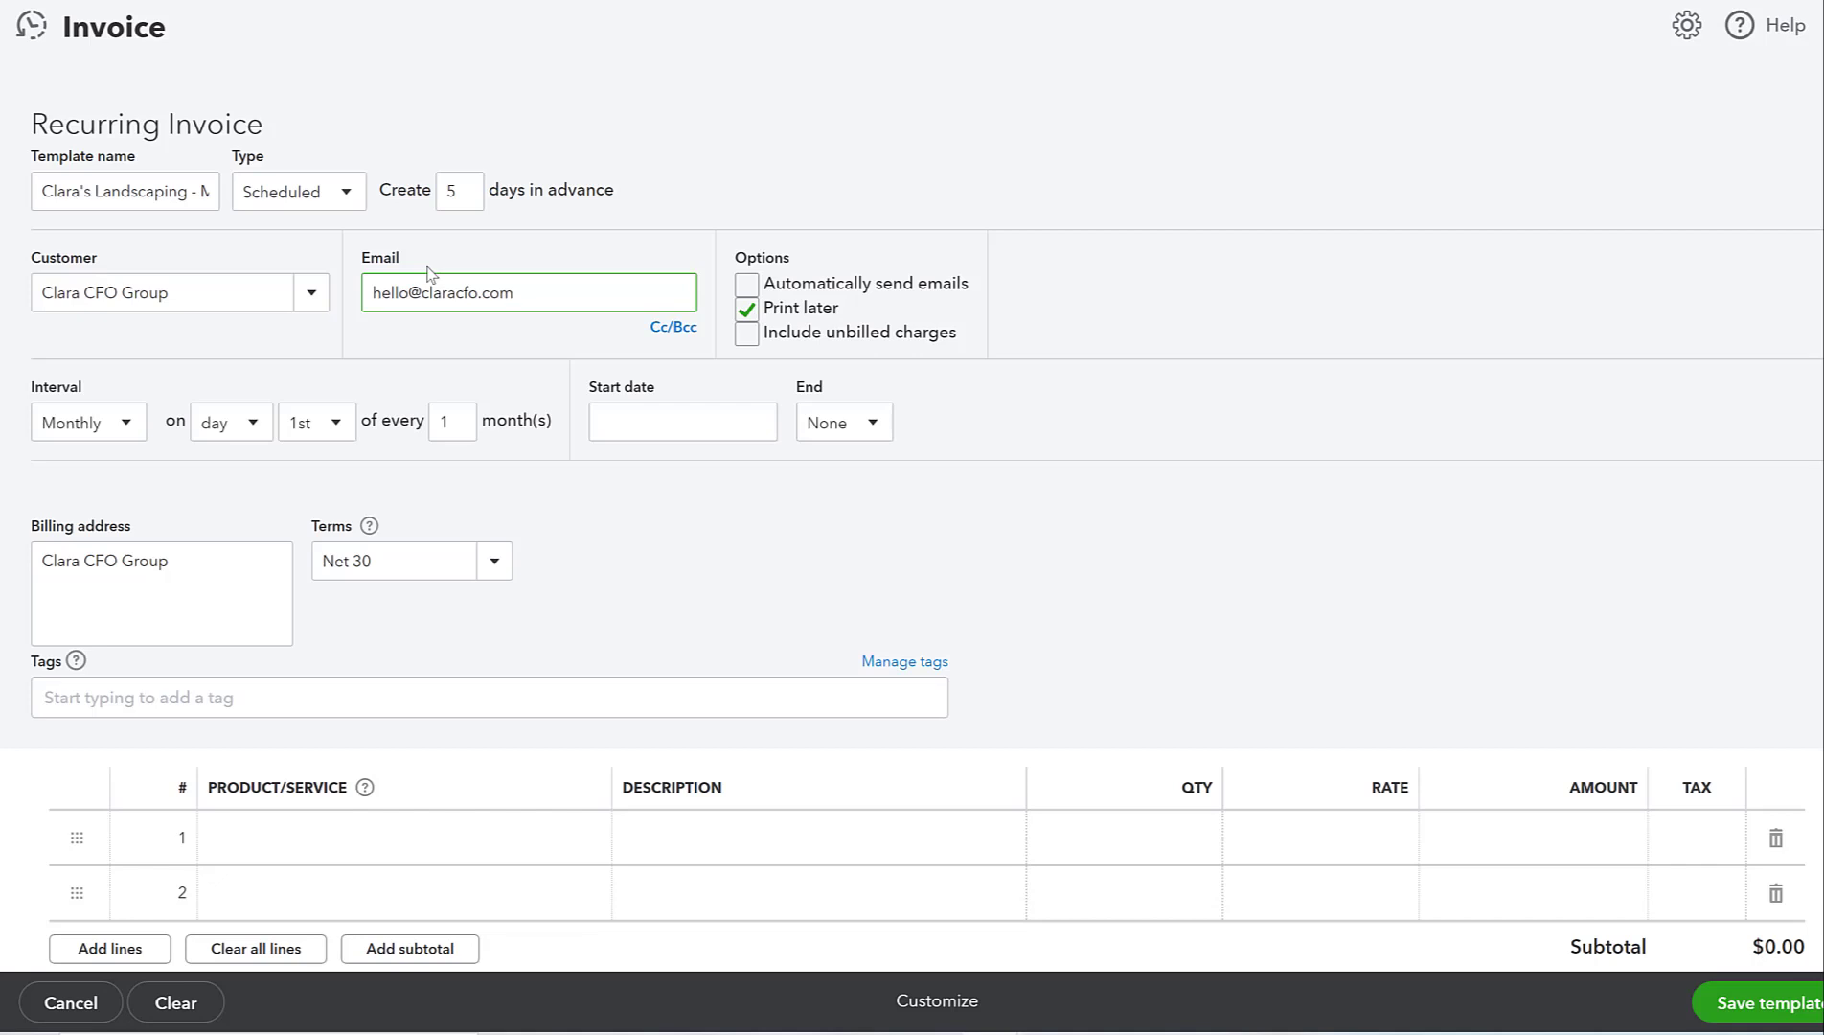
pyautogui.click(457, 352)
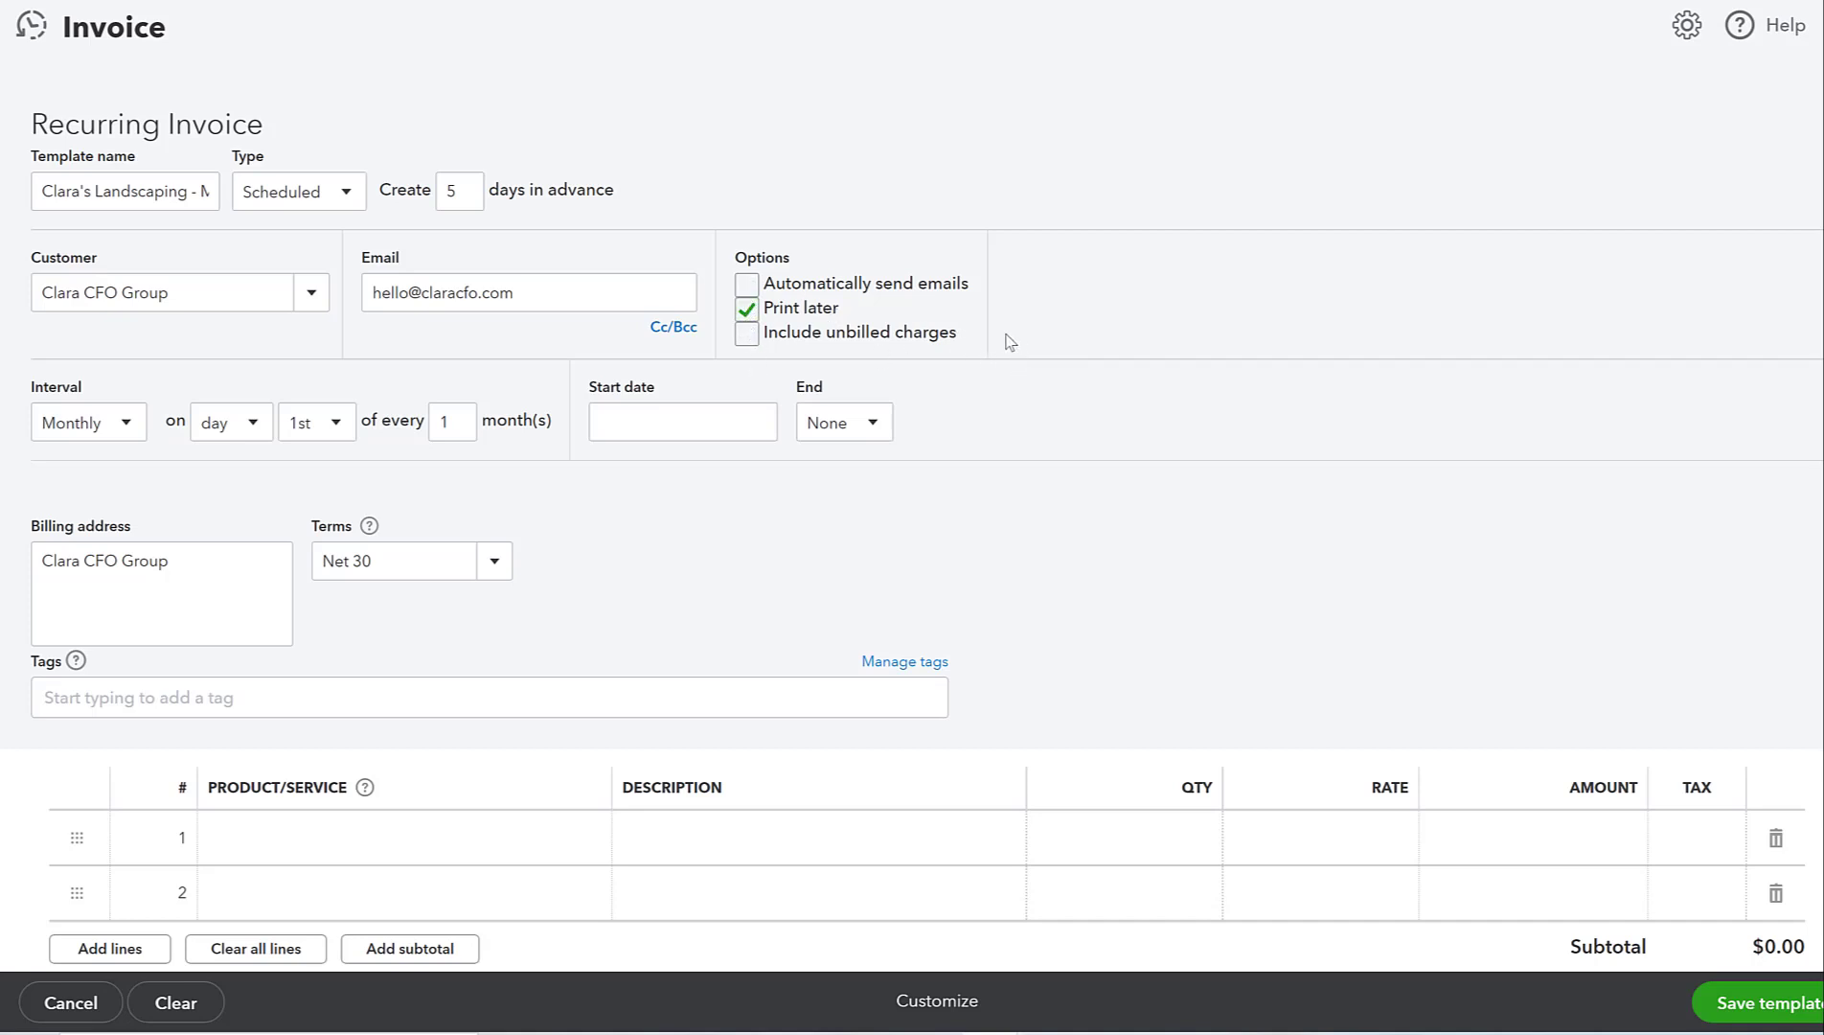
# - Turn on Automatically send emails, turn off Print later, and leave unbilled charges excluded
pyautogui.click(747, 284)
pyautogui.click(746, 311)
pyautogui.click(749, 332)
pyautogui.click(749, 335)
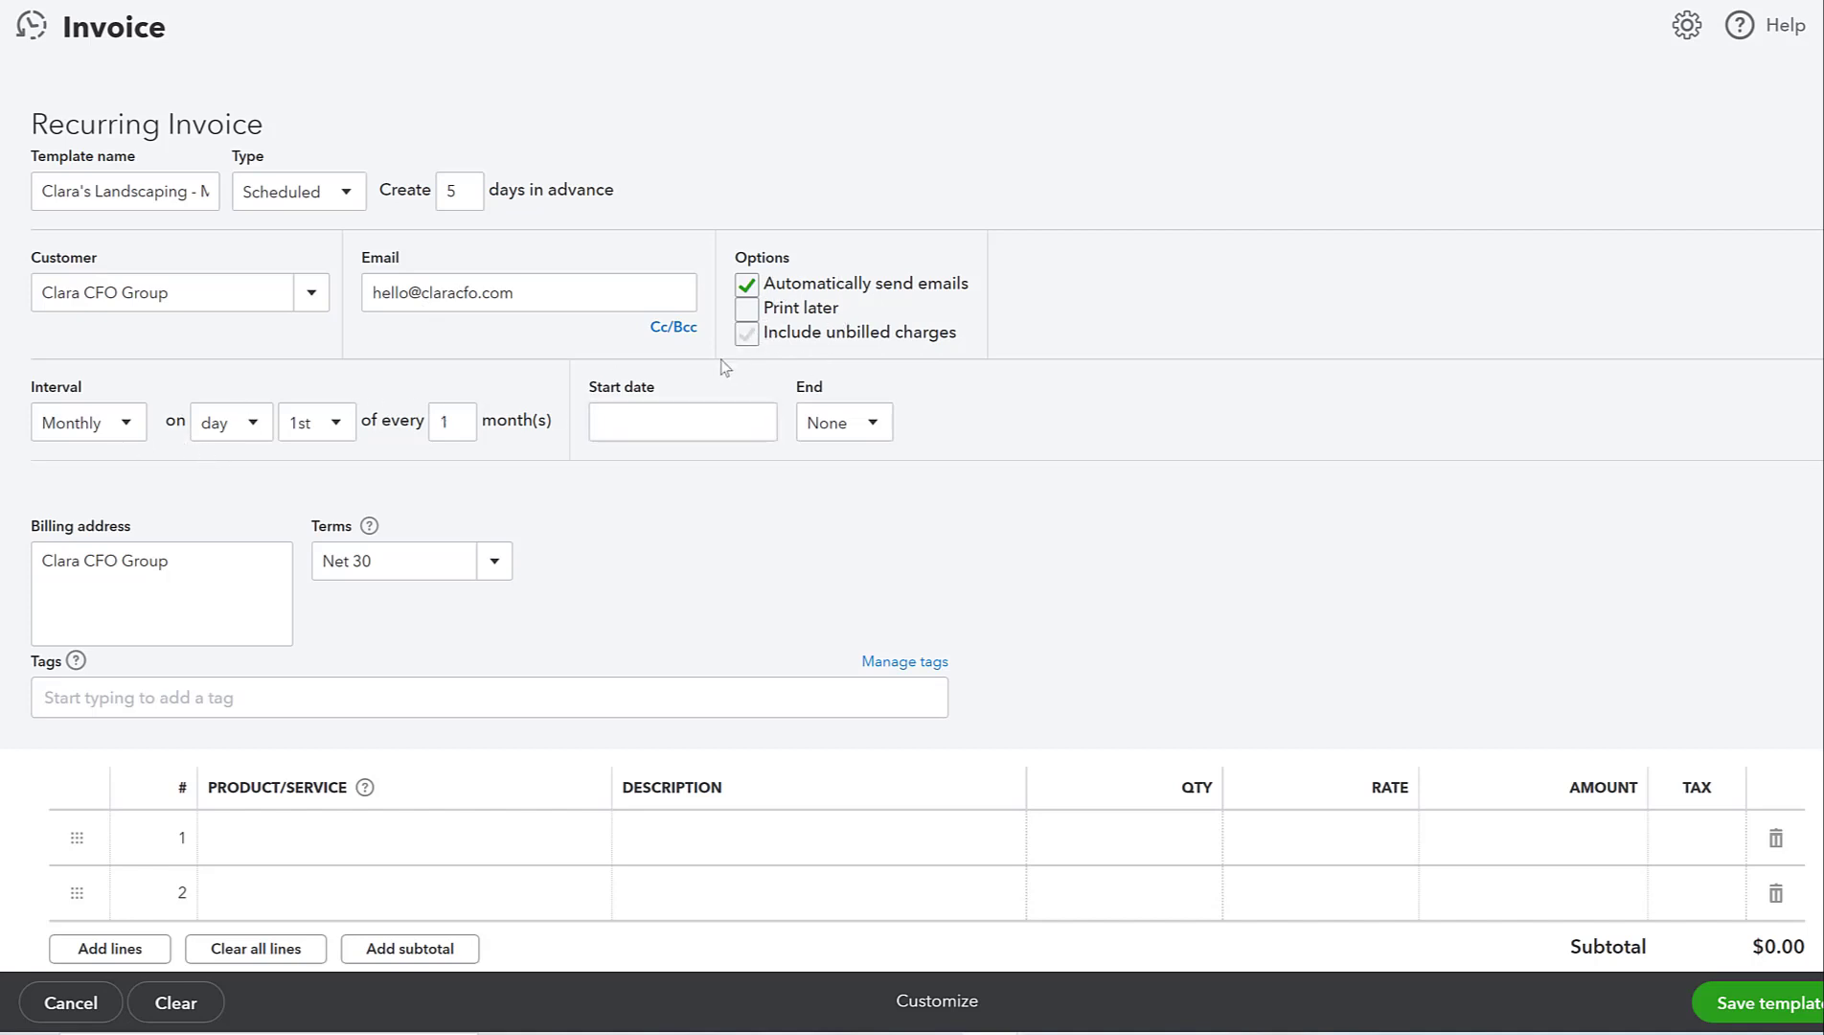
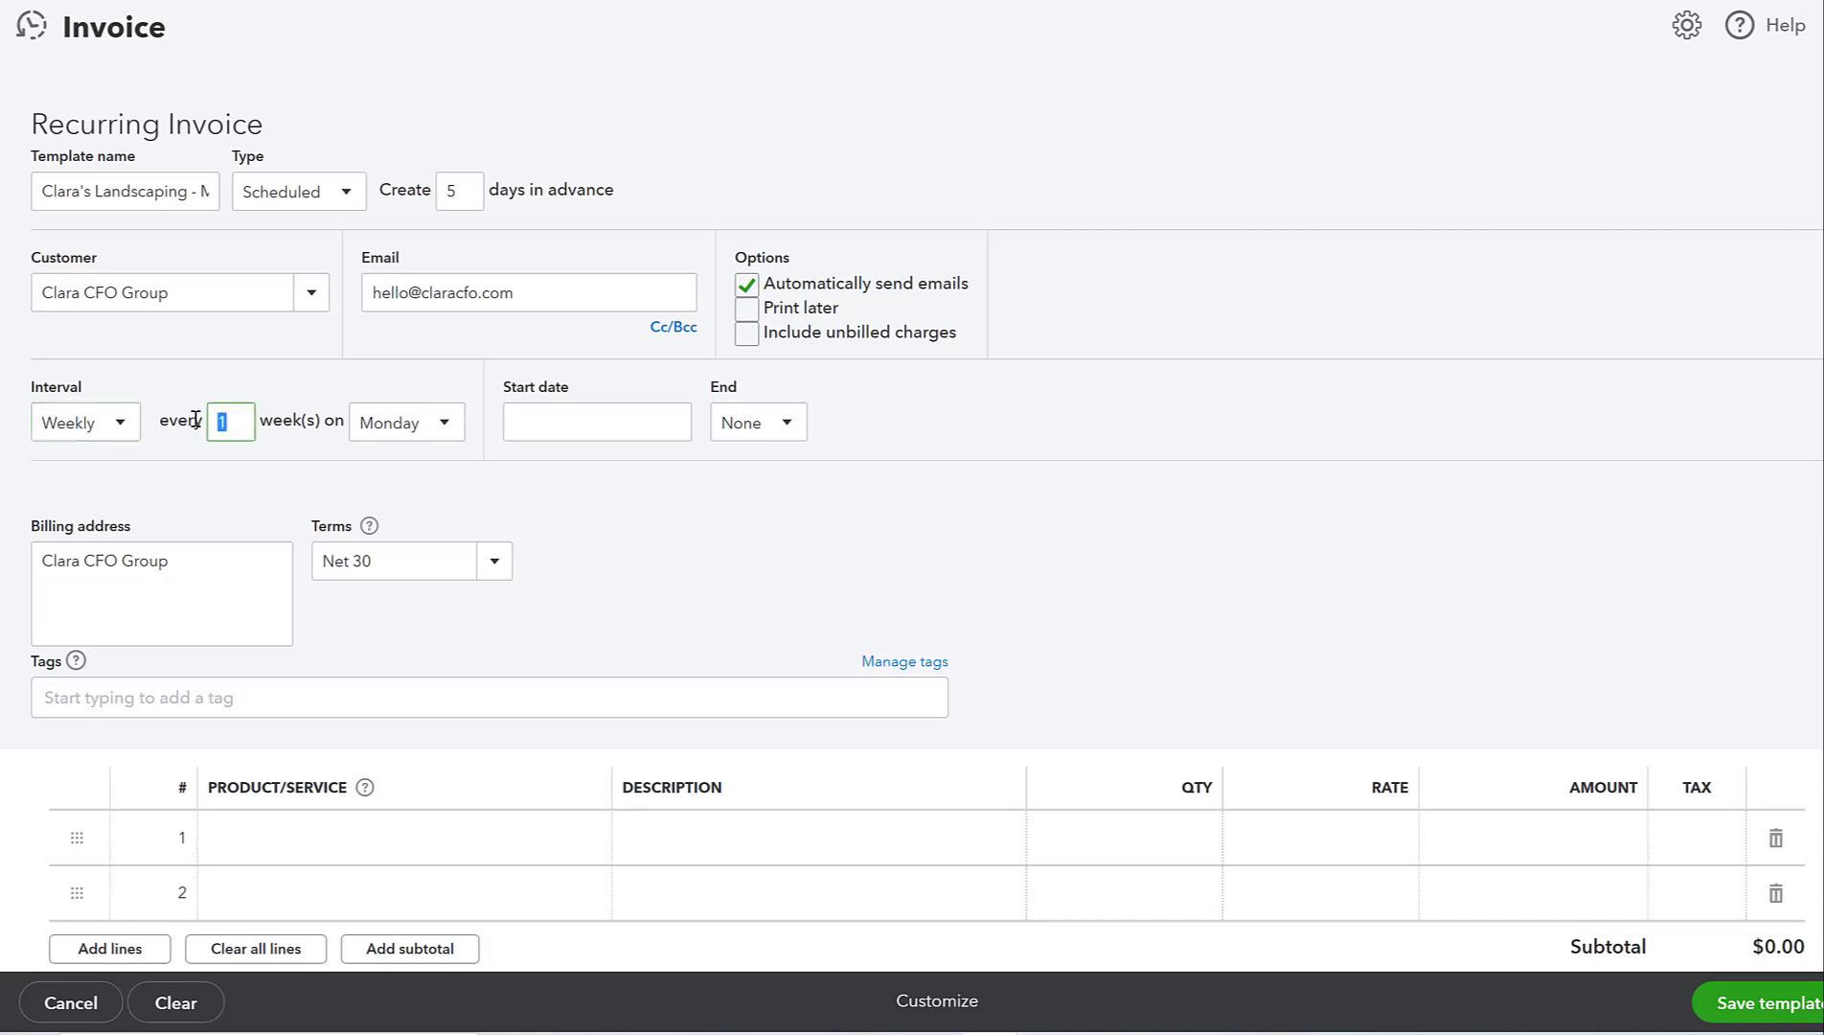
# - Set the invoice to repeat every 2 weeks, starting 03/25/2022
pyautogui.write('2')
pyautogui.click(319, 517)
pyautogui.click(554, 422)
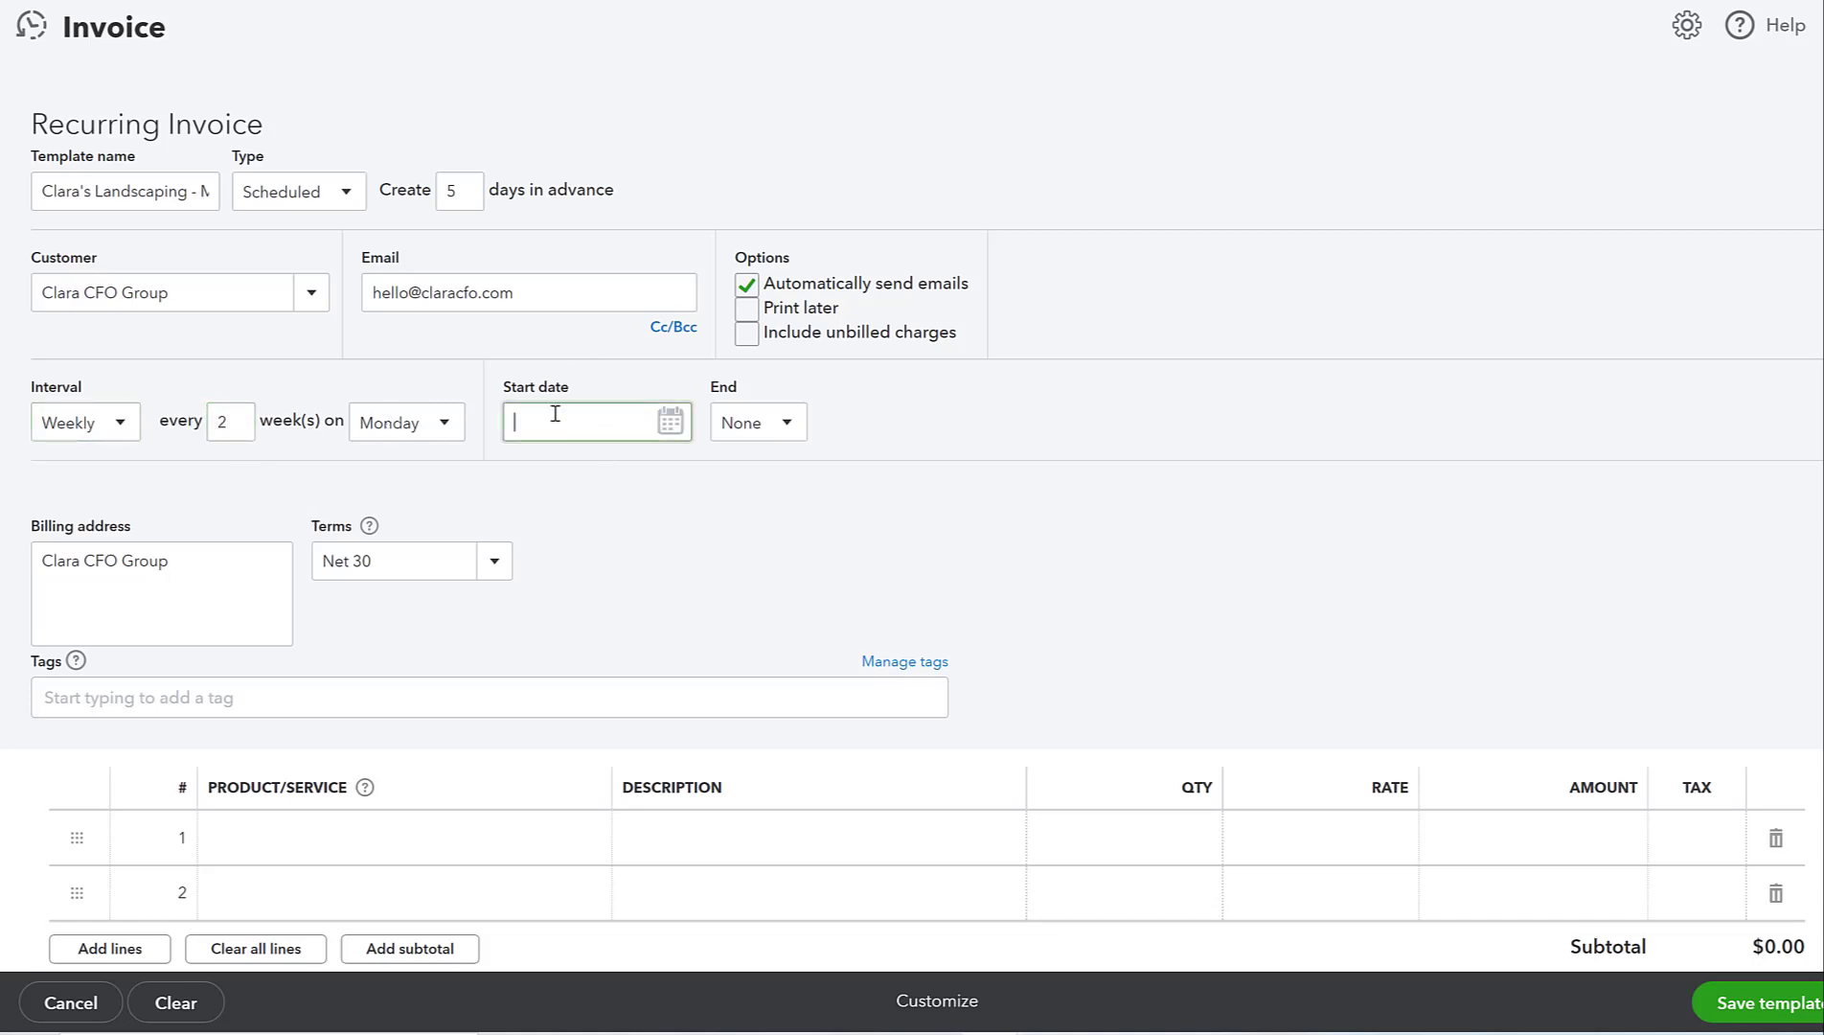
pyautogui.click(669, 421)
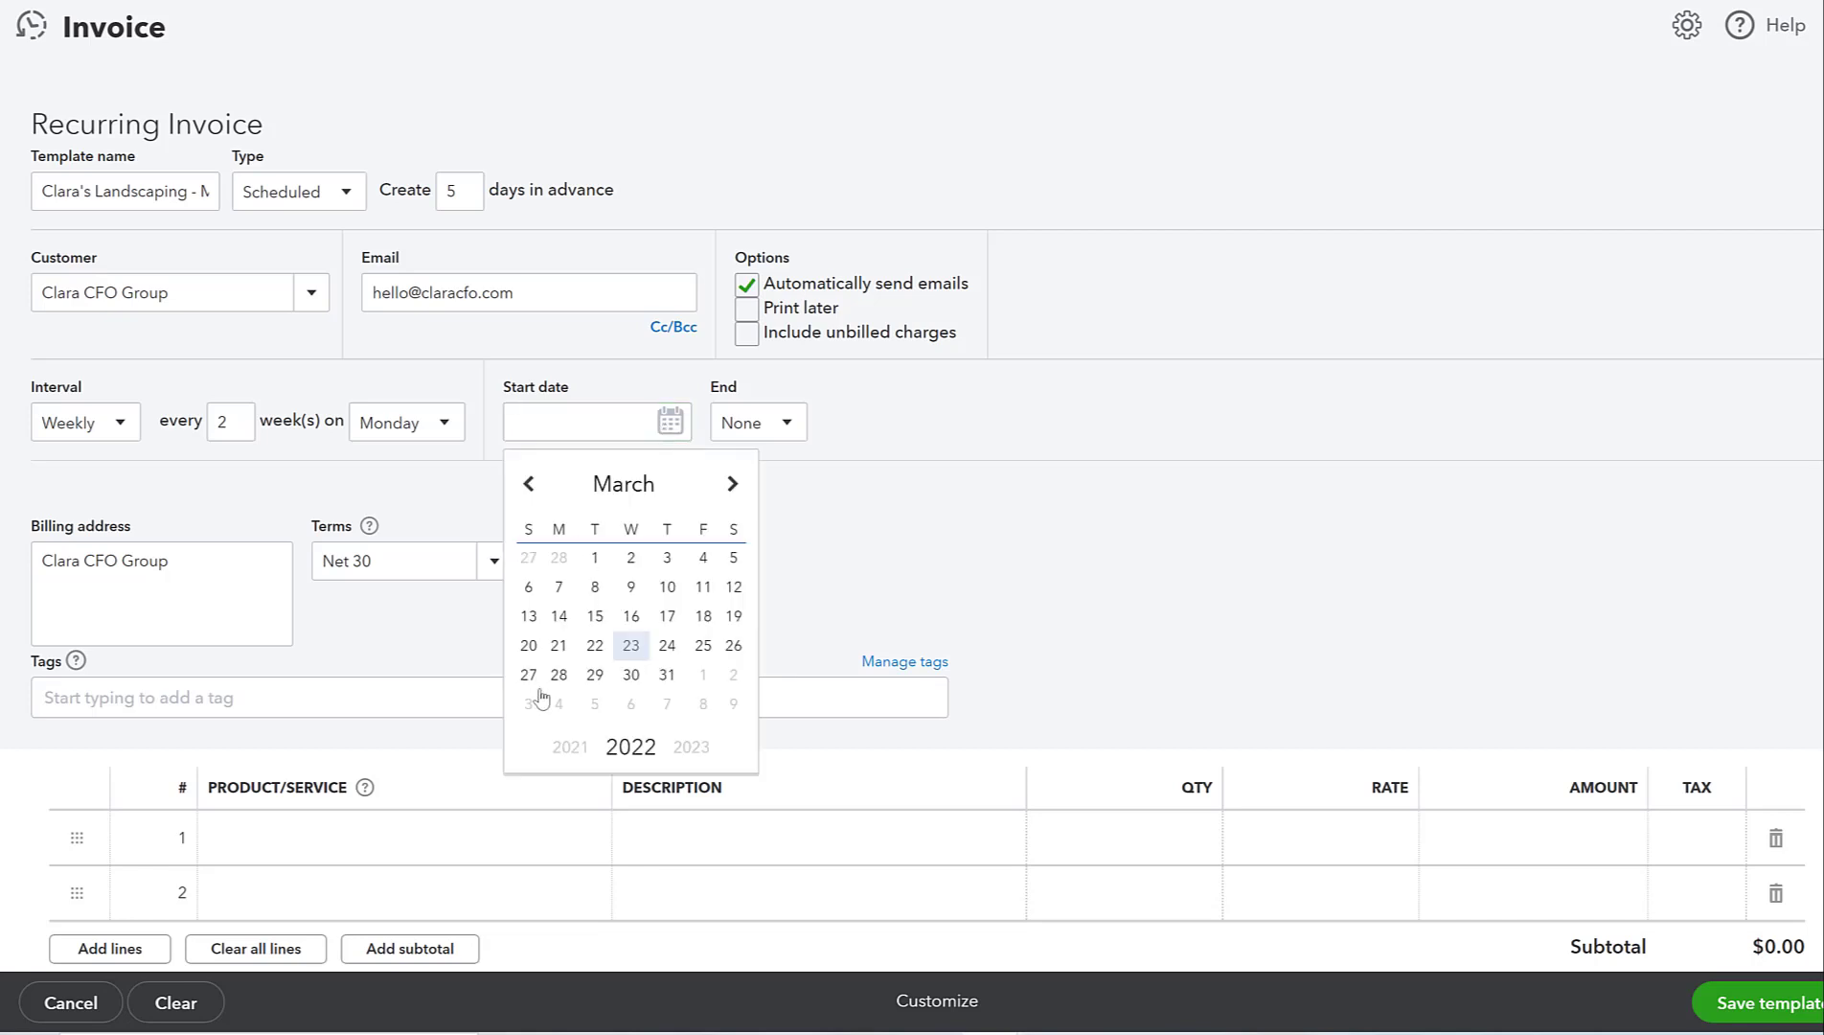
pyautogui.click(703, 644)
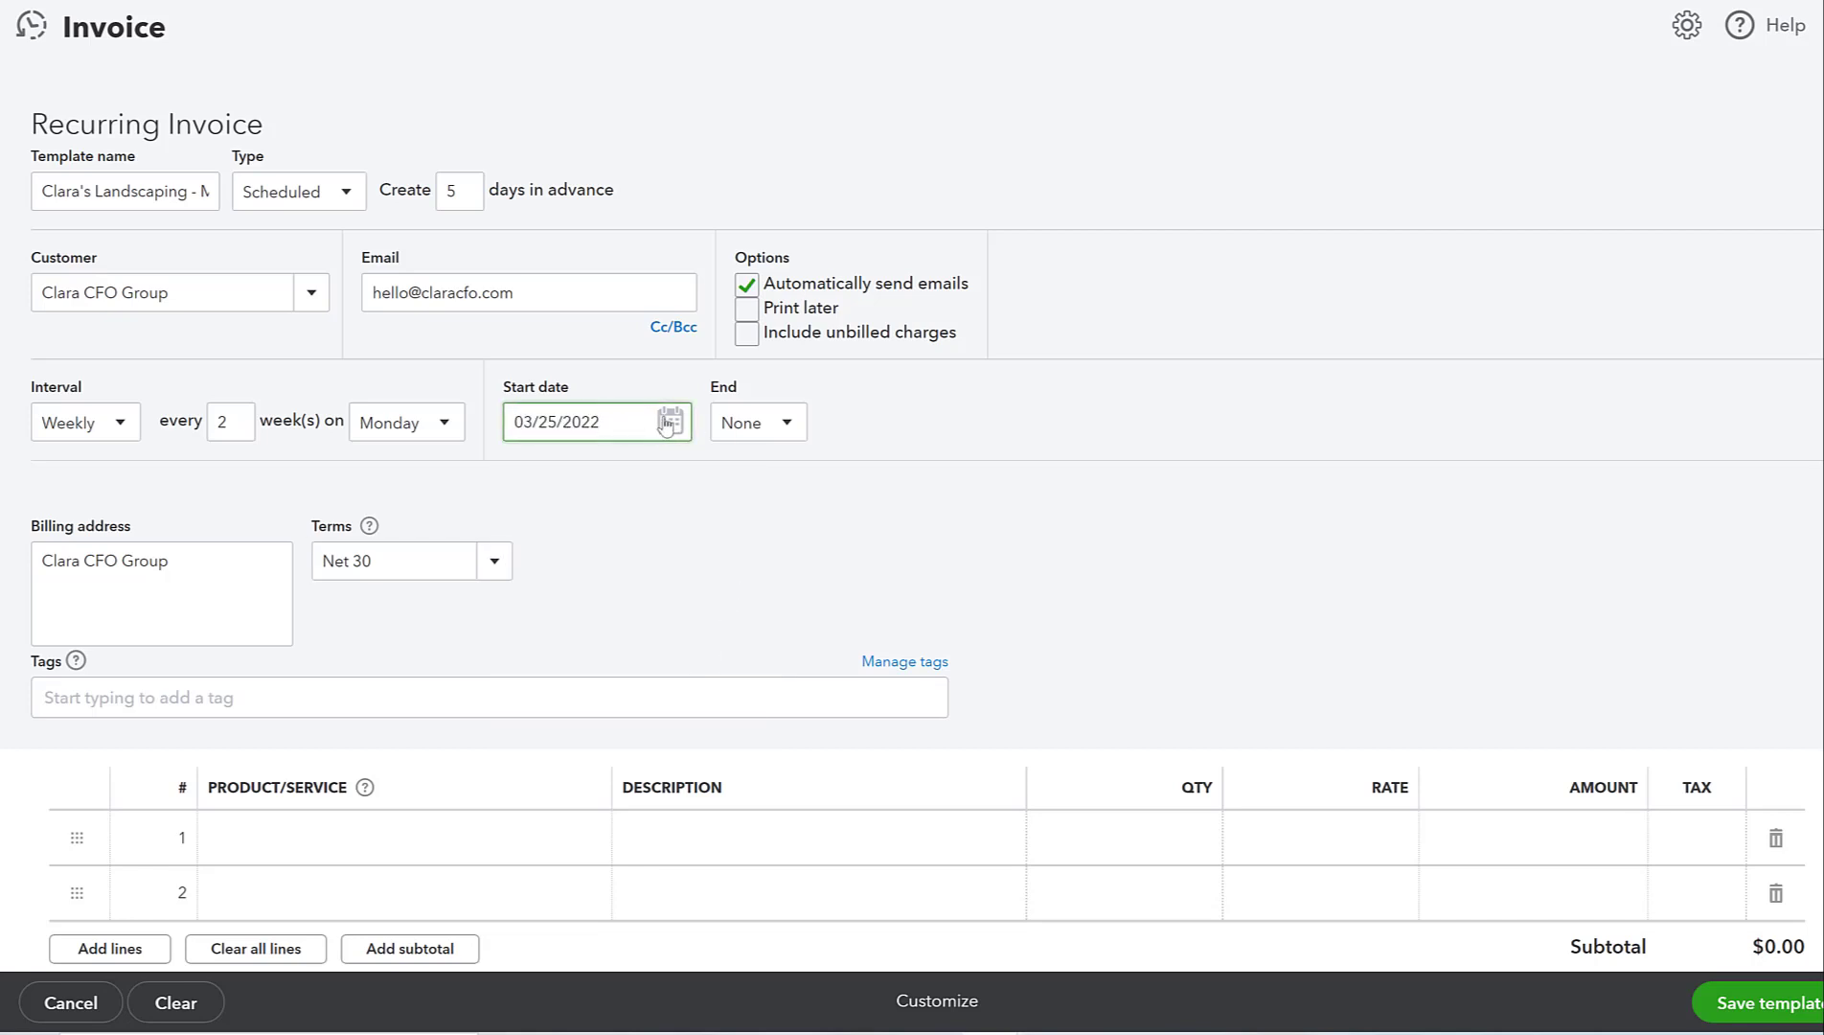
pyautogui.click(668, 423)
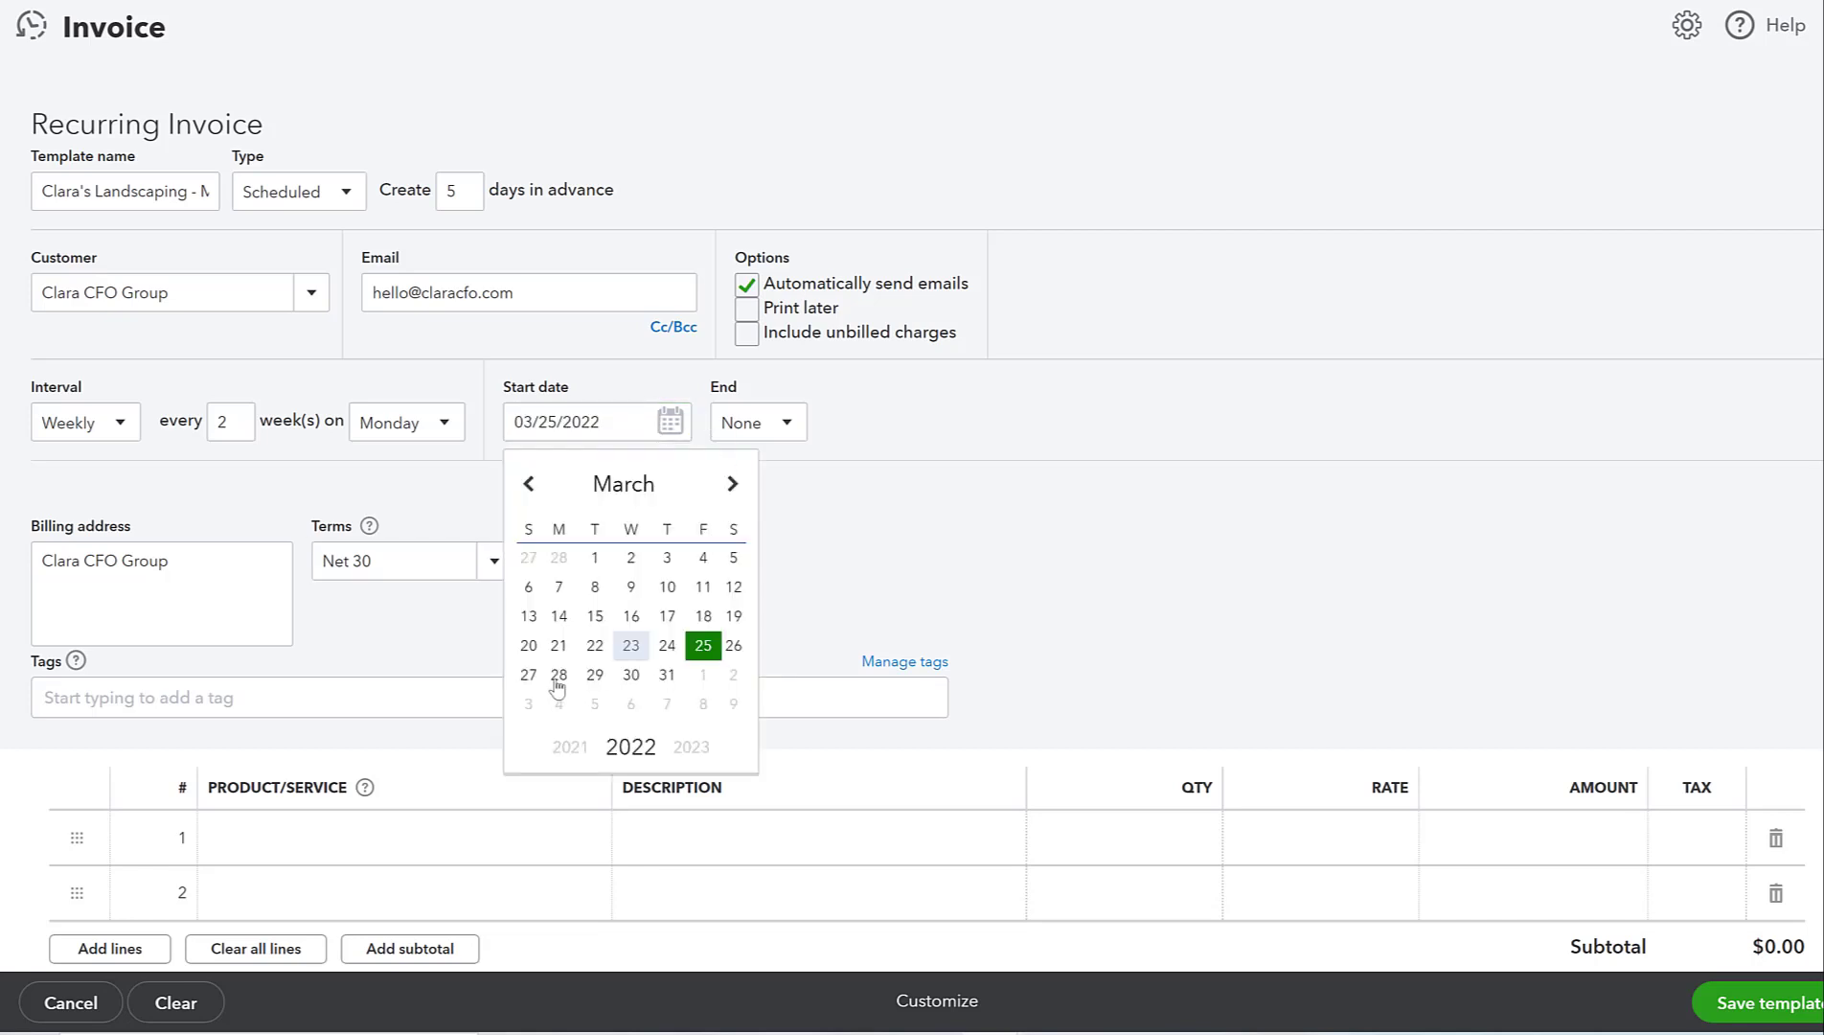
# - Set the schedule's End option to By a specific date
pyautogui.click(771, 425)
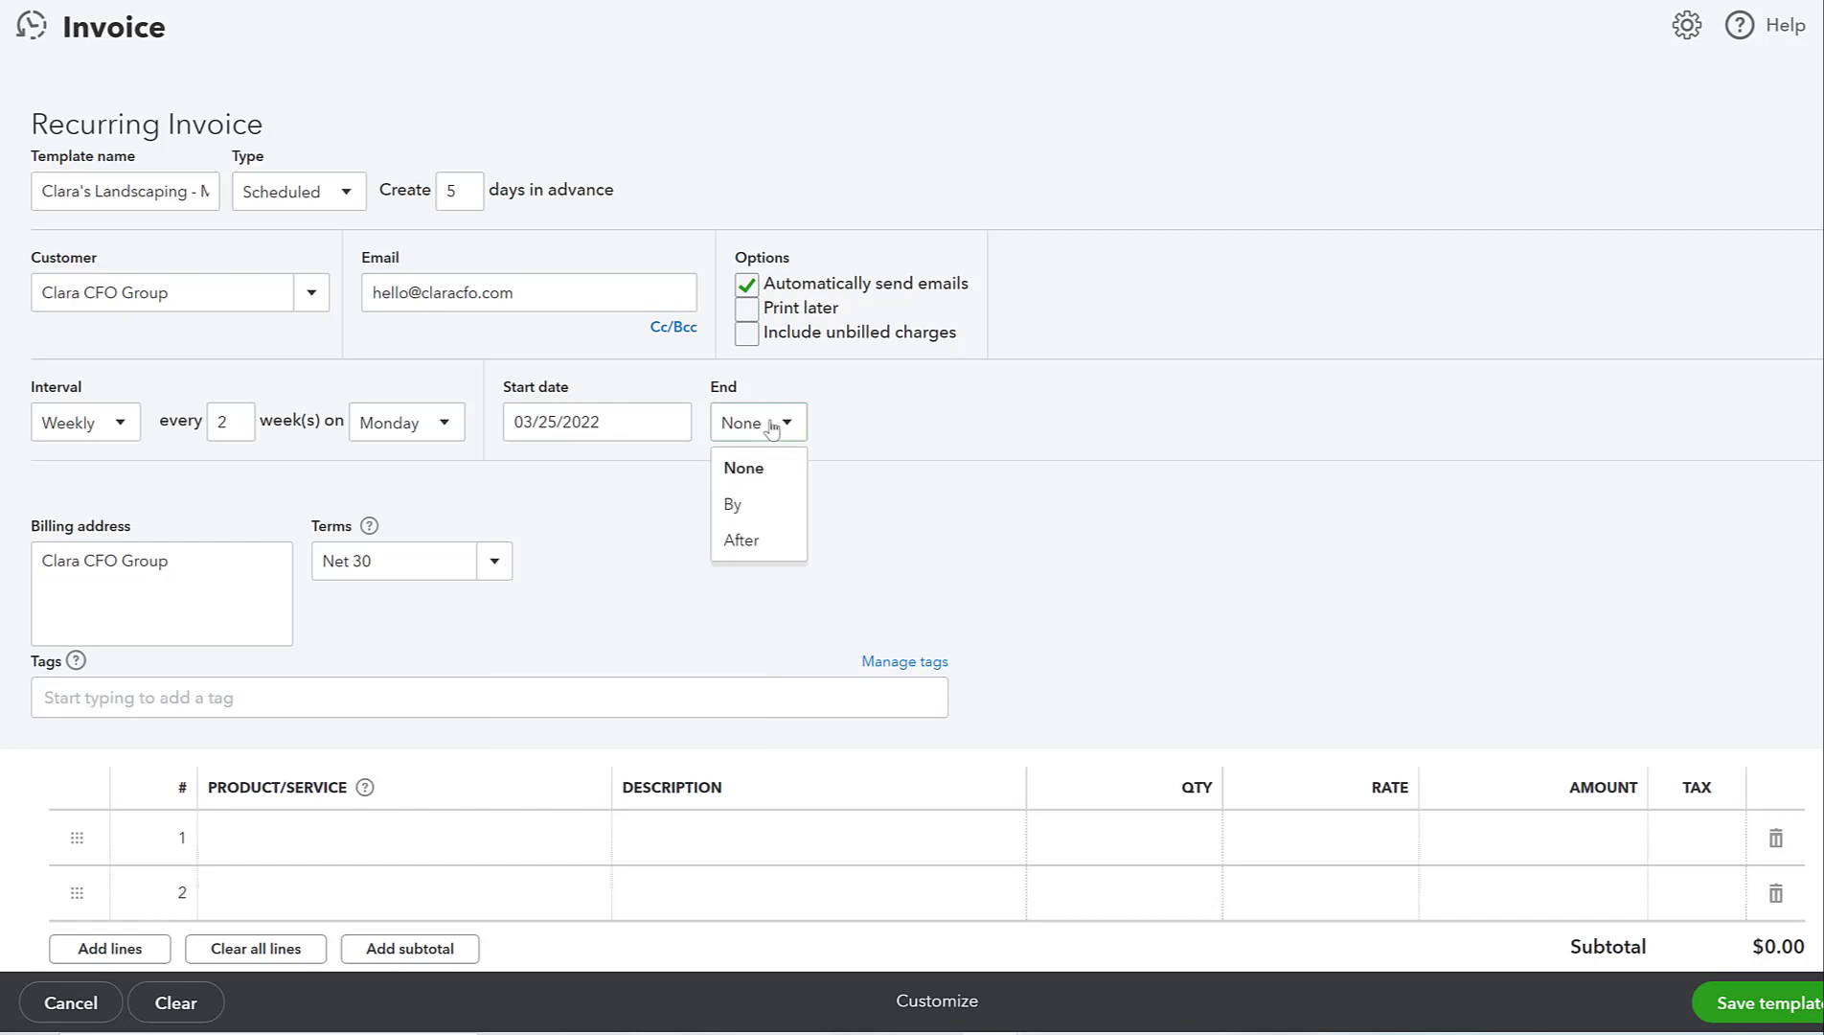
pyautogui.click(741, 539)
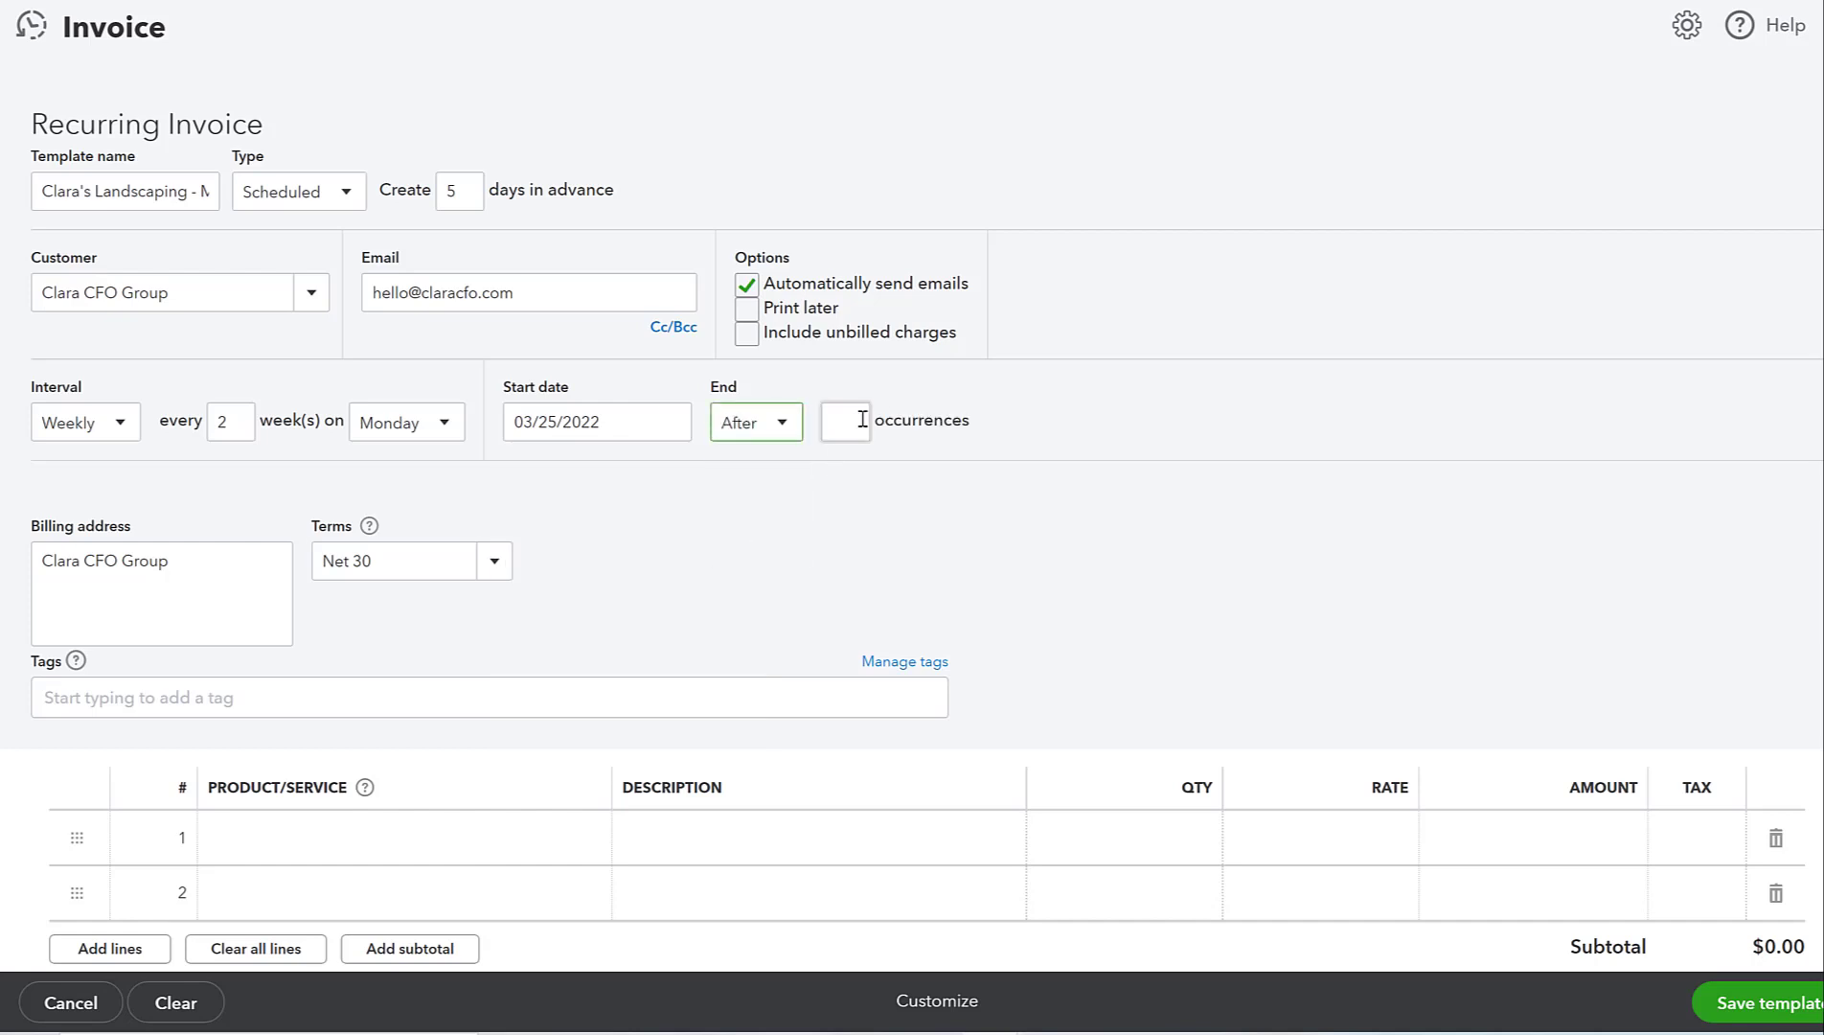
pyautogui.click(861, 419)
pyautogui.click(784, 424)
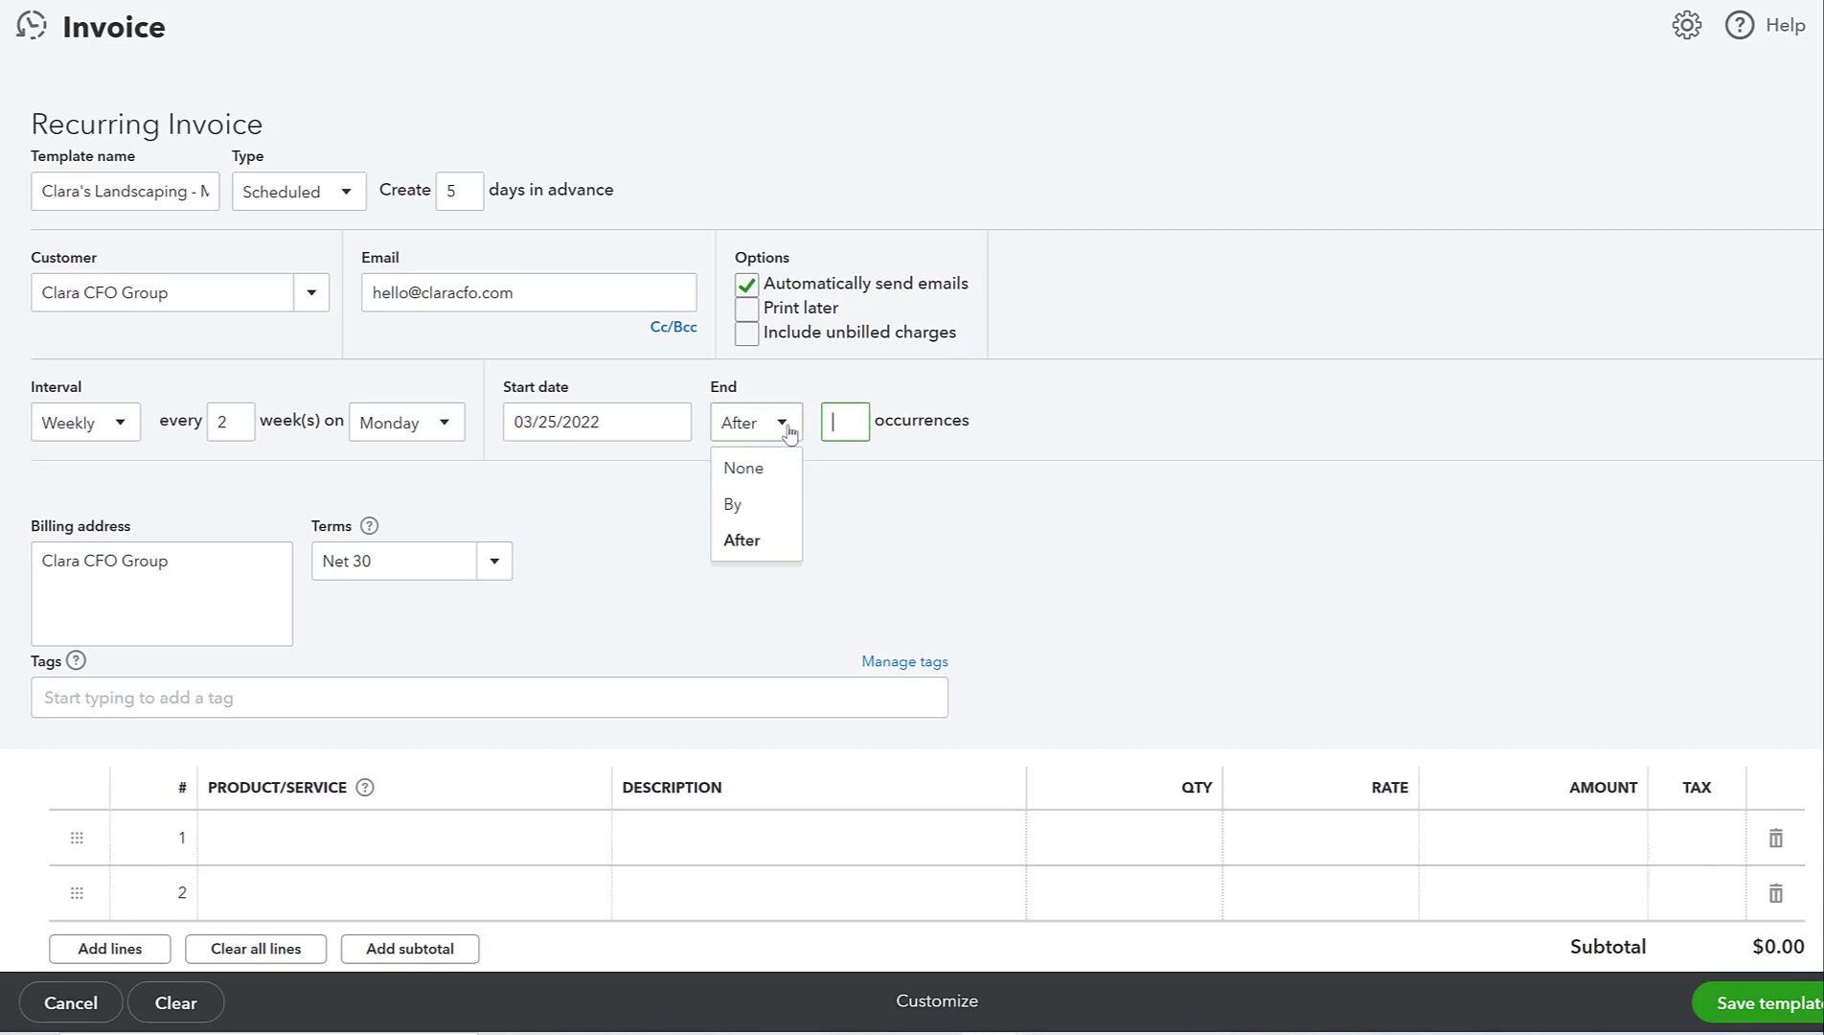
pyautogui.click(755, 470)
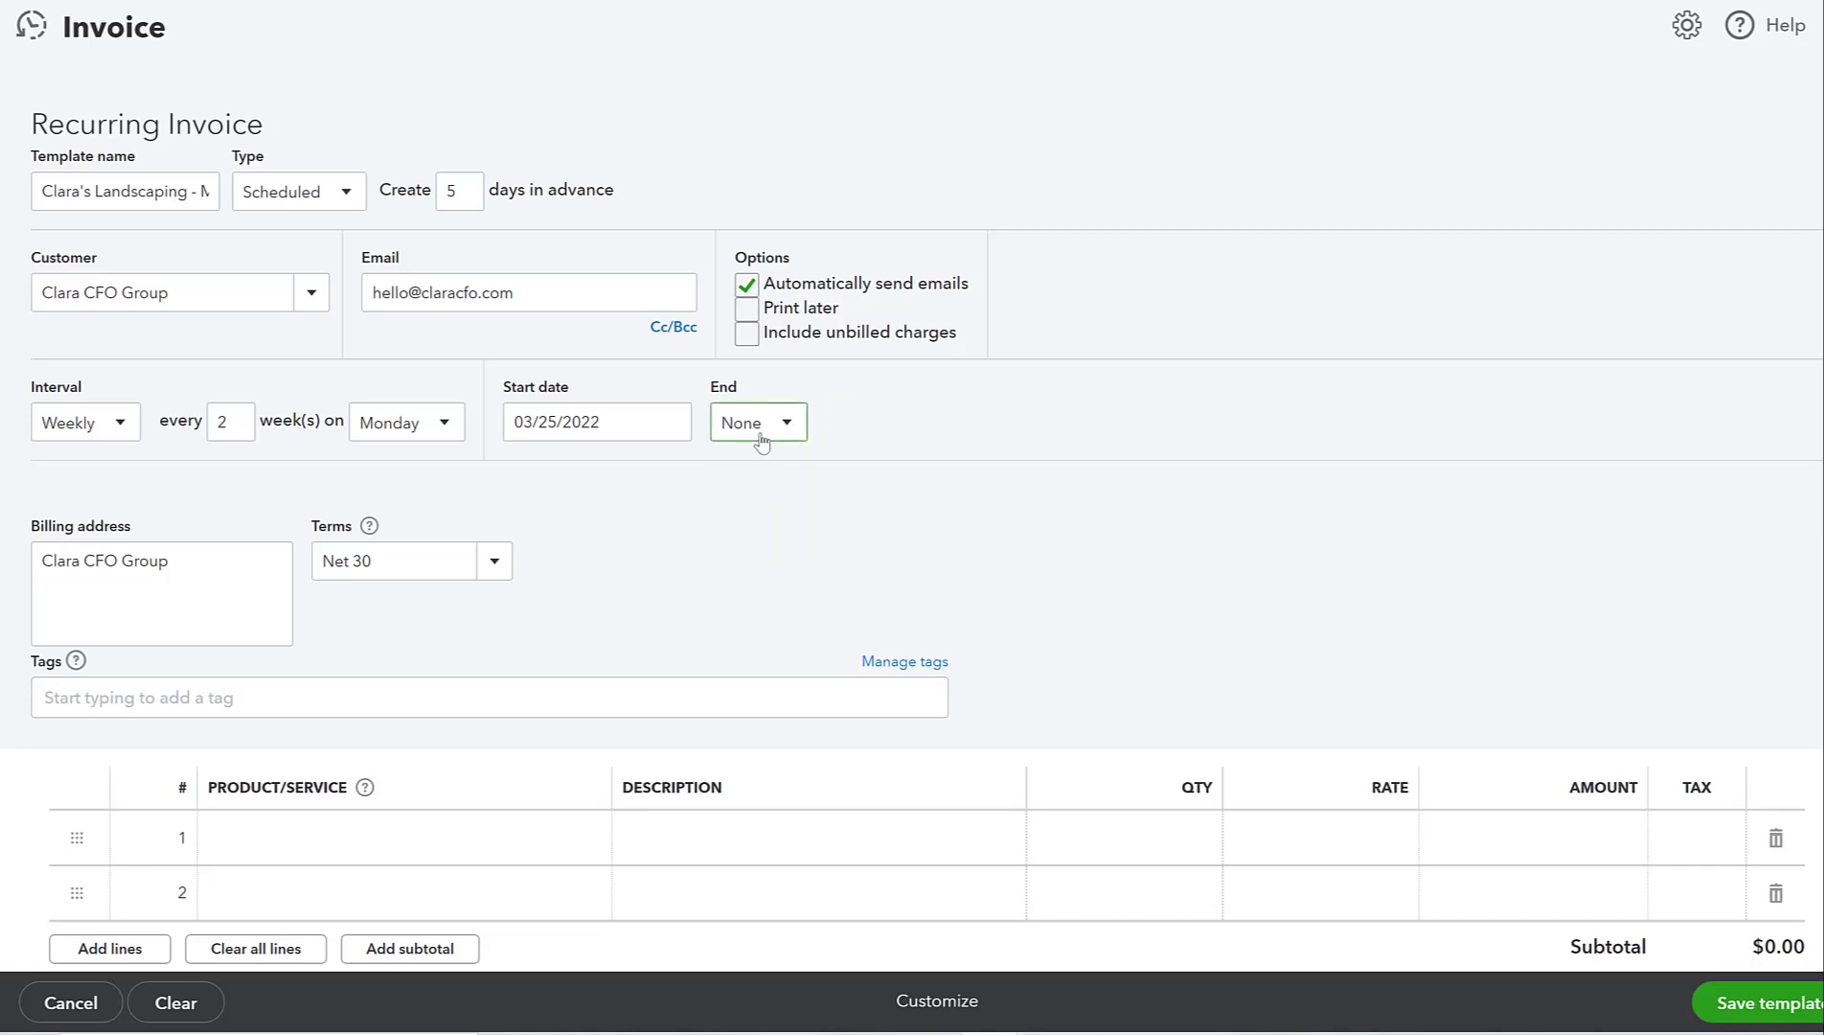
pyautogui.click(757, 429)
pyautogui.click(776, 504)
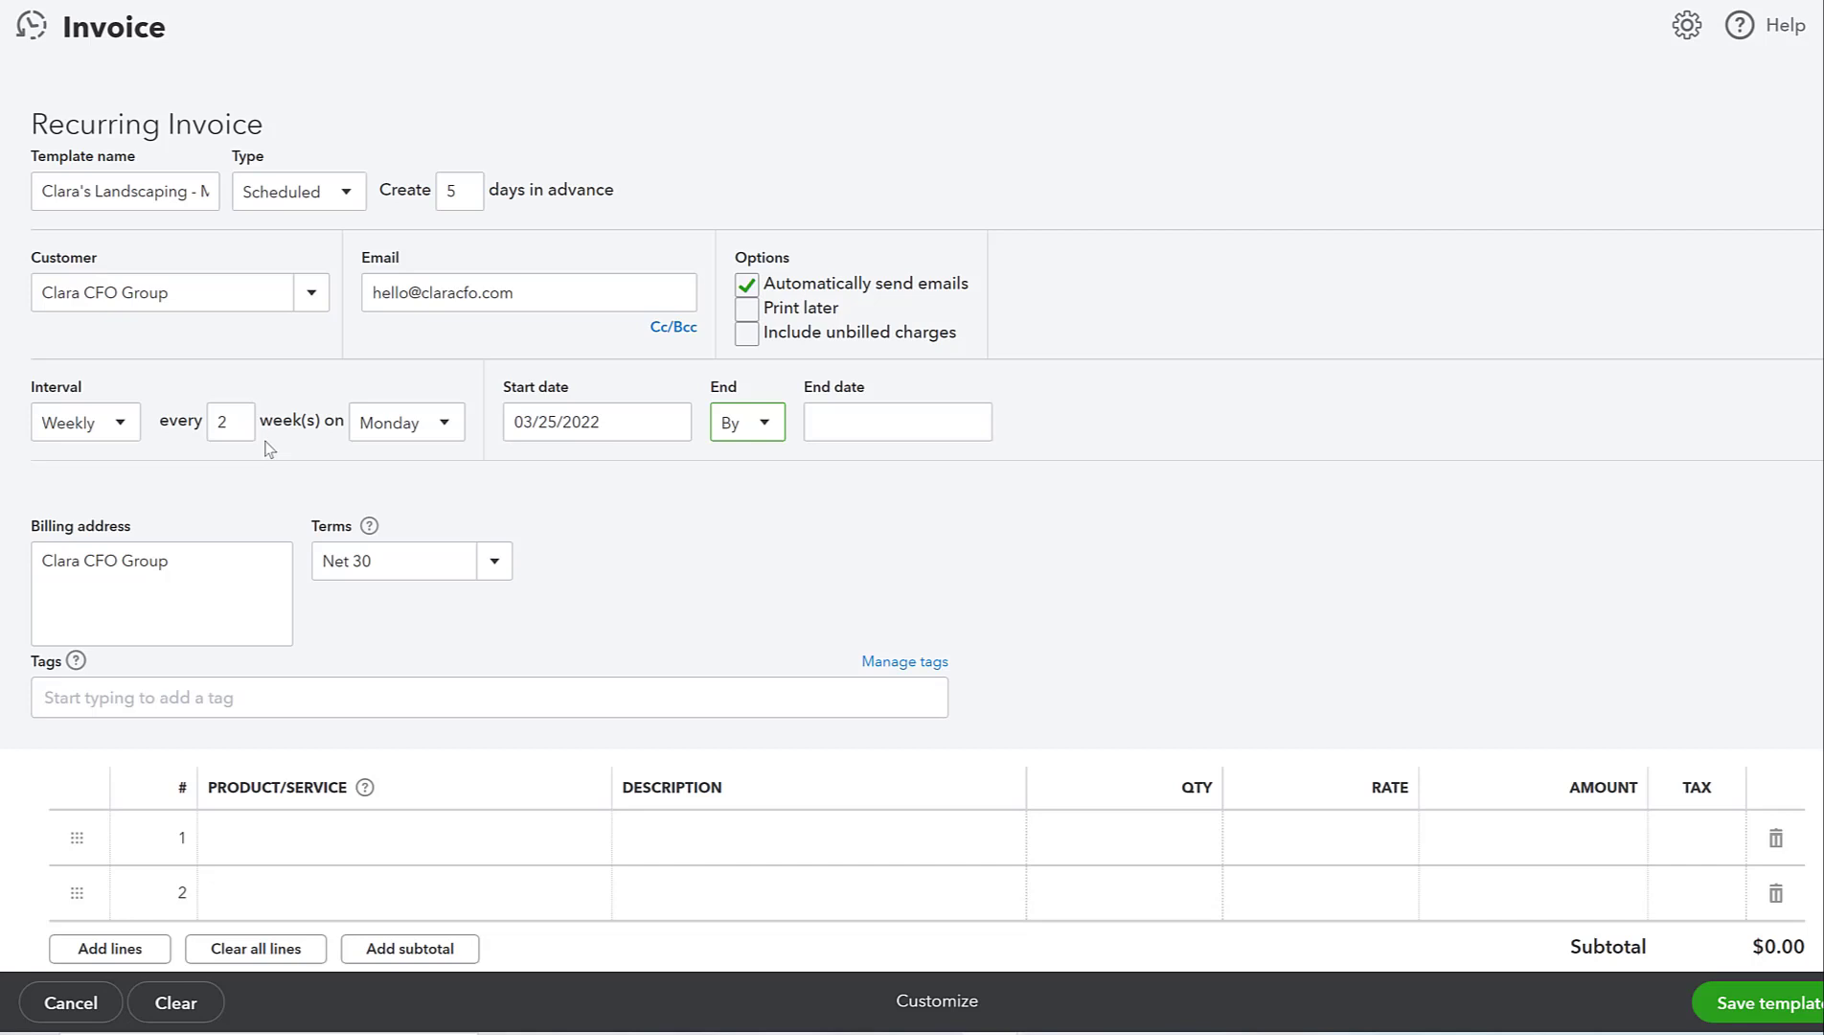
# - Change the interval to Monthly with a start date of 03/23/2022
pyautogui.click(100, 426)
pyautogui.click(74, 540)
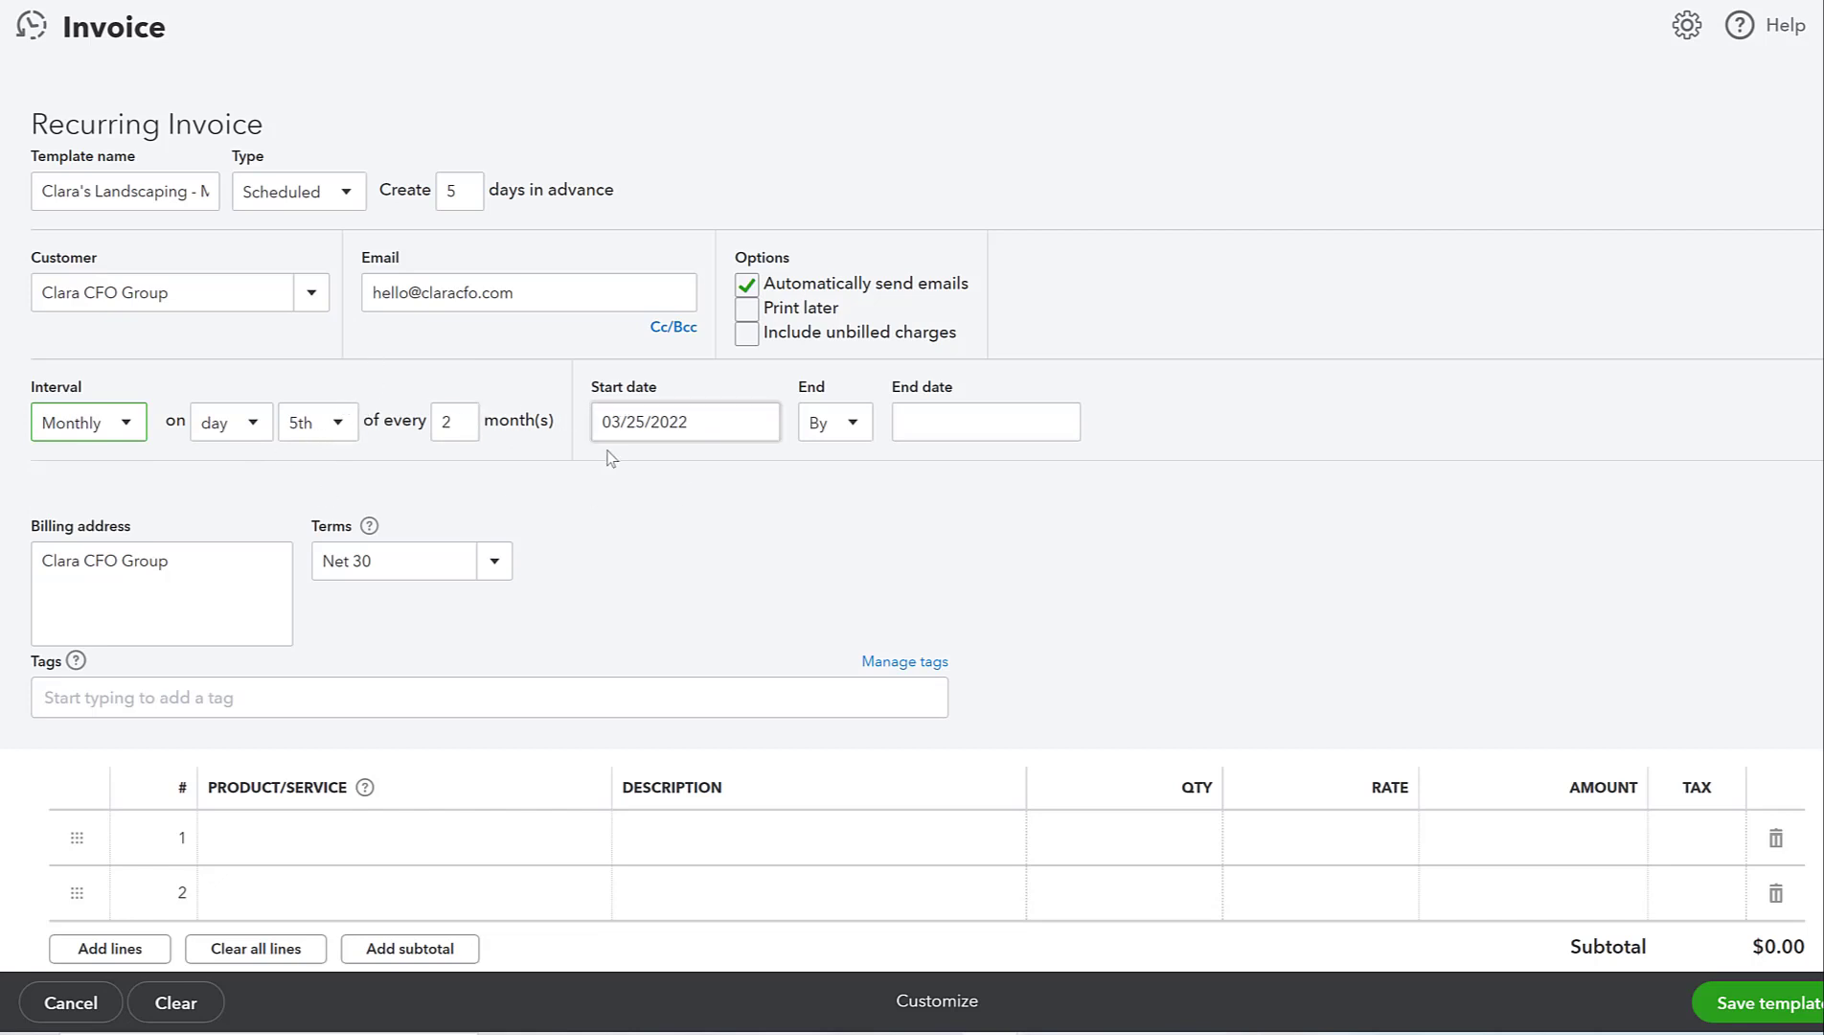
pyautogui.click(758, 420)
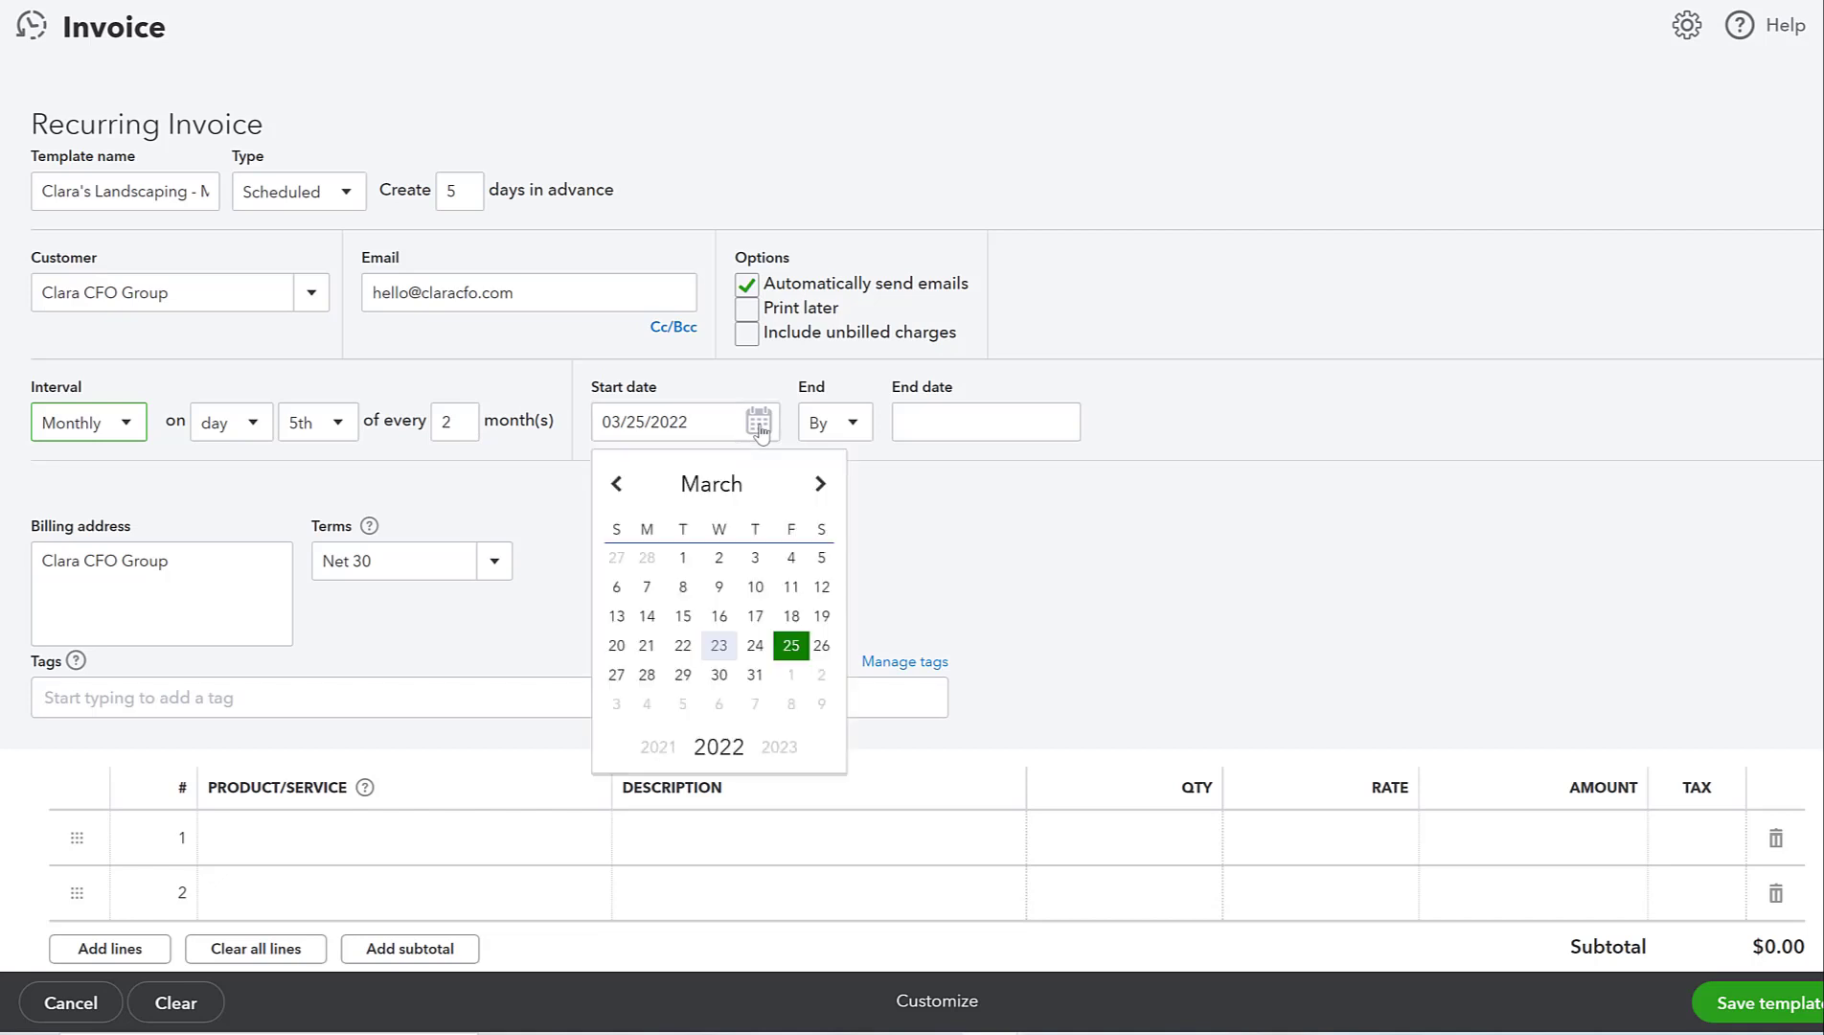
pyautogui.click(732, 648)
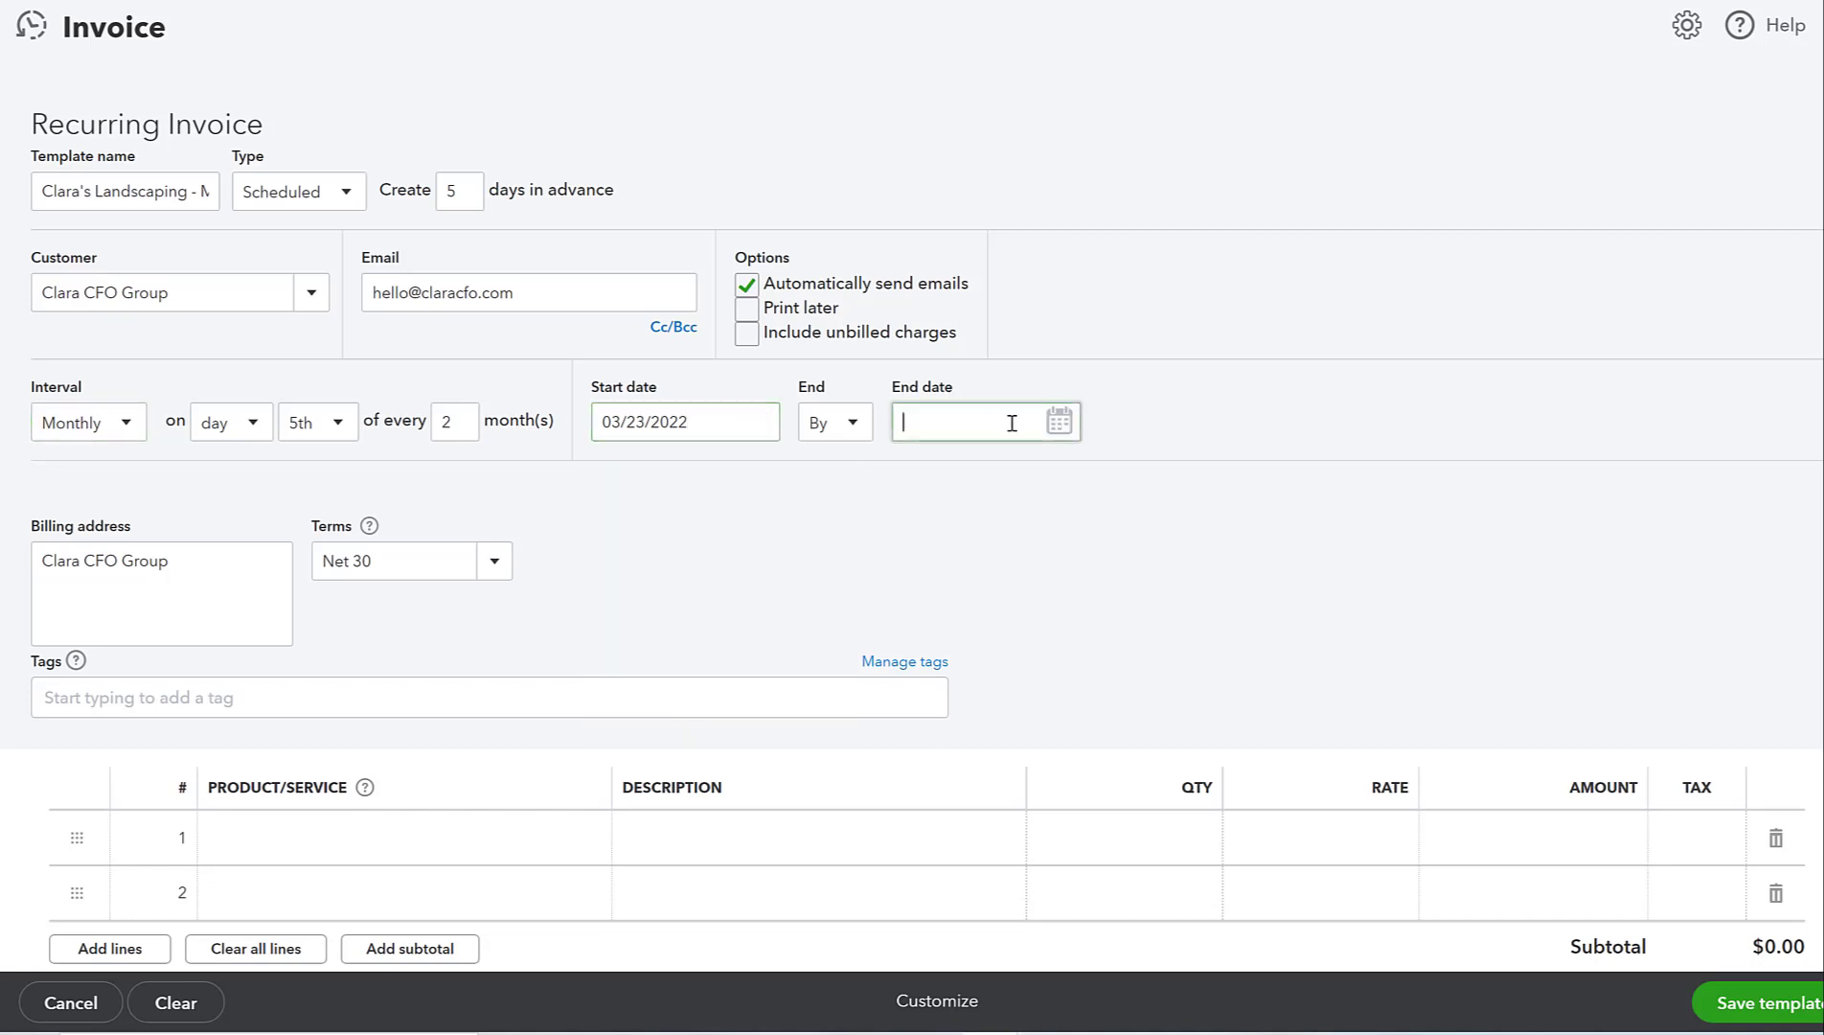
# - Set the end date to 12/31/2022
pyautogui.click(1060, 423)
pyautogui.click(1121, 484)
pyautogui.click(1122, 485)
pyautogui.click(1122, 485)
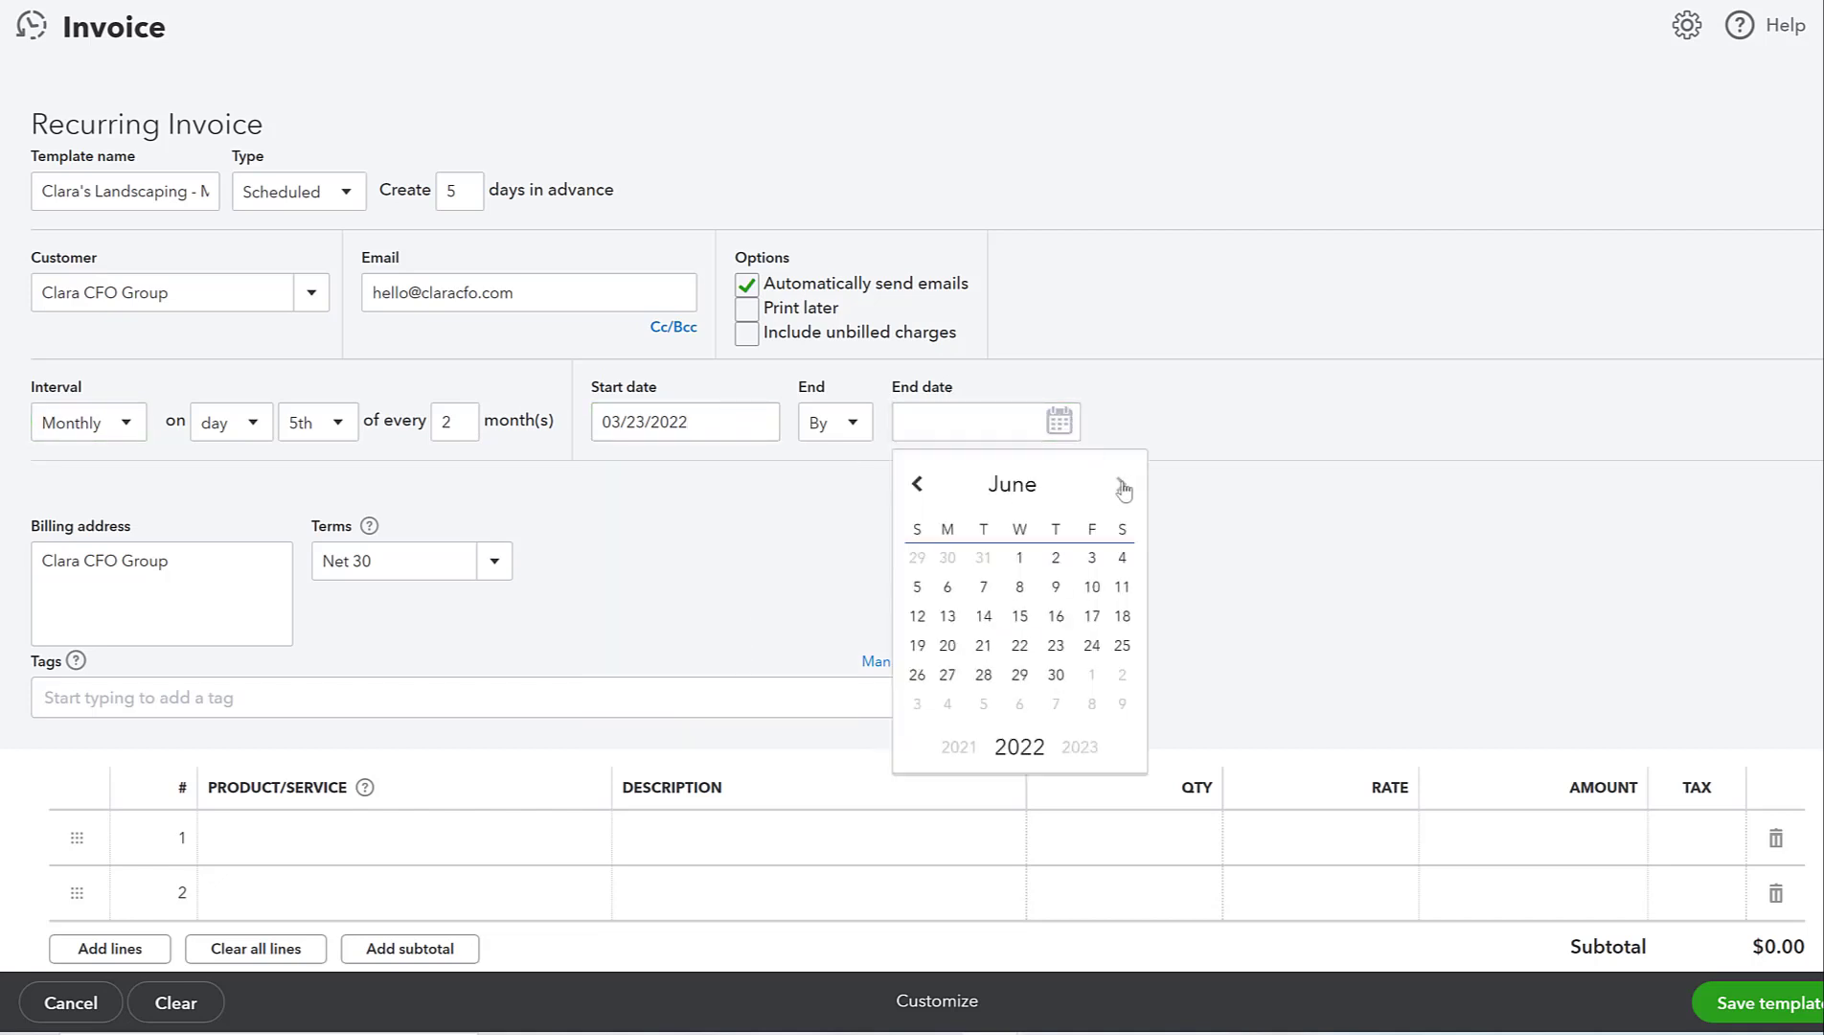
pyautogui.click(1121, 485)
pyautogui.click(1121, 485)
pyautogui.click(1122, 484)
pyautogui.click(1122, 485)
pyautogui.click(1122, 485)
pyautogui.click(1122, 484)
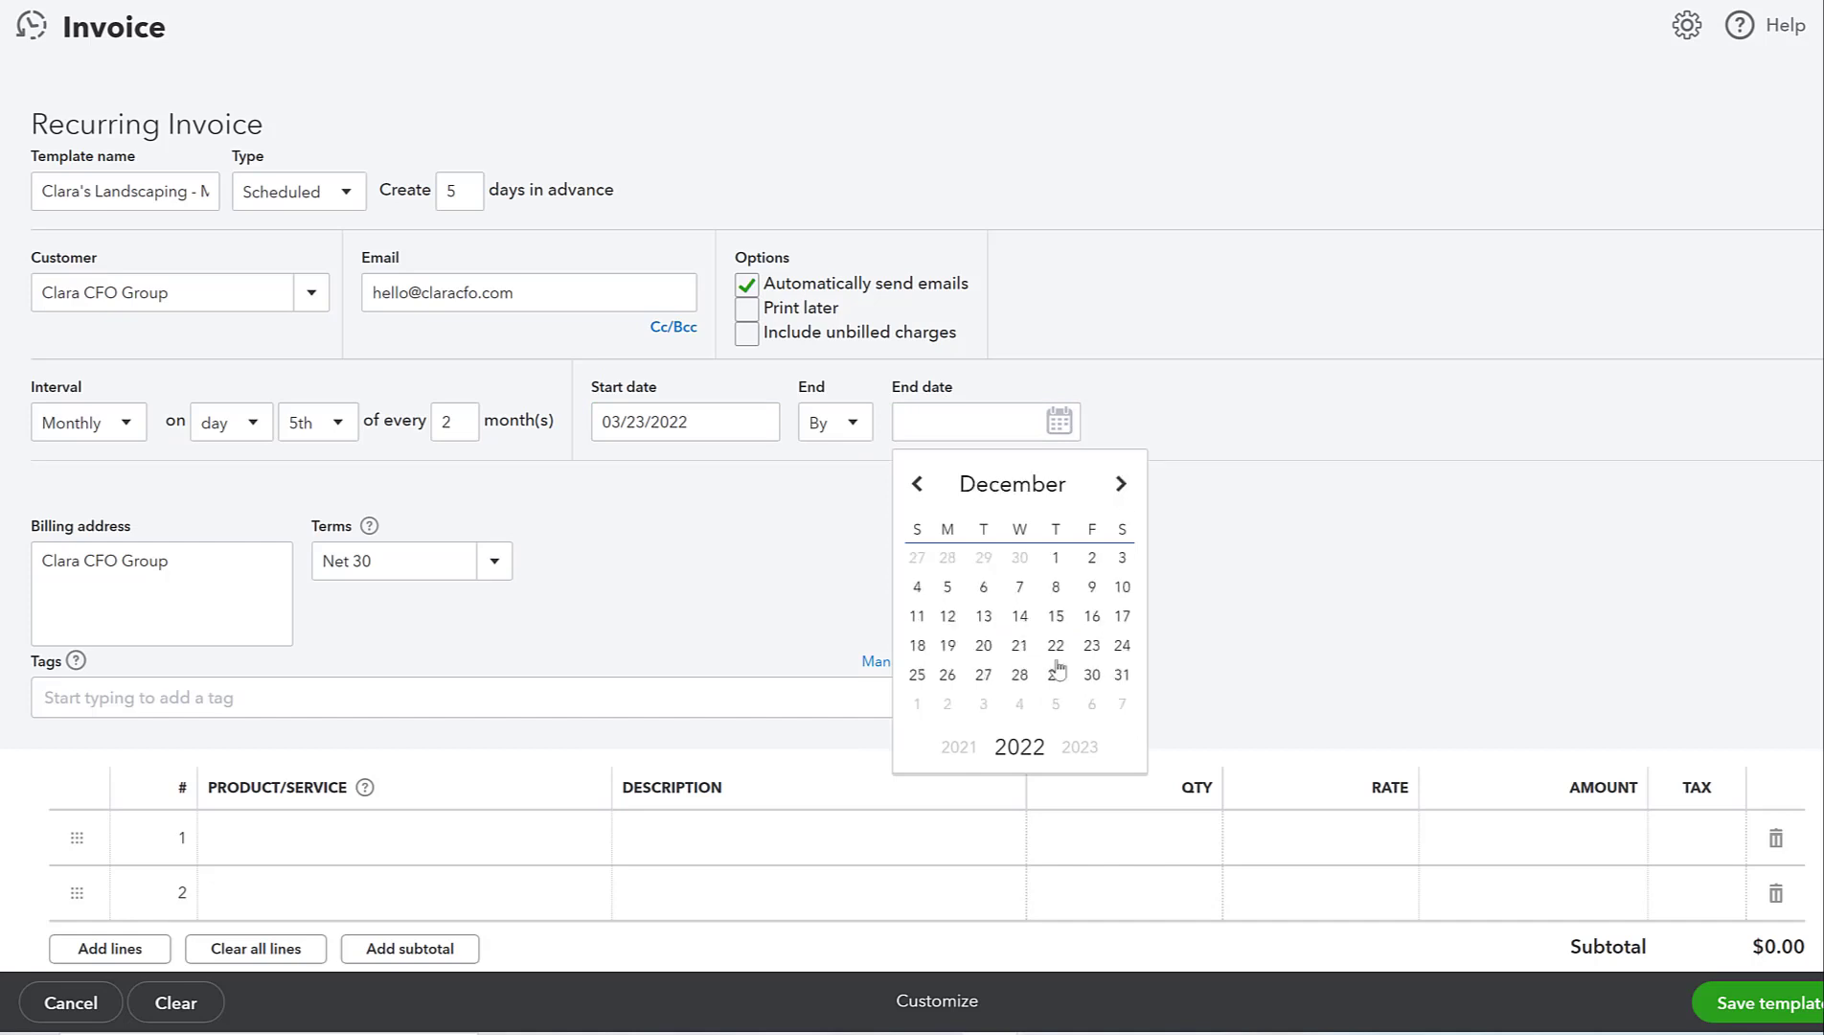
pyautogui.click(1122, 676)
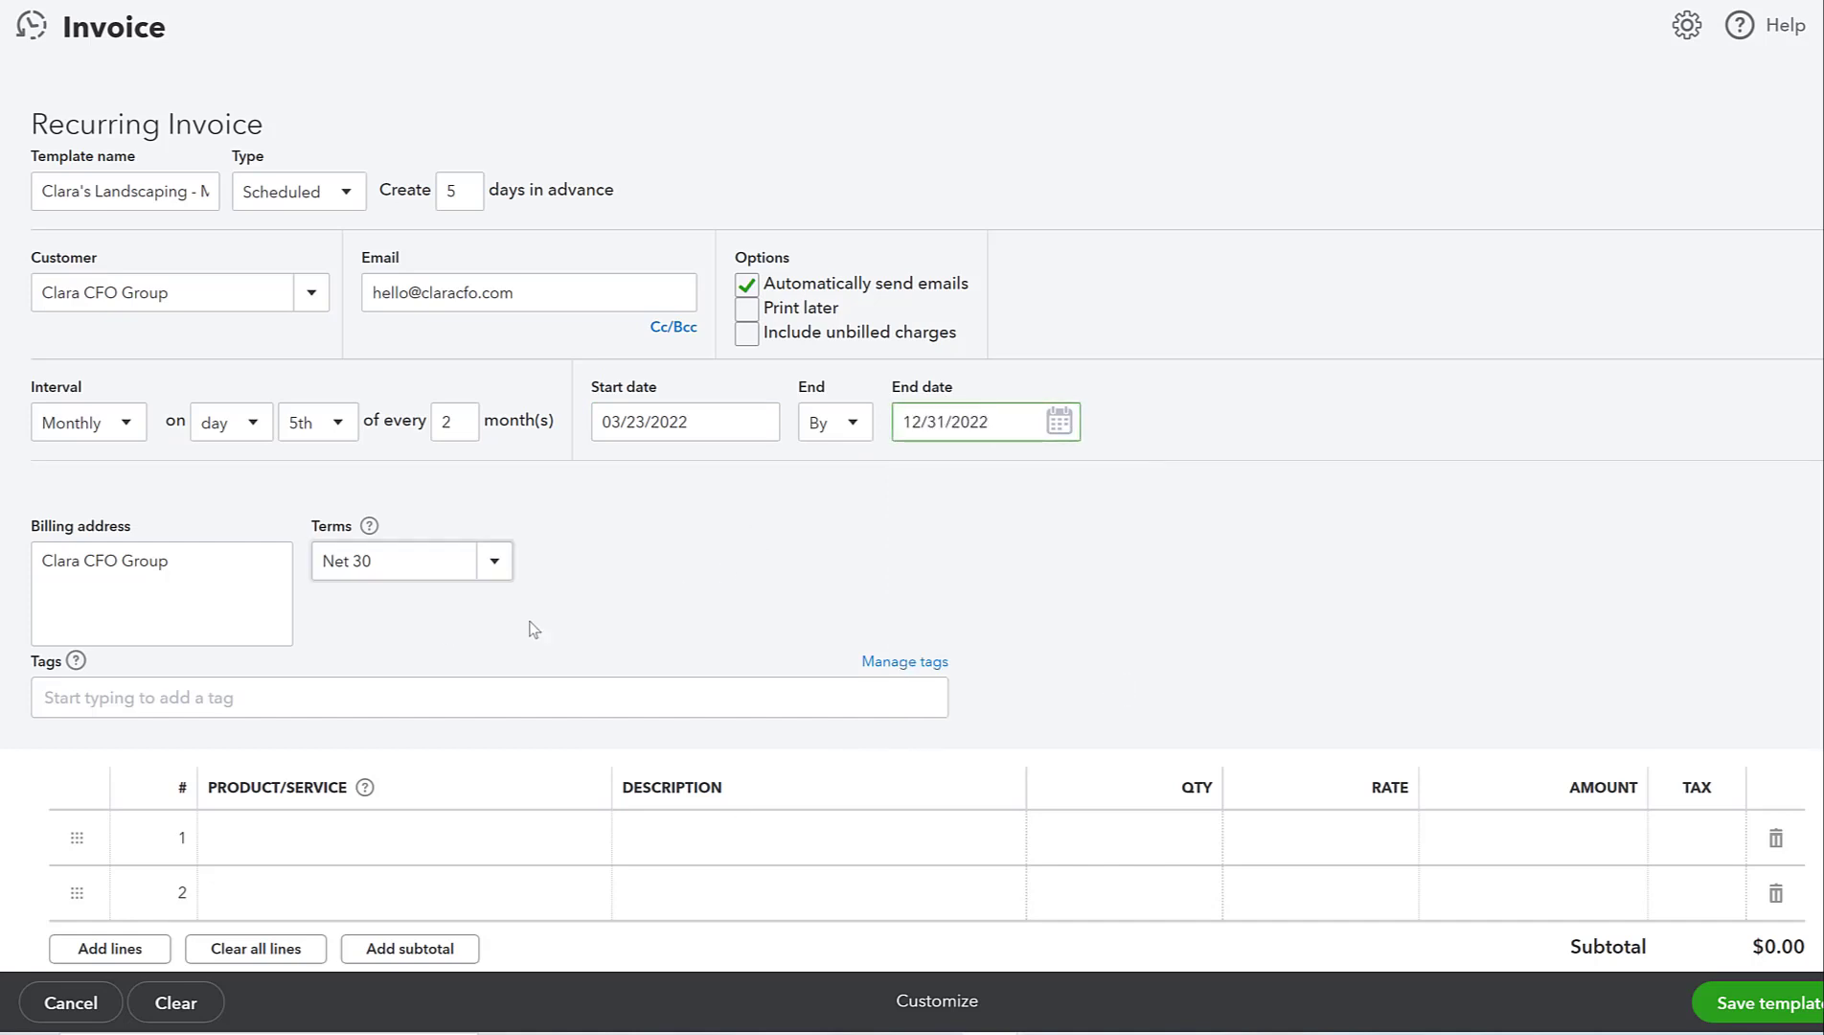
# - Change the payment terms from Net 30 to Due on receipt
pyautogui.click(398, 567)
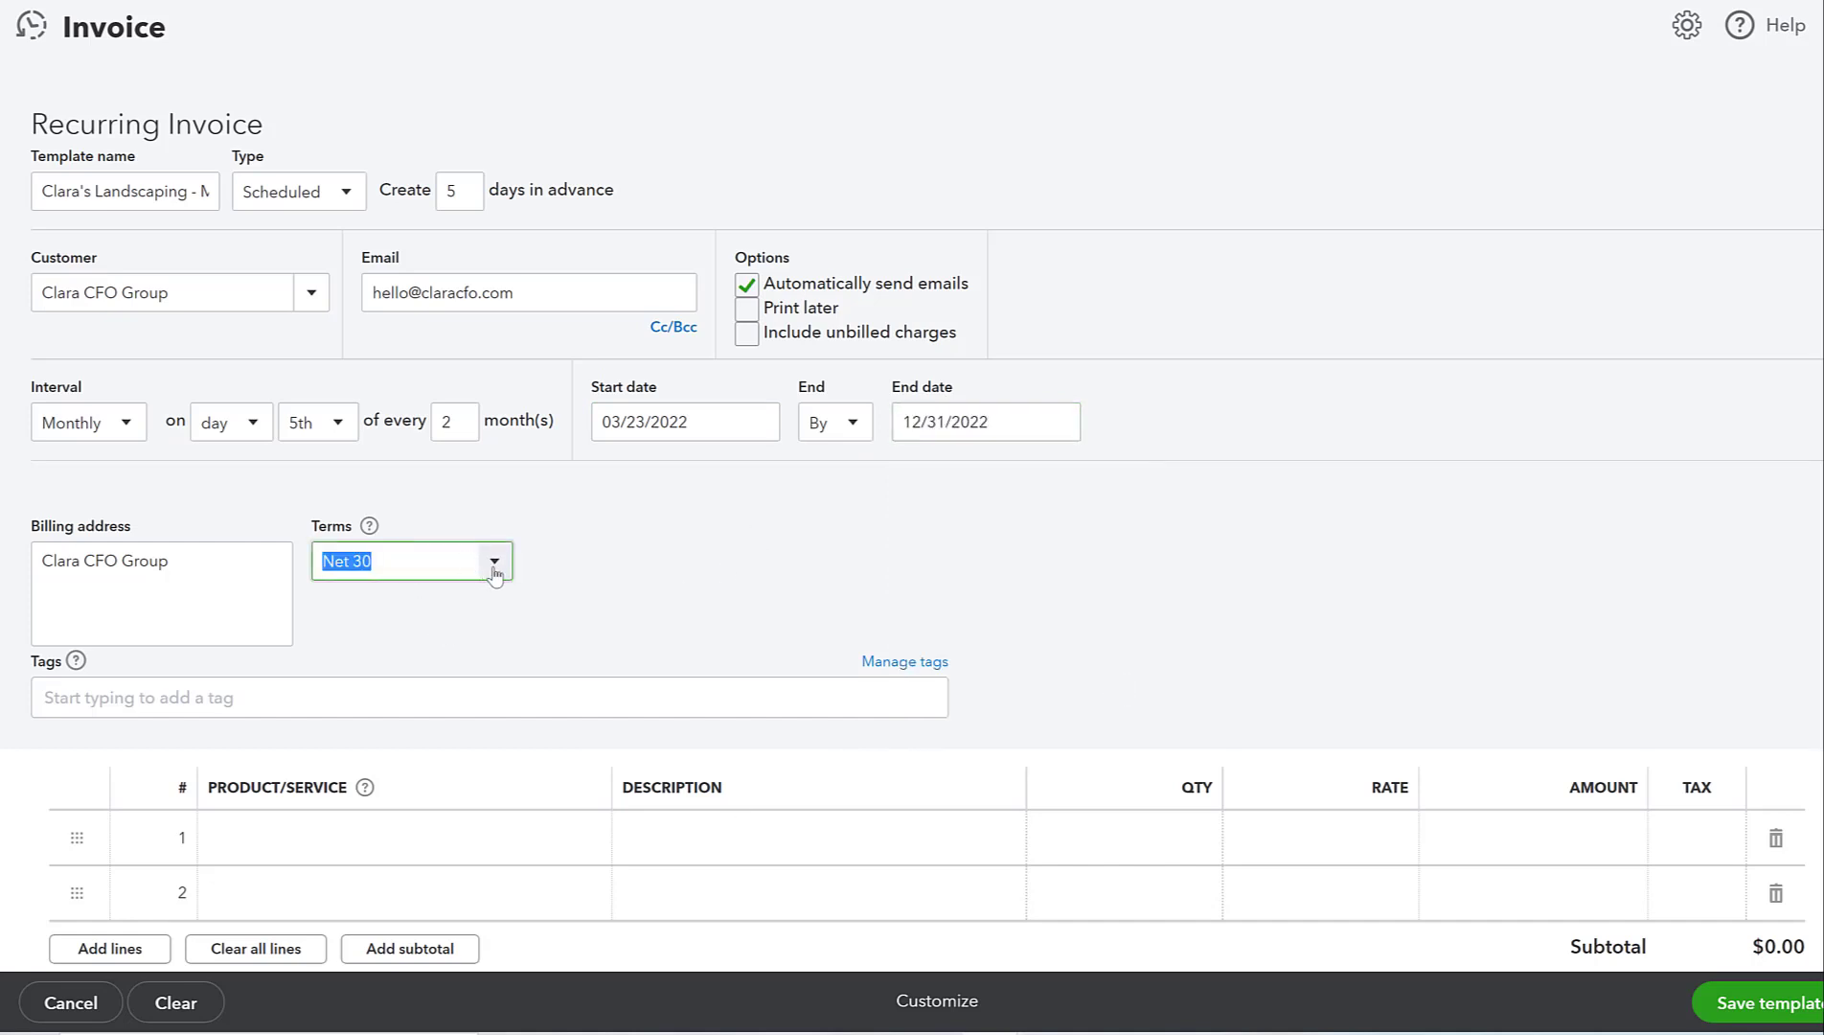
pyautogui.click(494, 565)
pyautogui.click(436, 652)
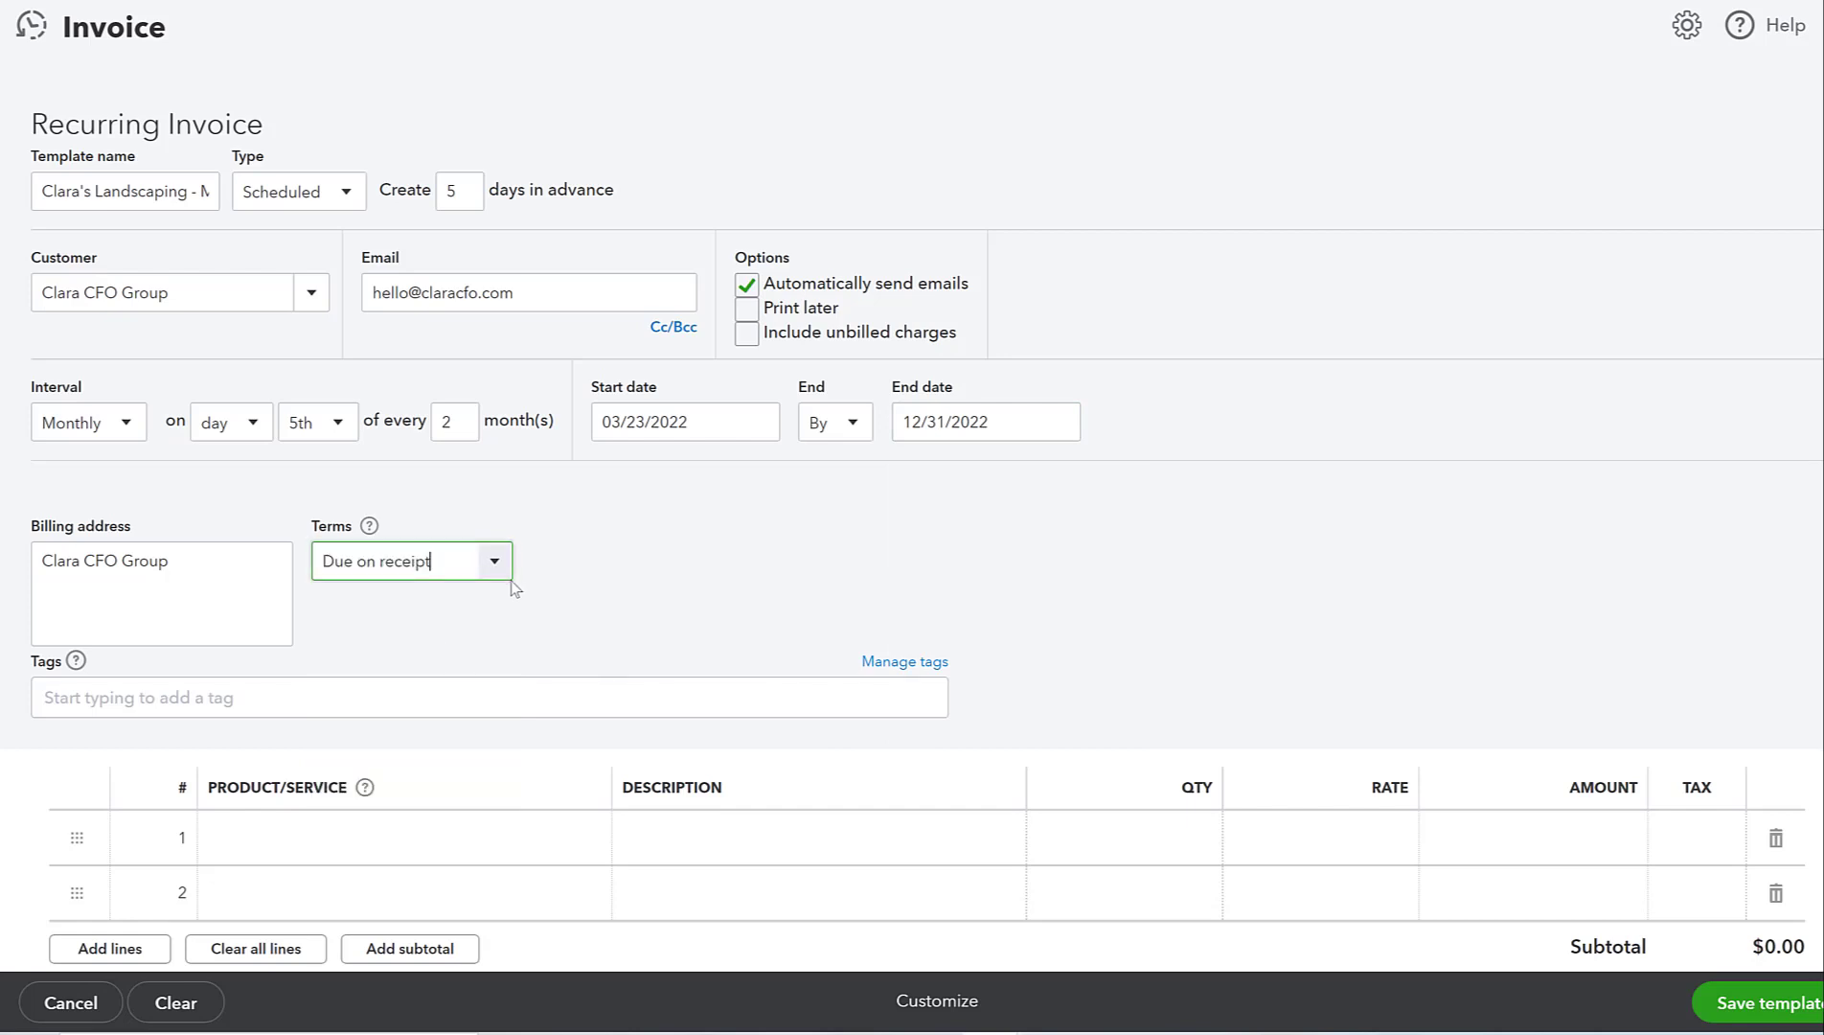
# - Add a Landscaping:Gardening product line with quantity 4
pyautogui.click(355, 829)
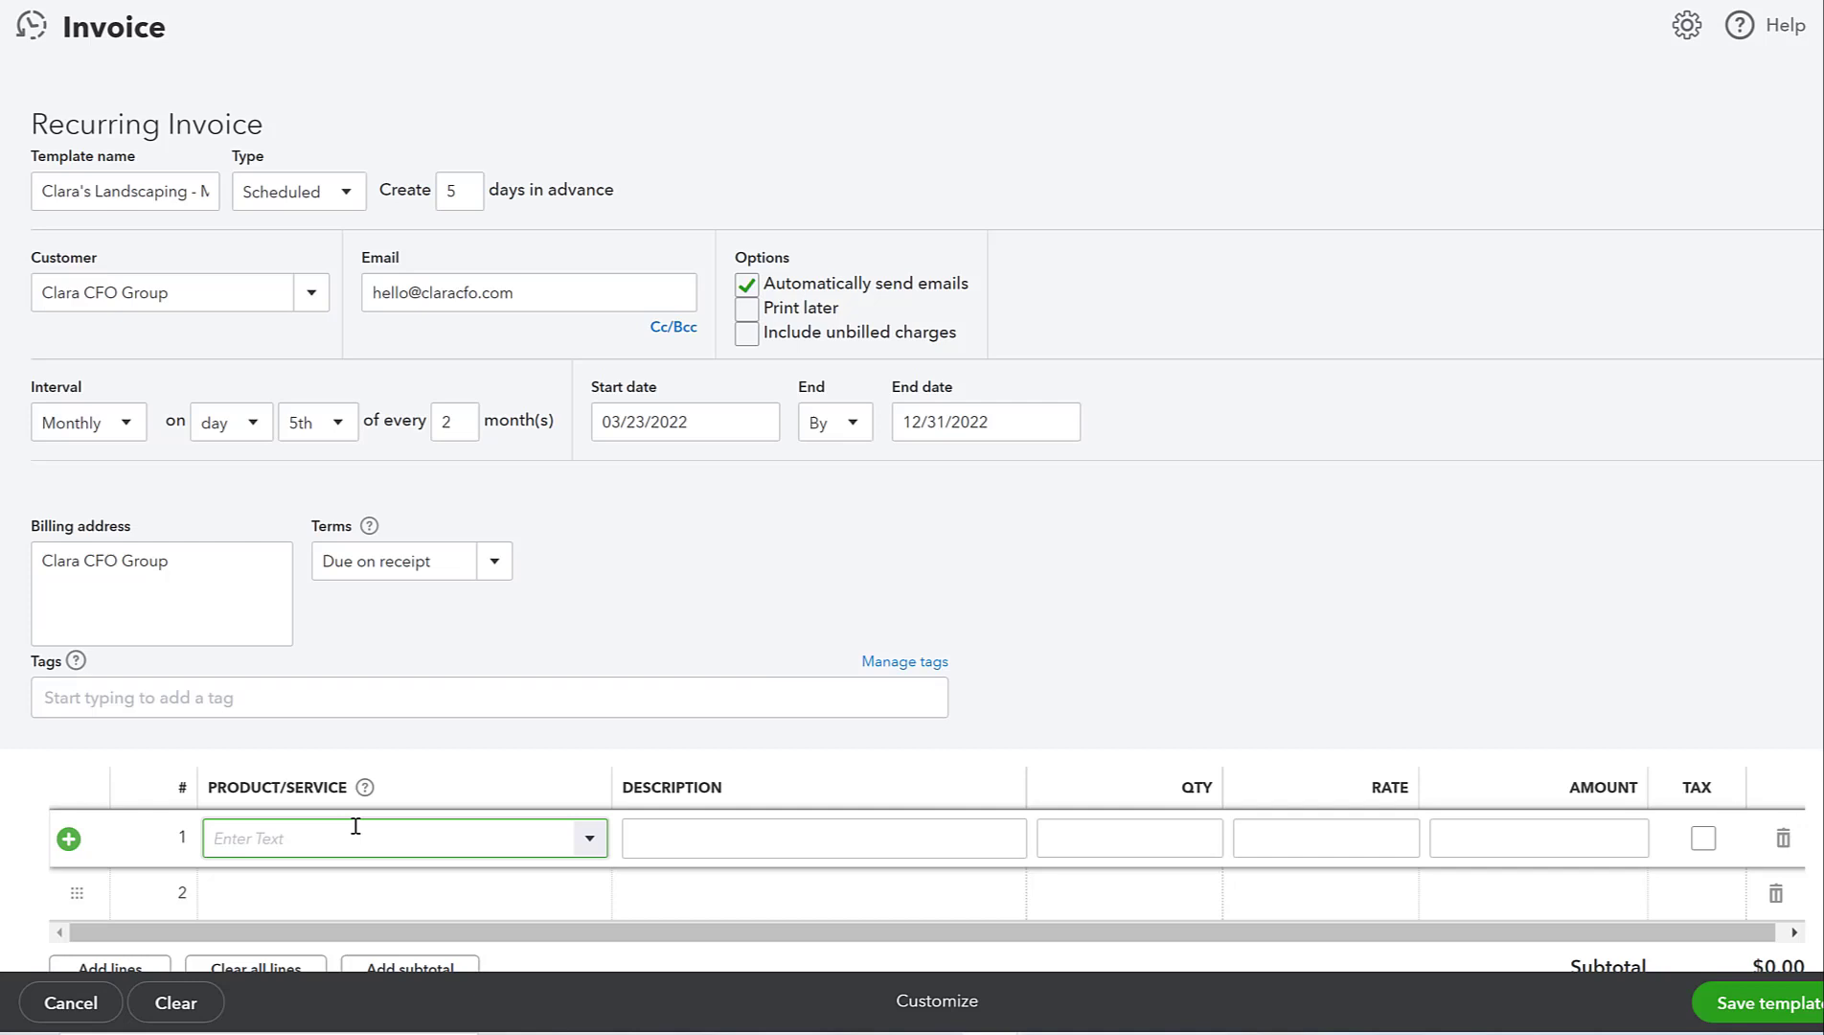
pyautogui.write('Landscape Consulting')
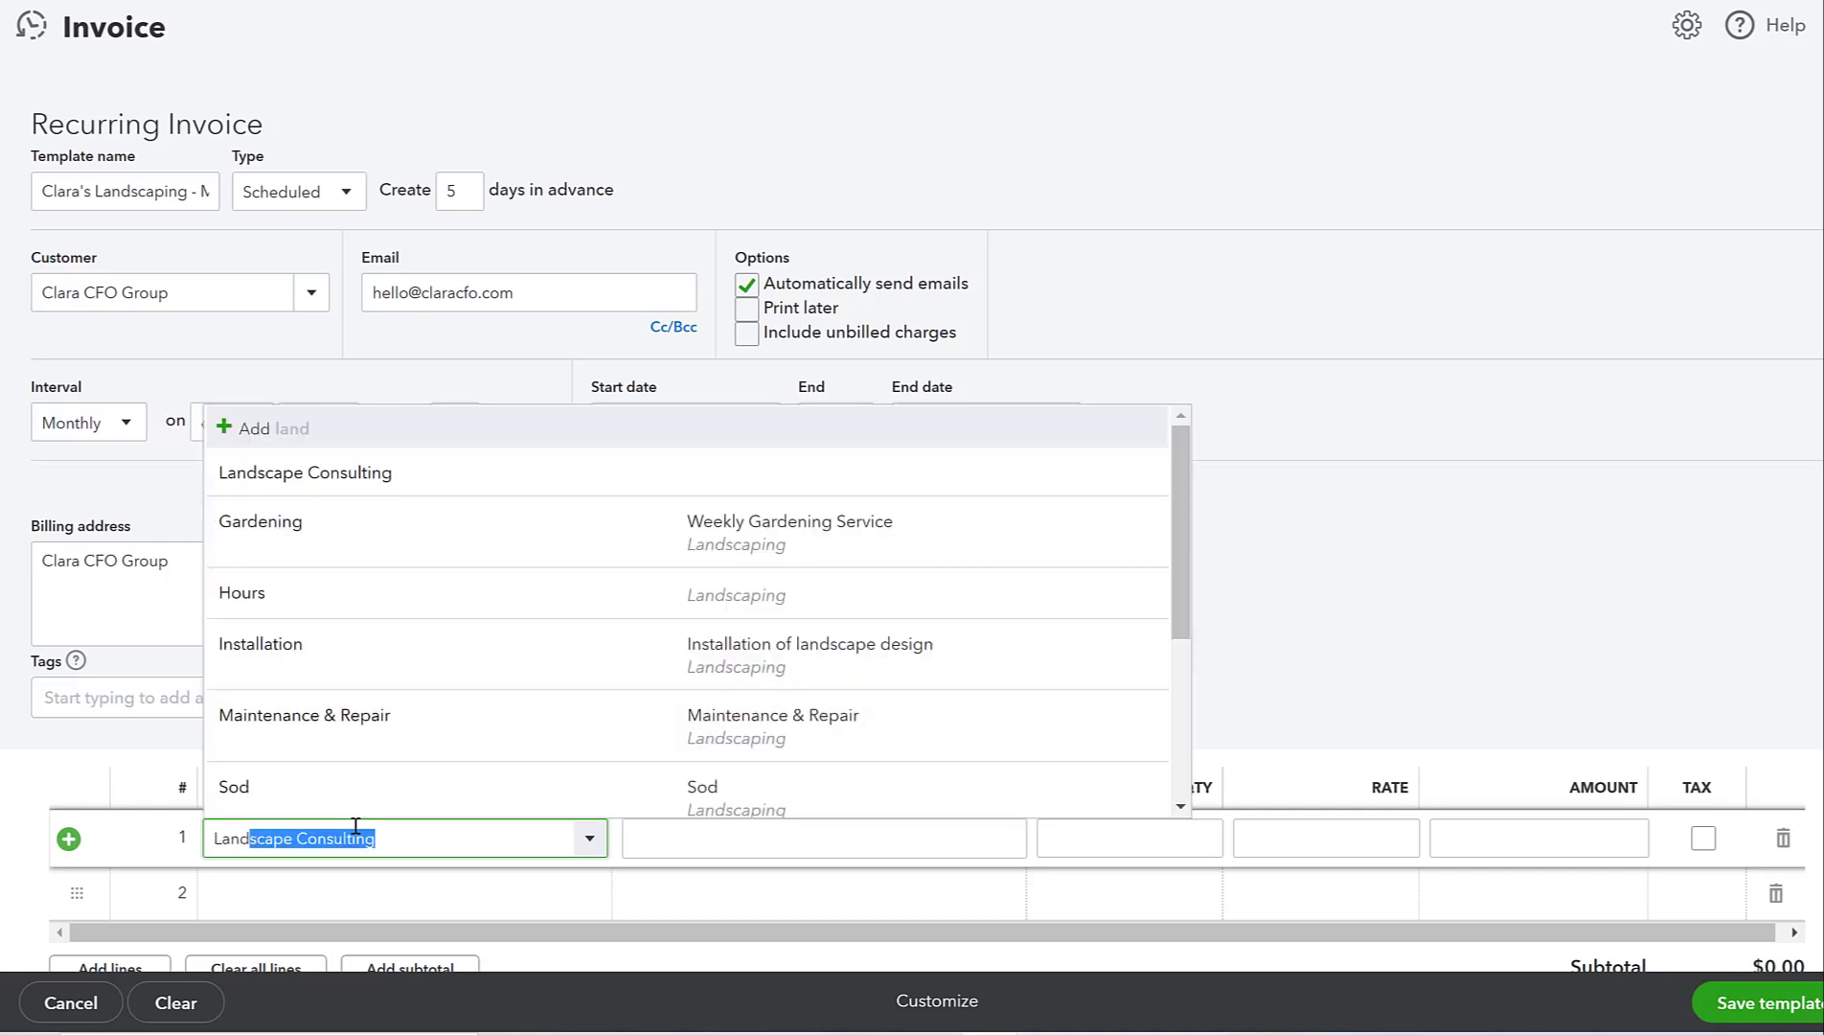
pyautogui.click(376, 557)
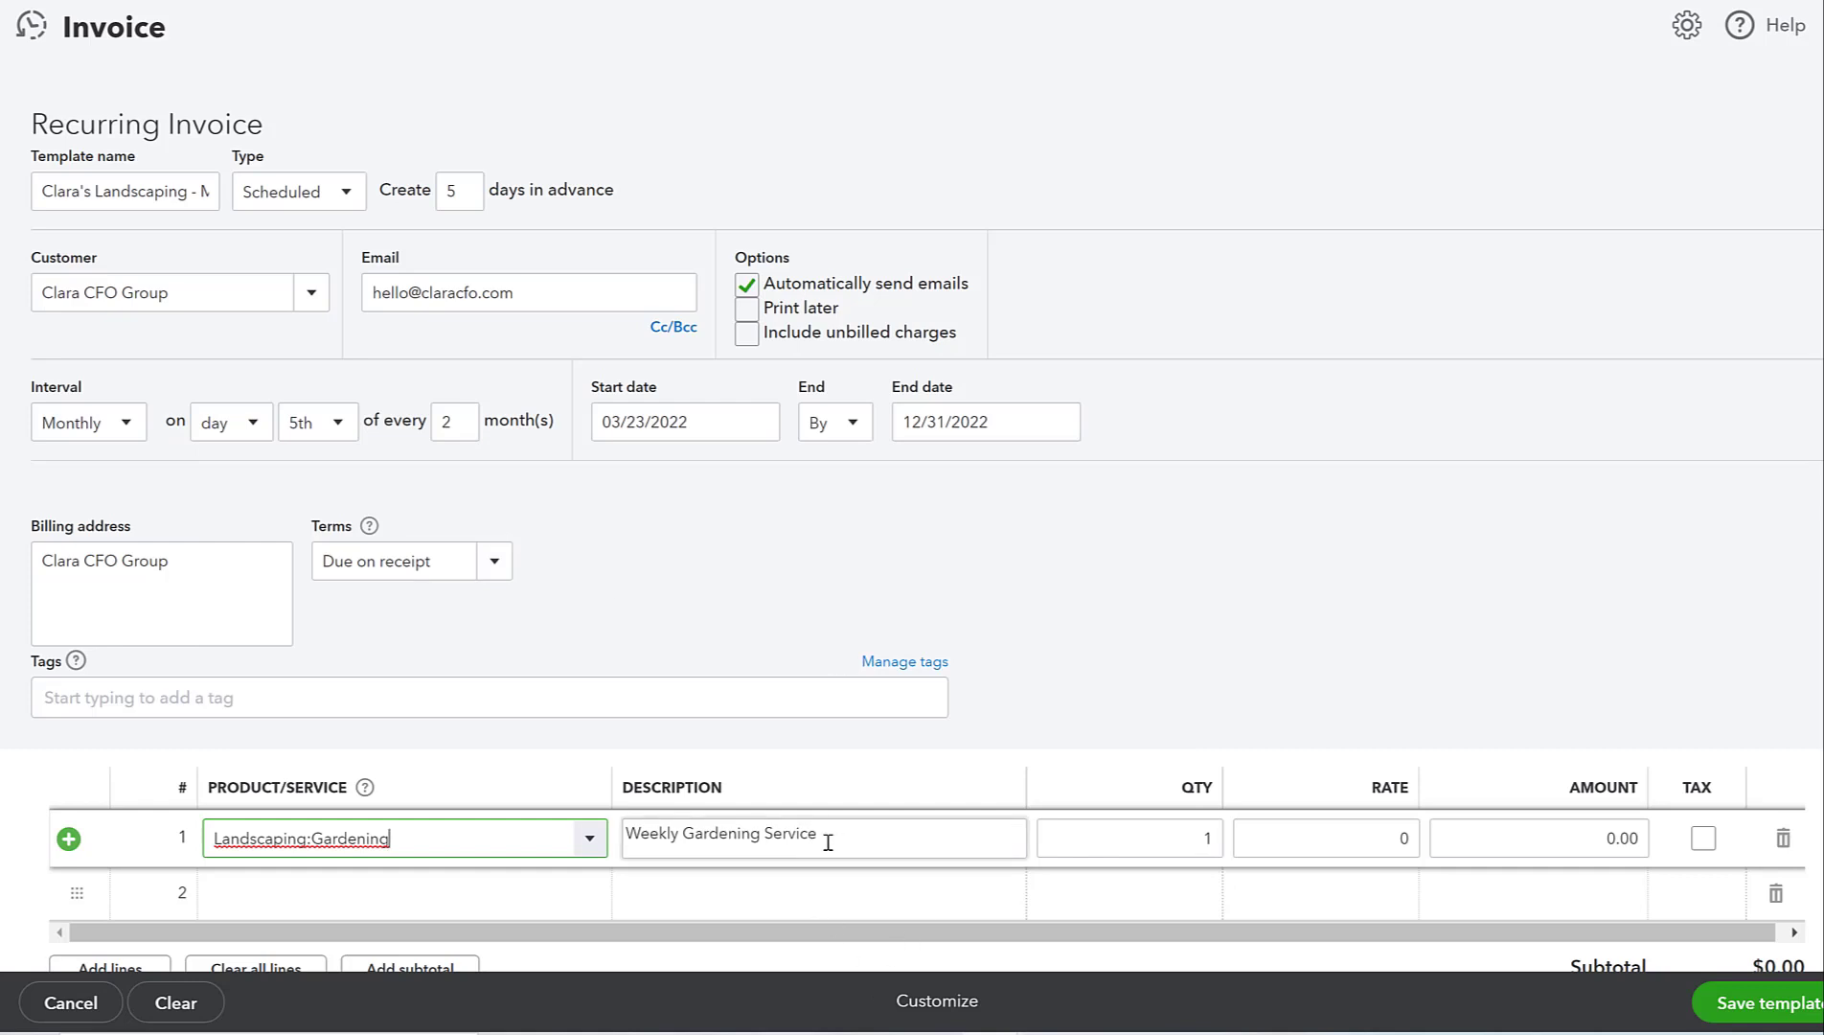
pyautogui.click(1187, 839)
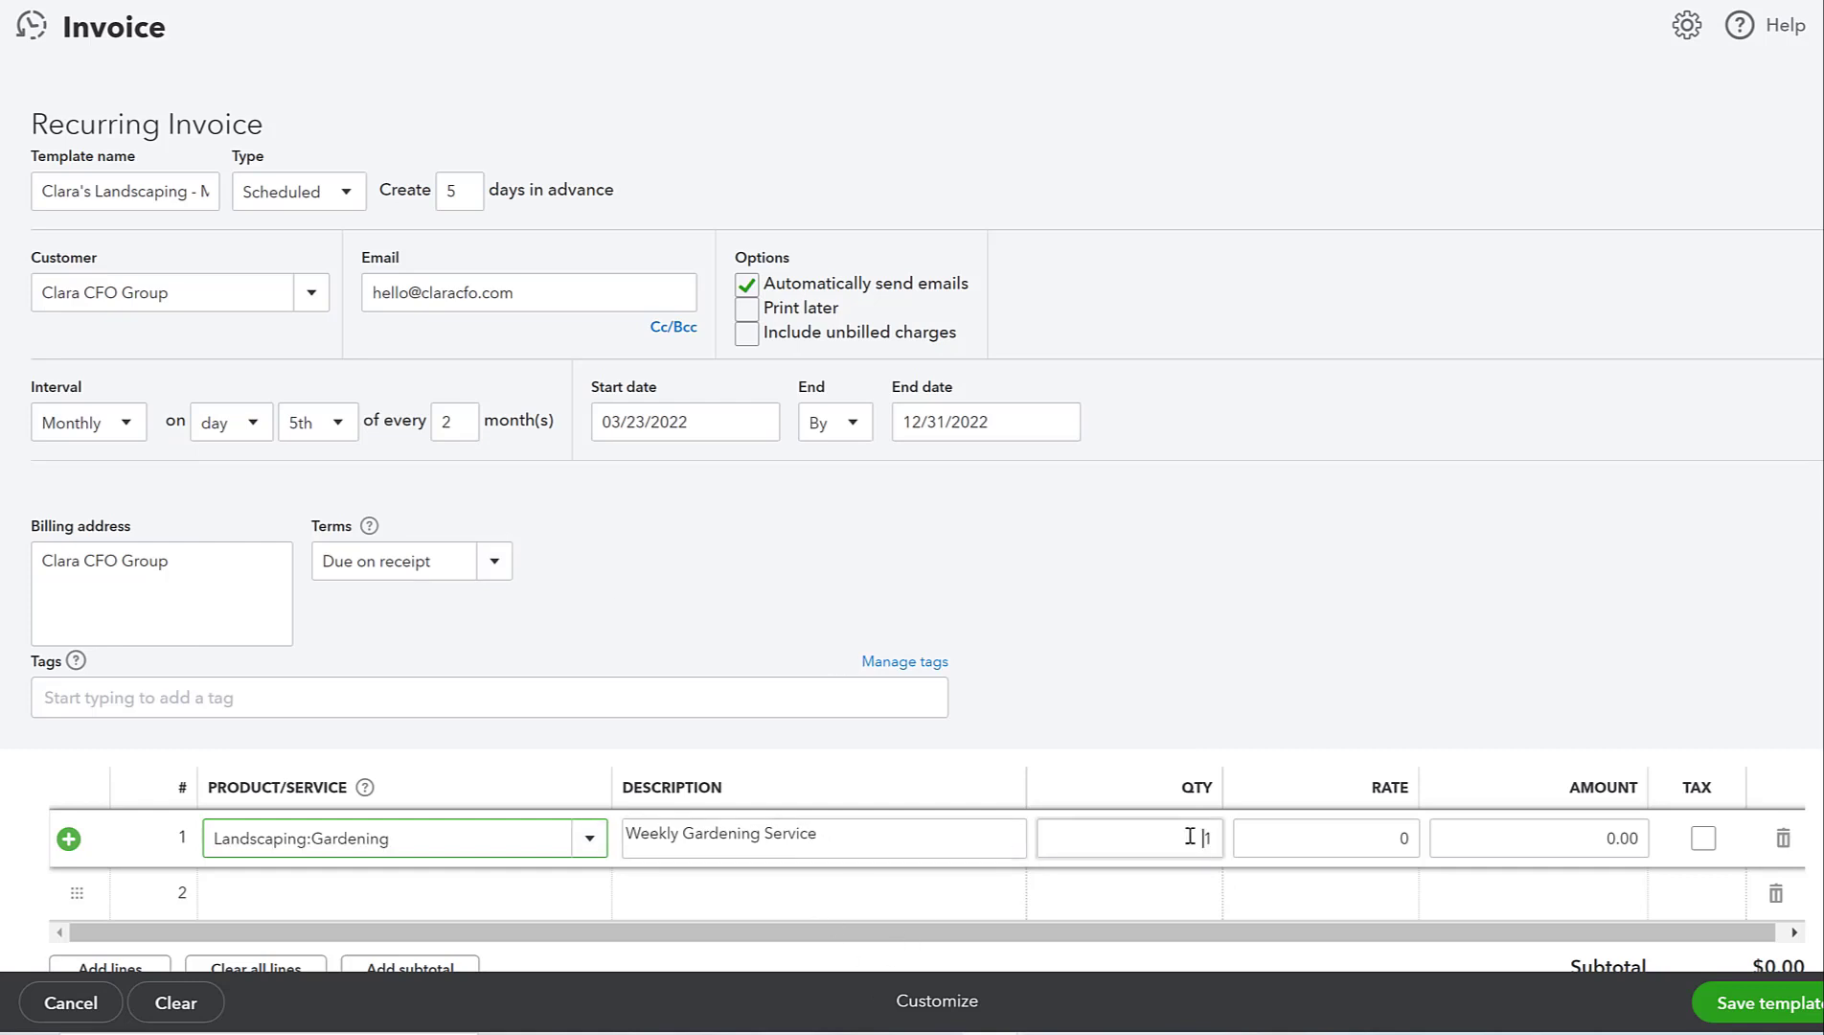
pyautogui.write('4')
pyautogui.click(1336, 751)
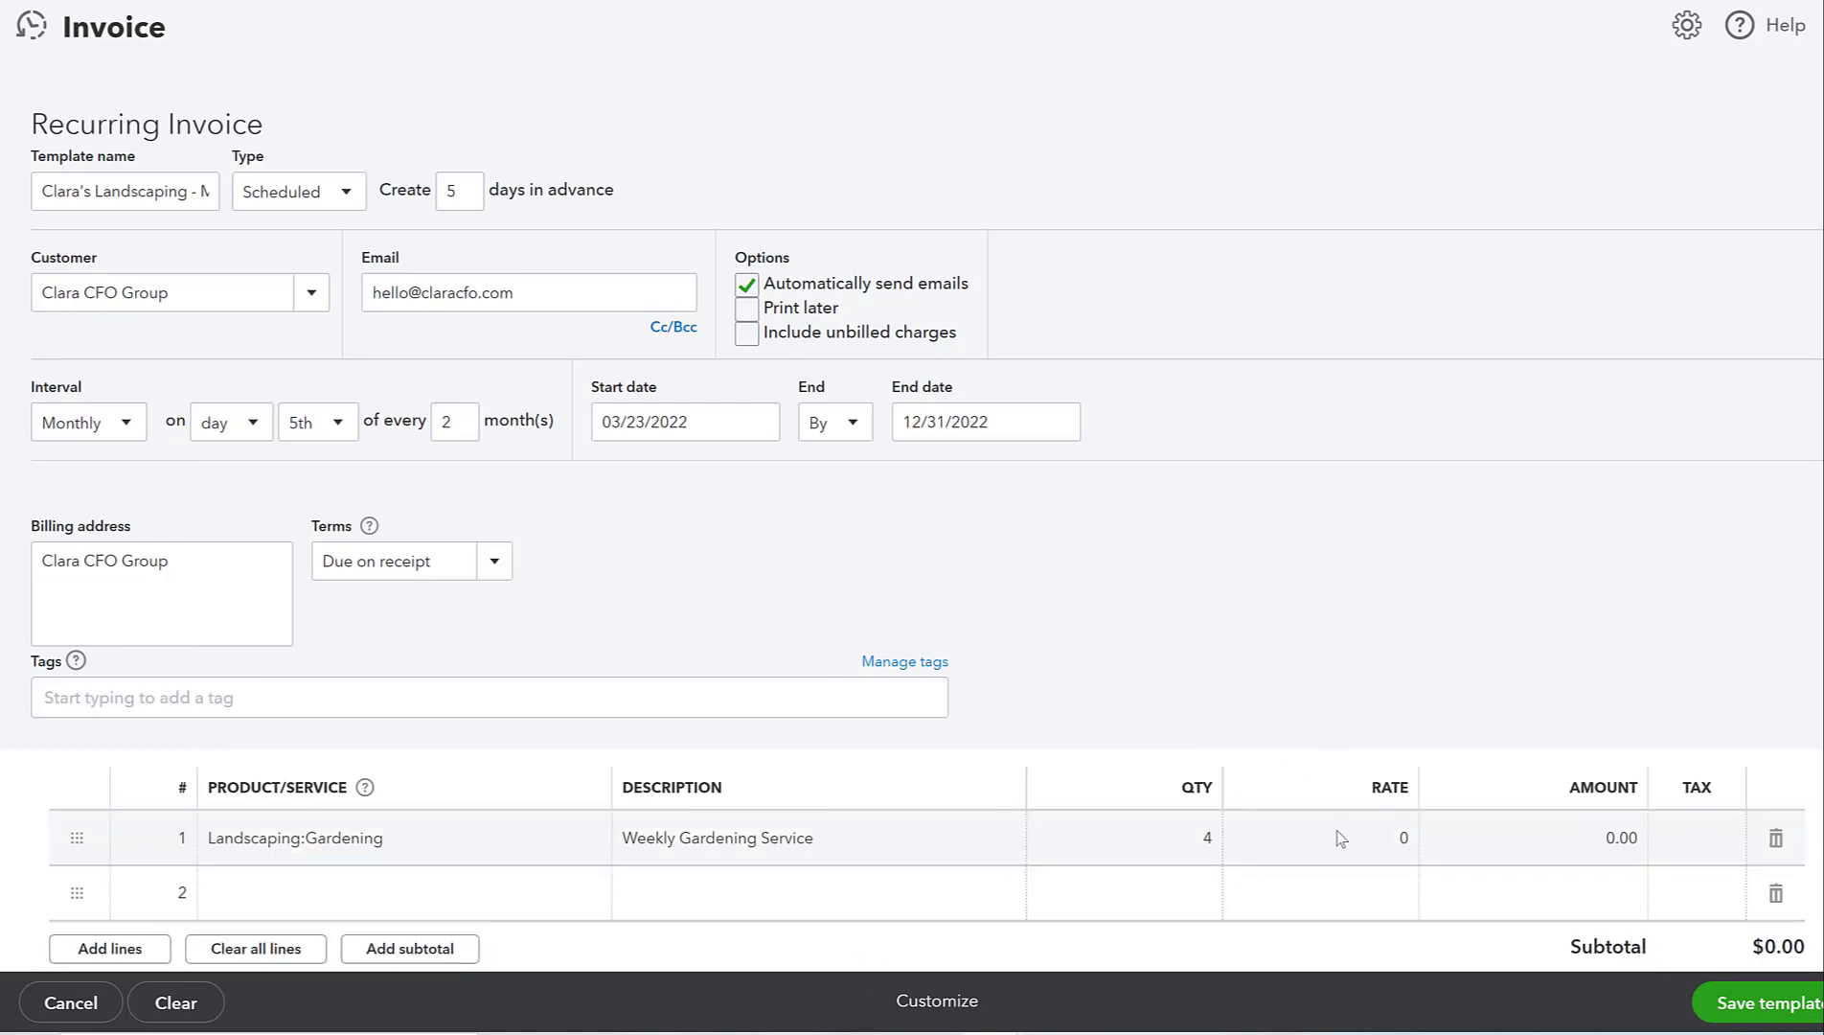
# - Set the line rate to 100 for a $400.00 amount and save the template
pyautogui.click(1348, 850)
pyautogui.write('10')
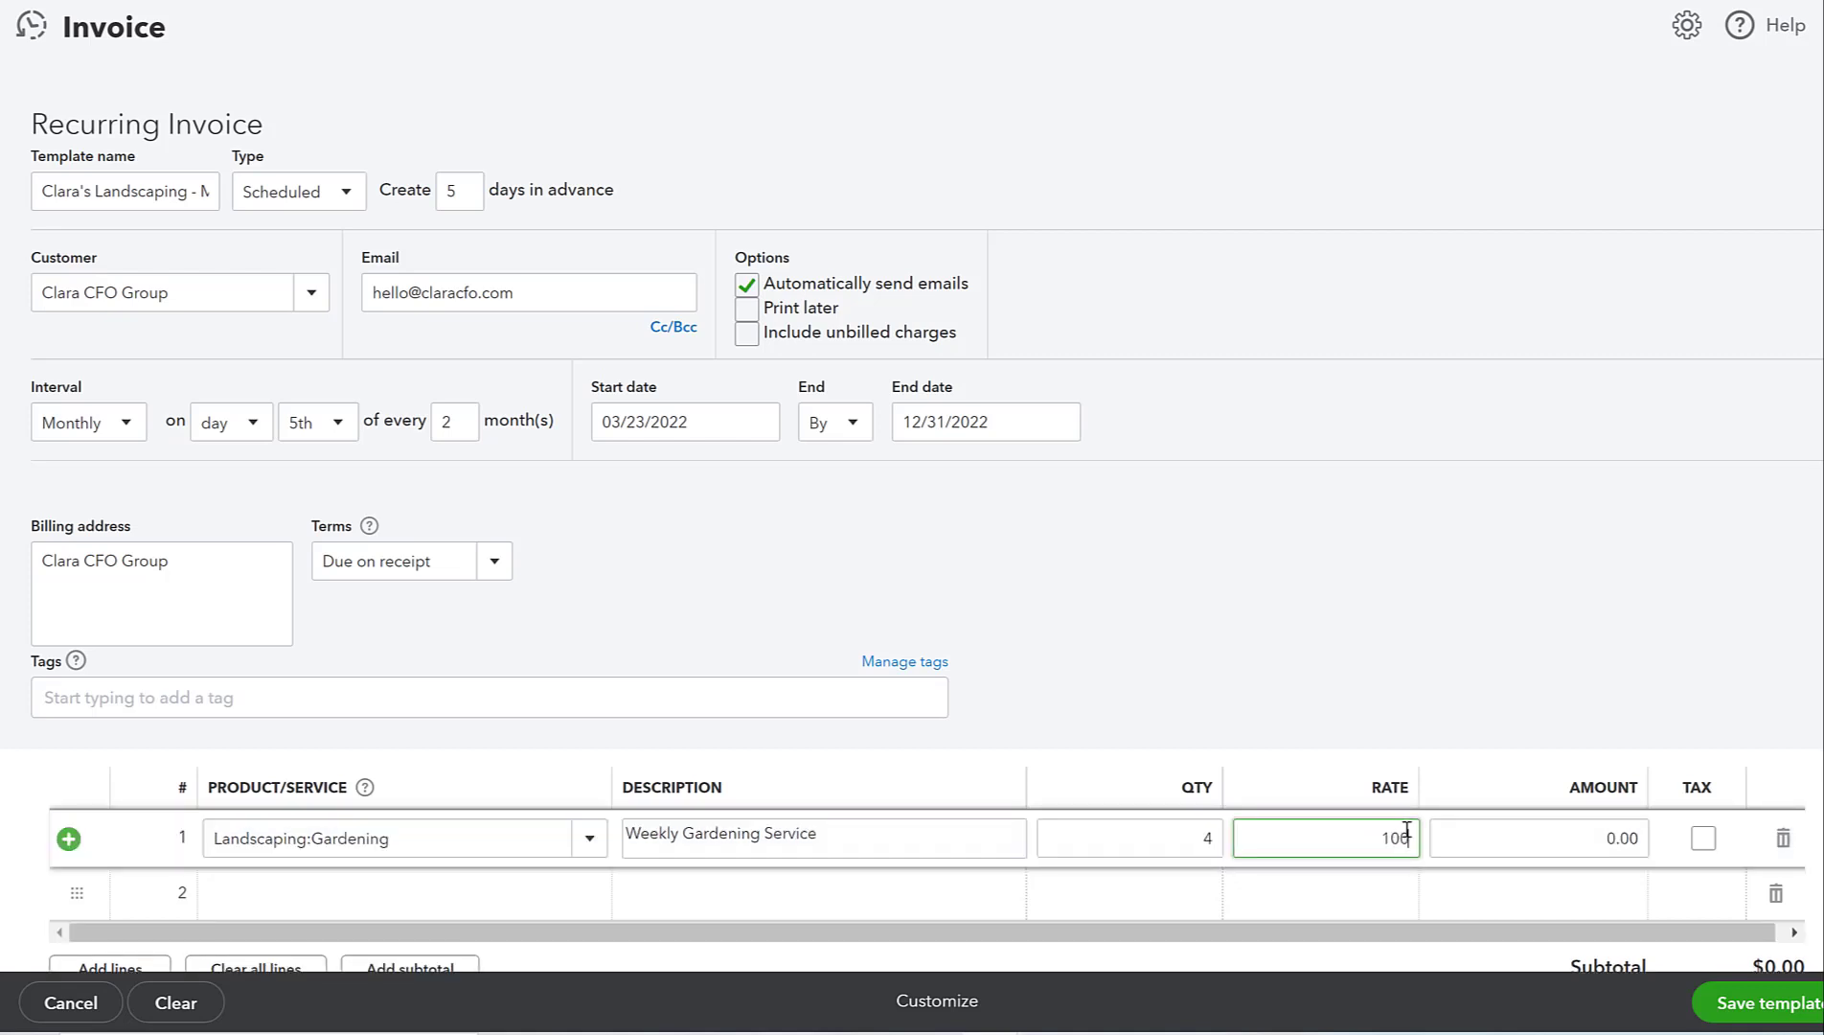
pyautogui.write('0')
pyautogui.click(1382, 766)
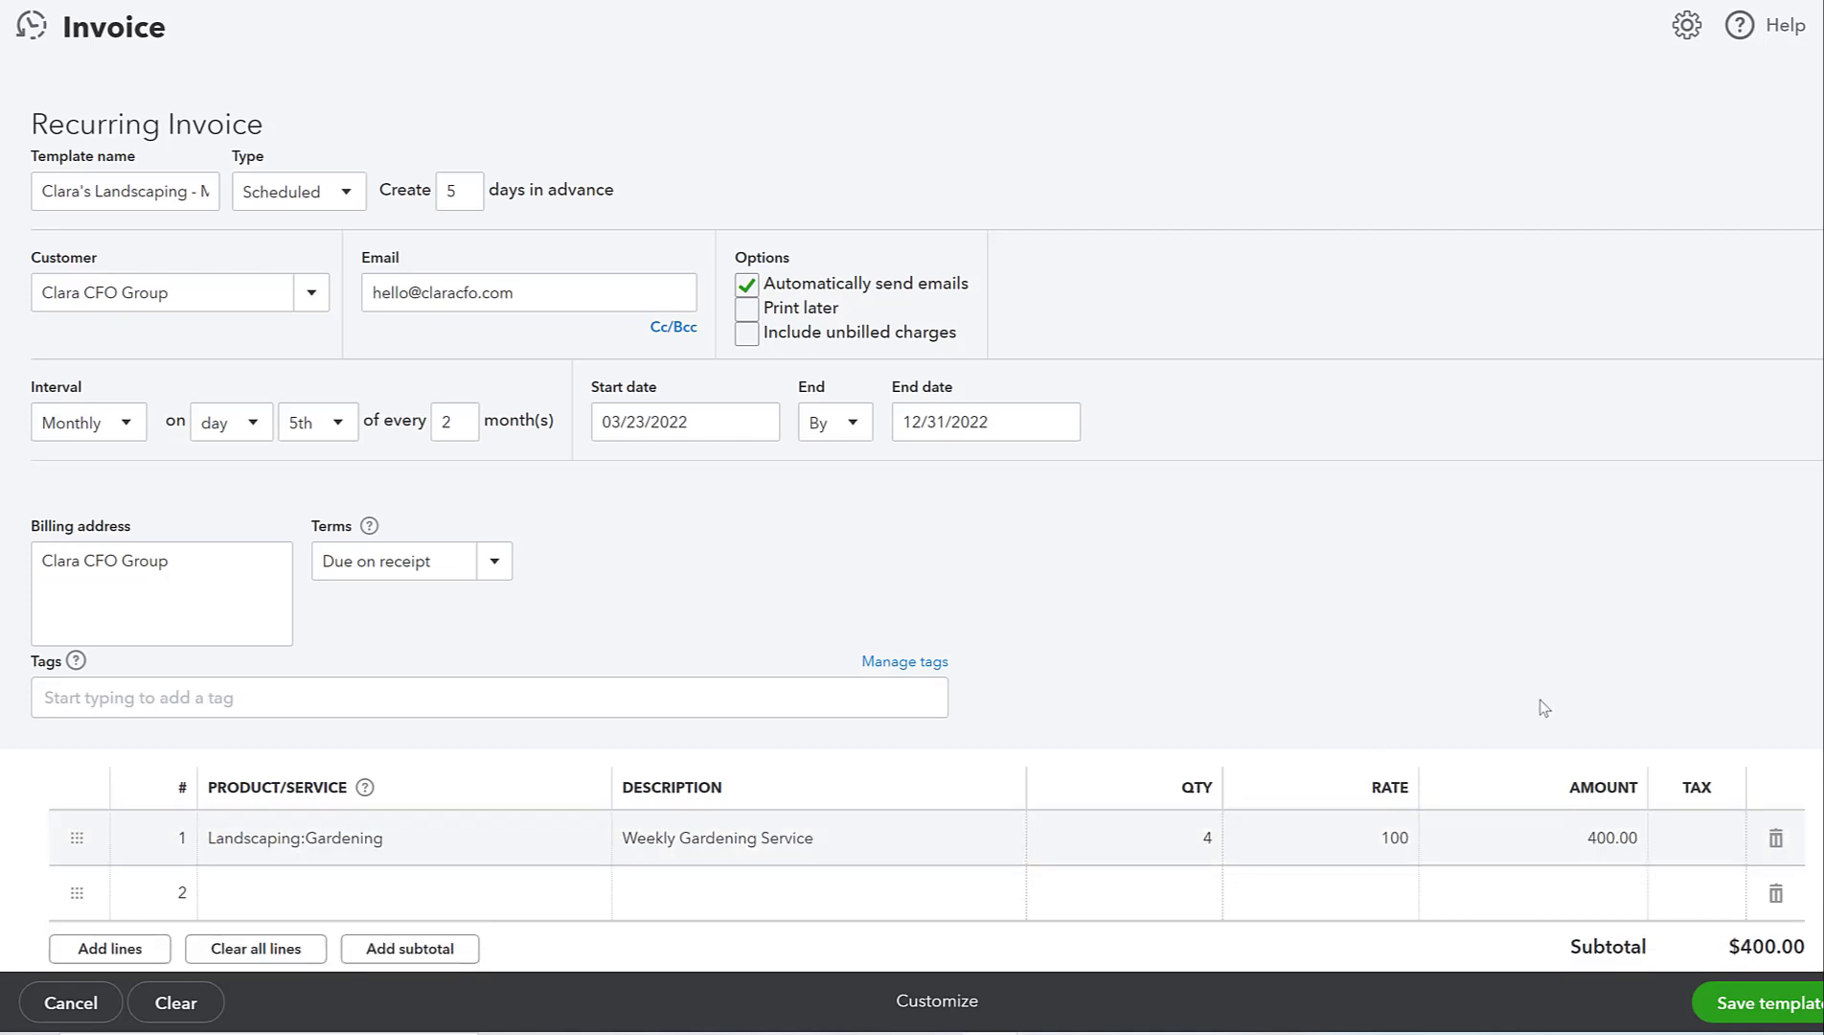
pyautogui.scroll(-1, 1543, 708)
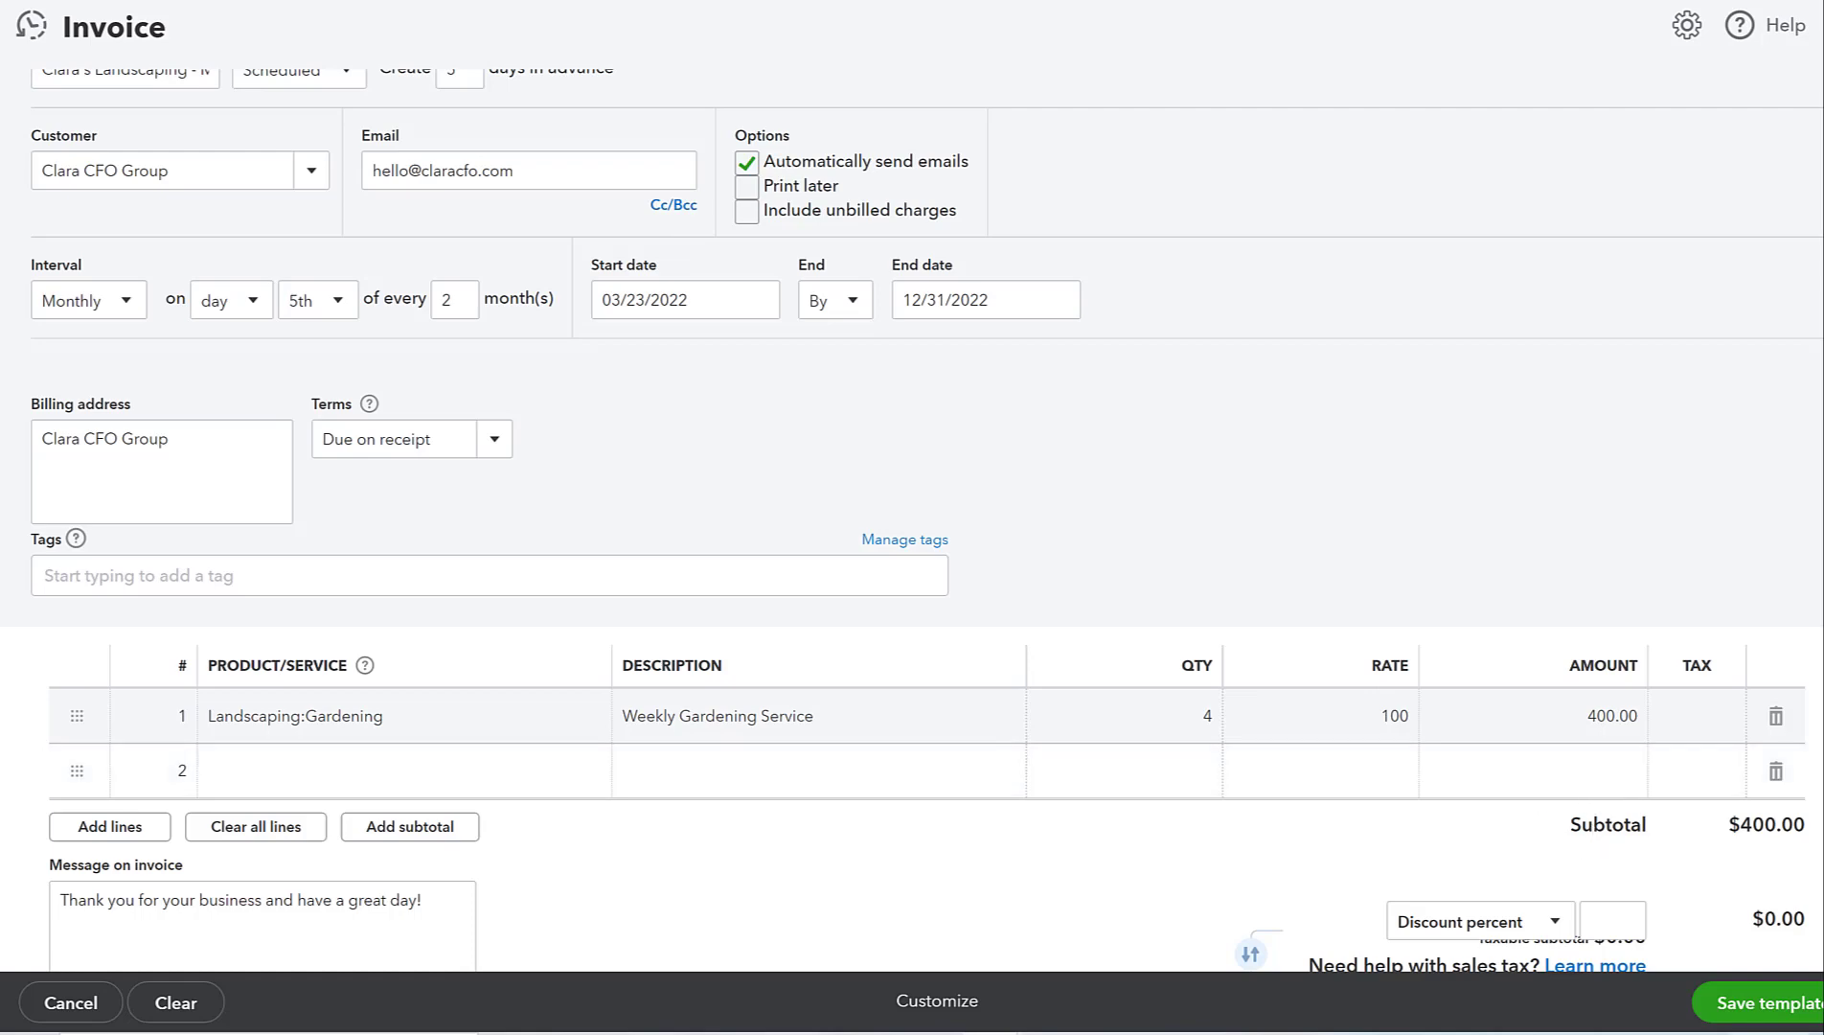
pyautogui.click(1757, 1002)
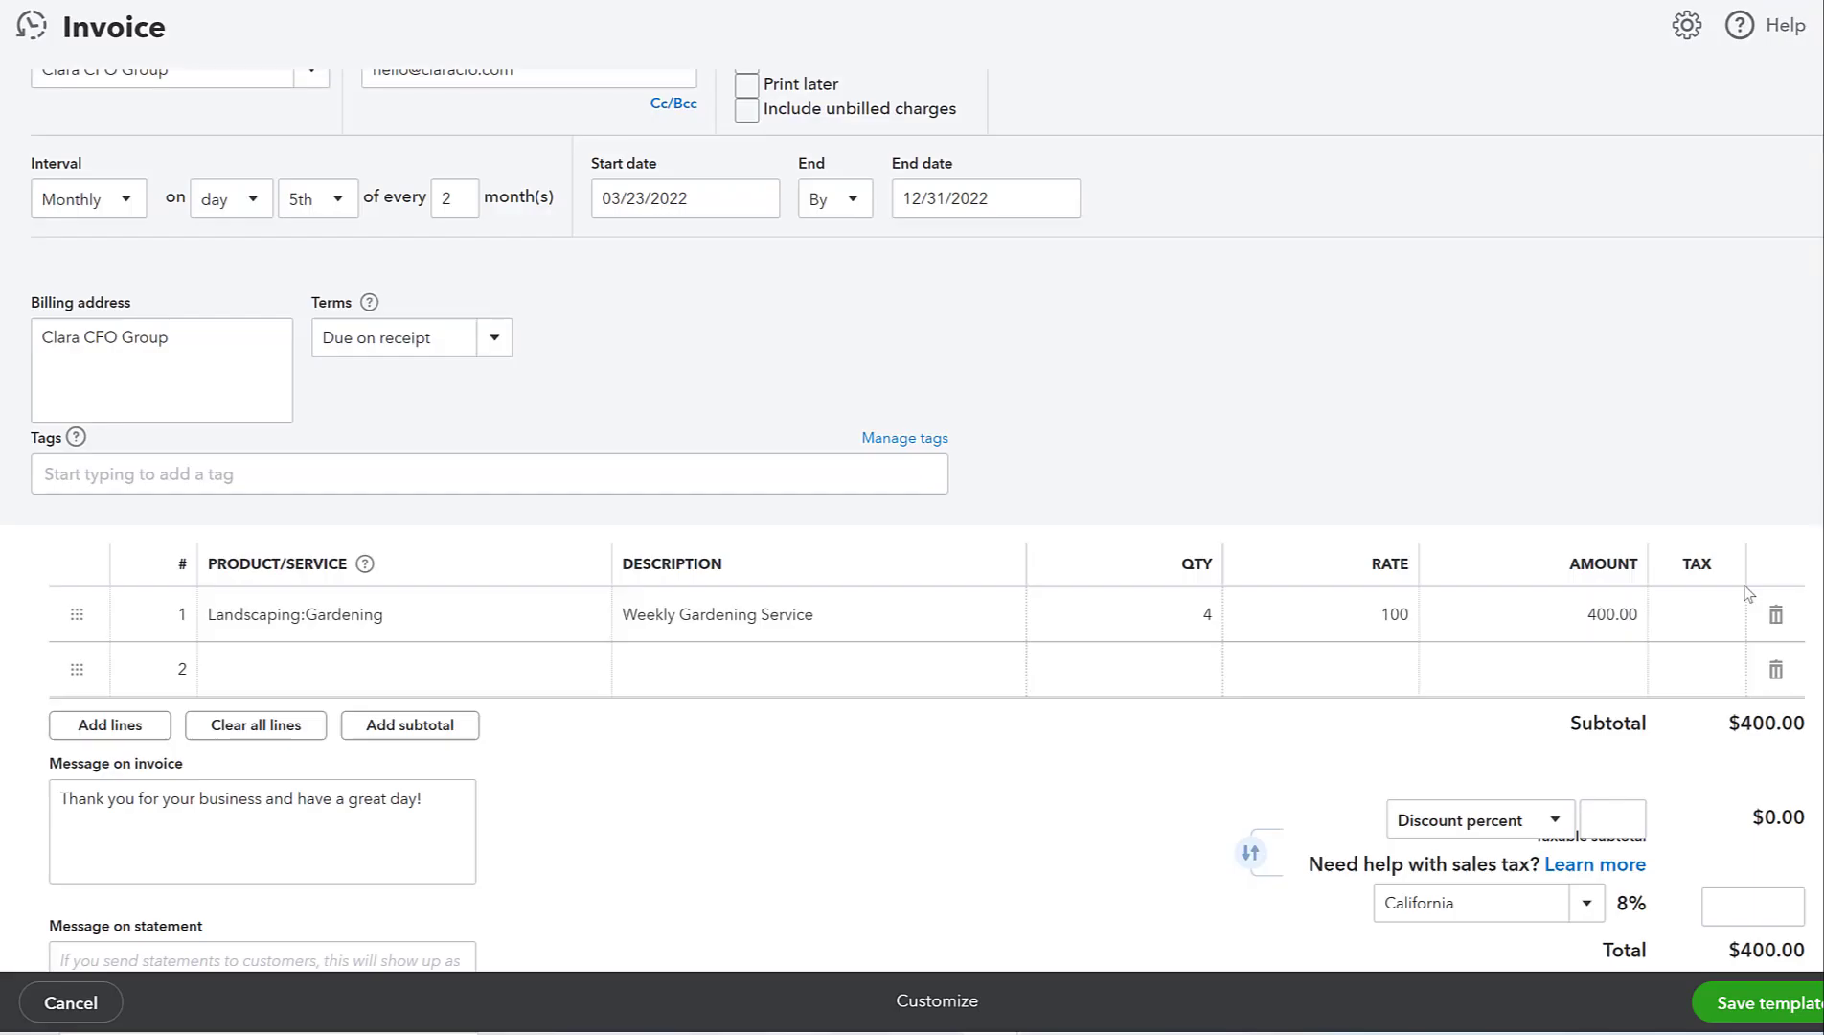
# - Scroll through the reopened template to review its 2-month schedule and $400 Gardening line
pyautogui.scroll(-3, 1636, 634)
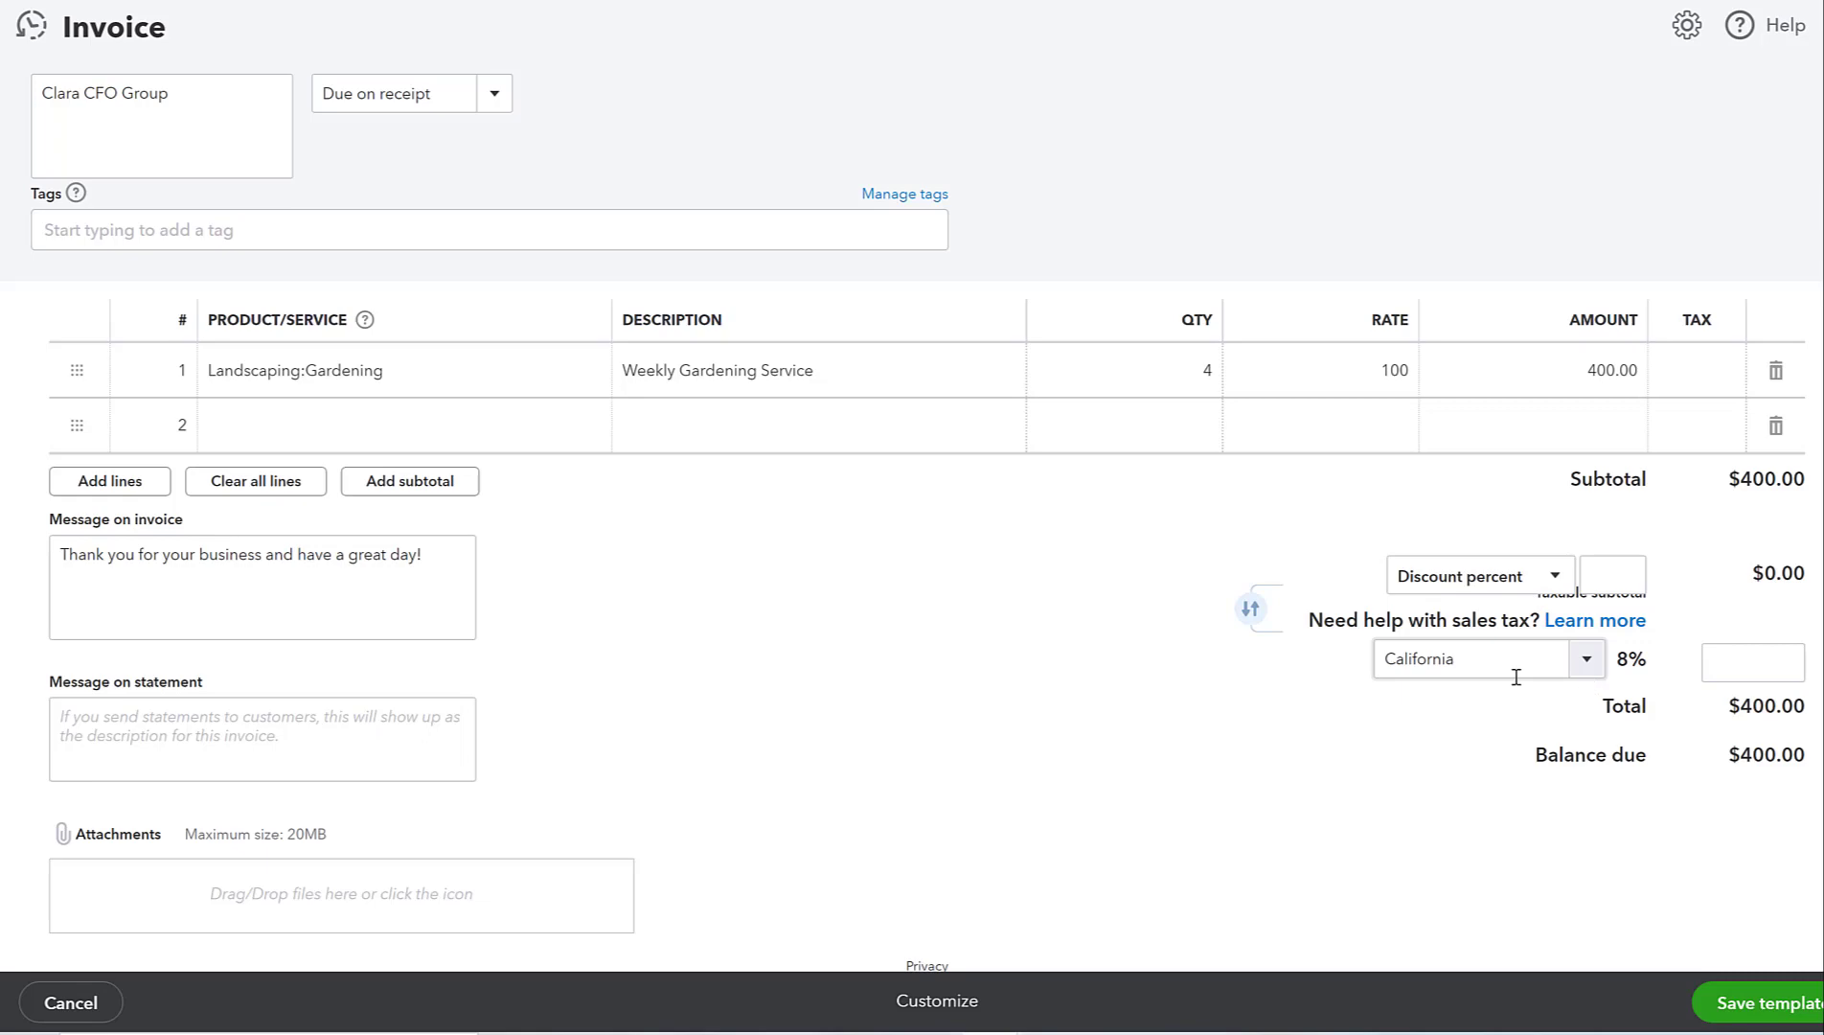
pyautogui.scroll(5, 1112, 541)
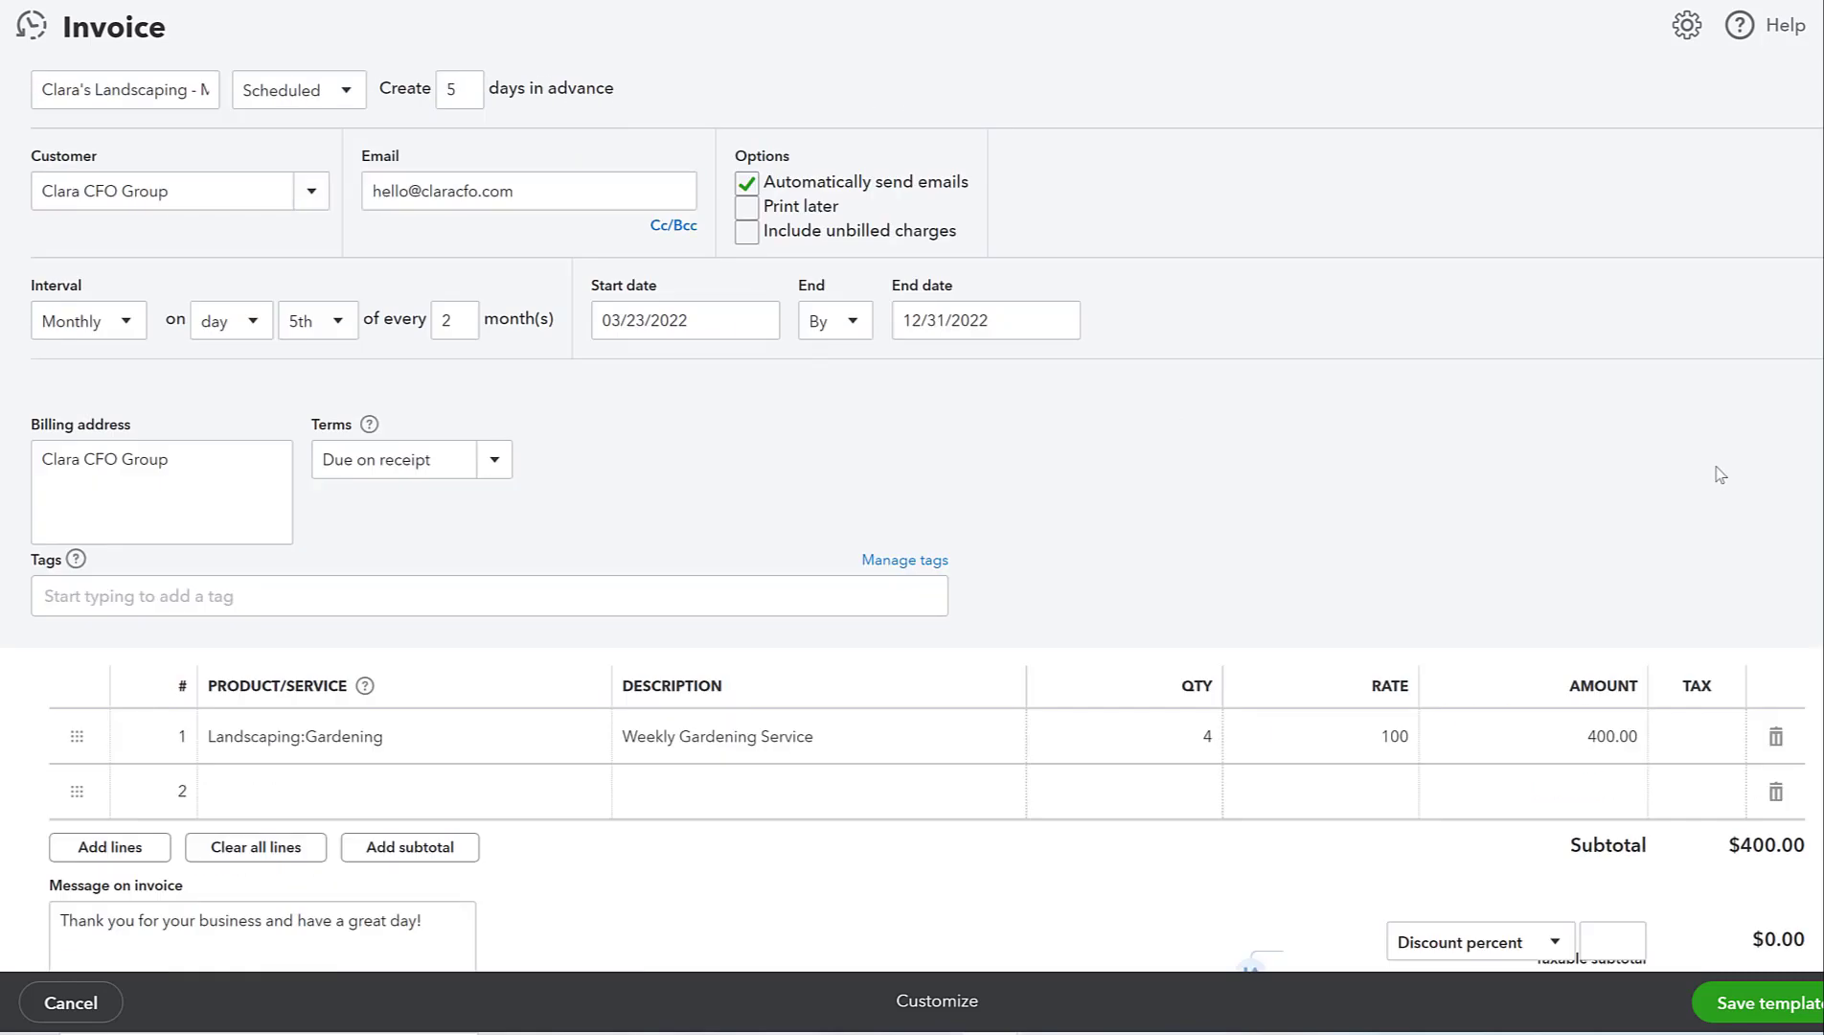
pyautogui.scroll(-5, 1714, 517)
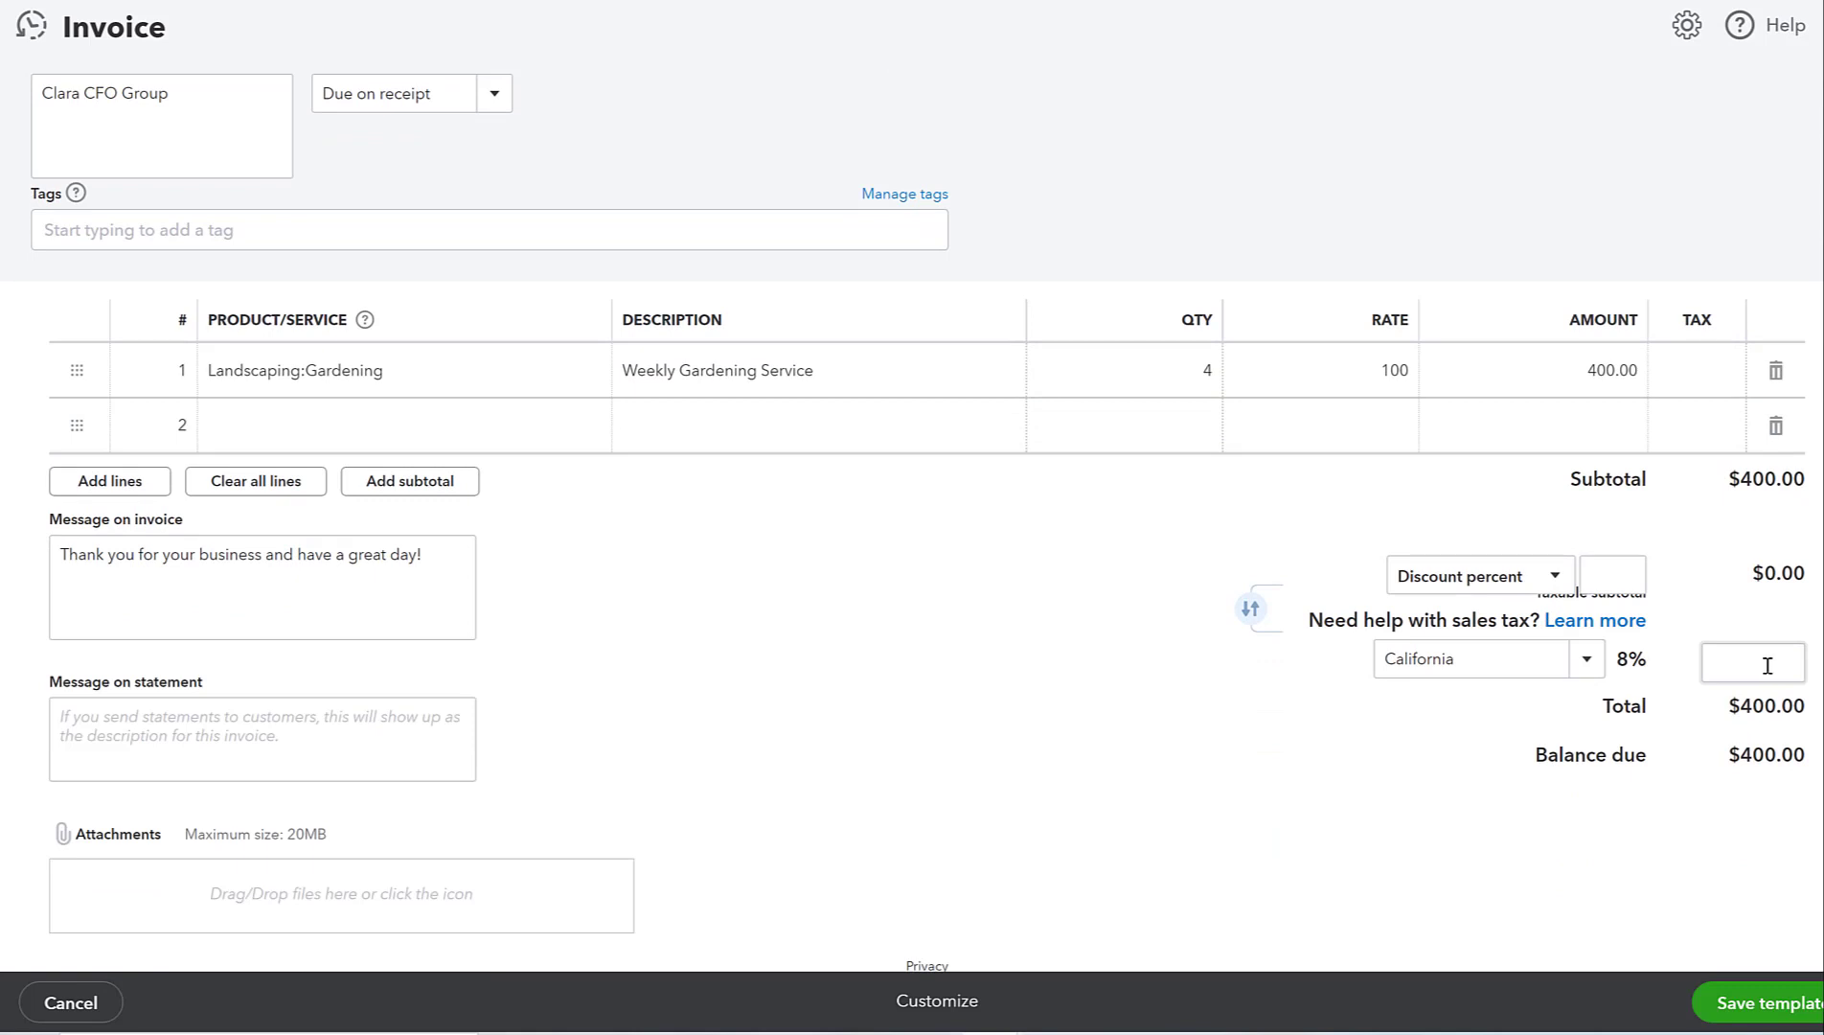
pyautogui.scroll(6, 1766, 664)
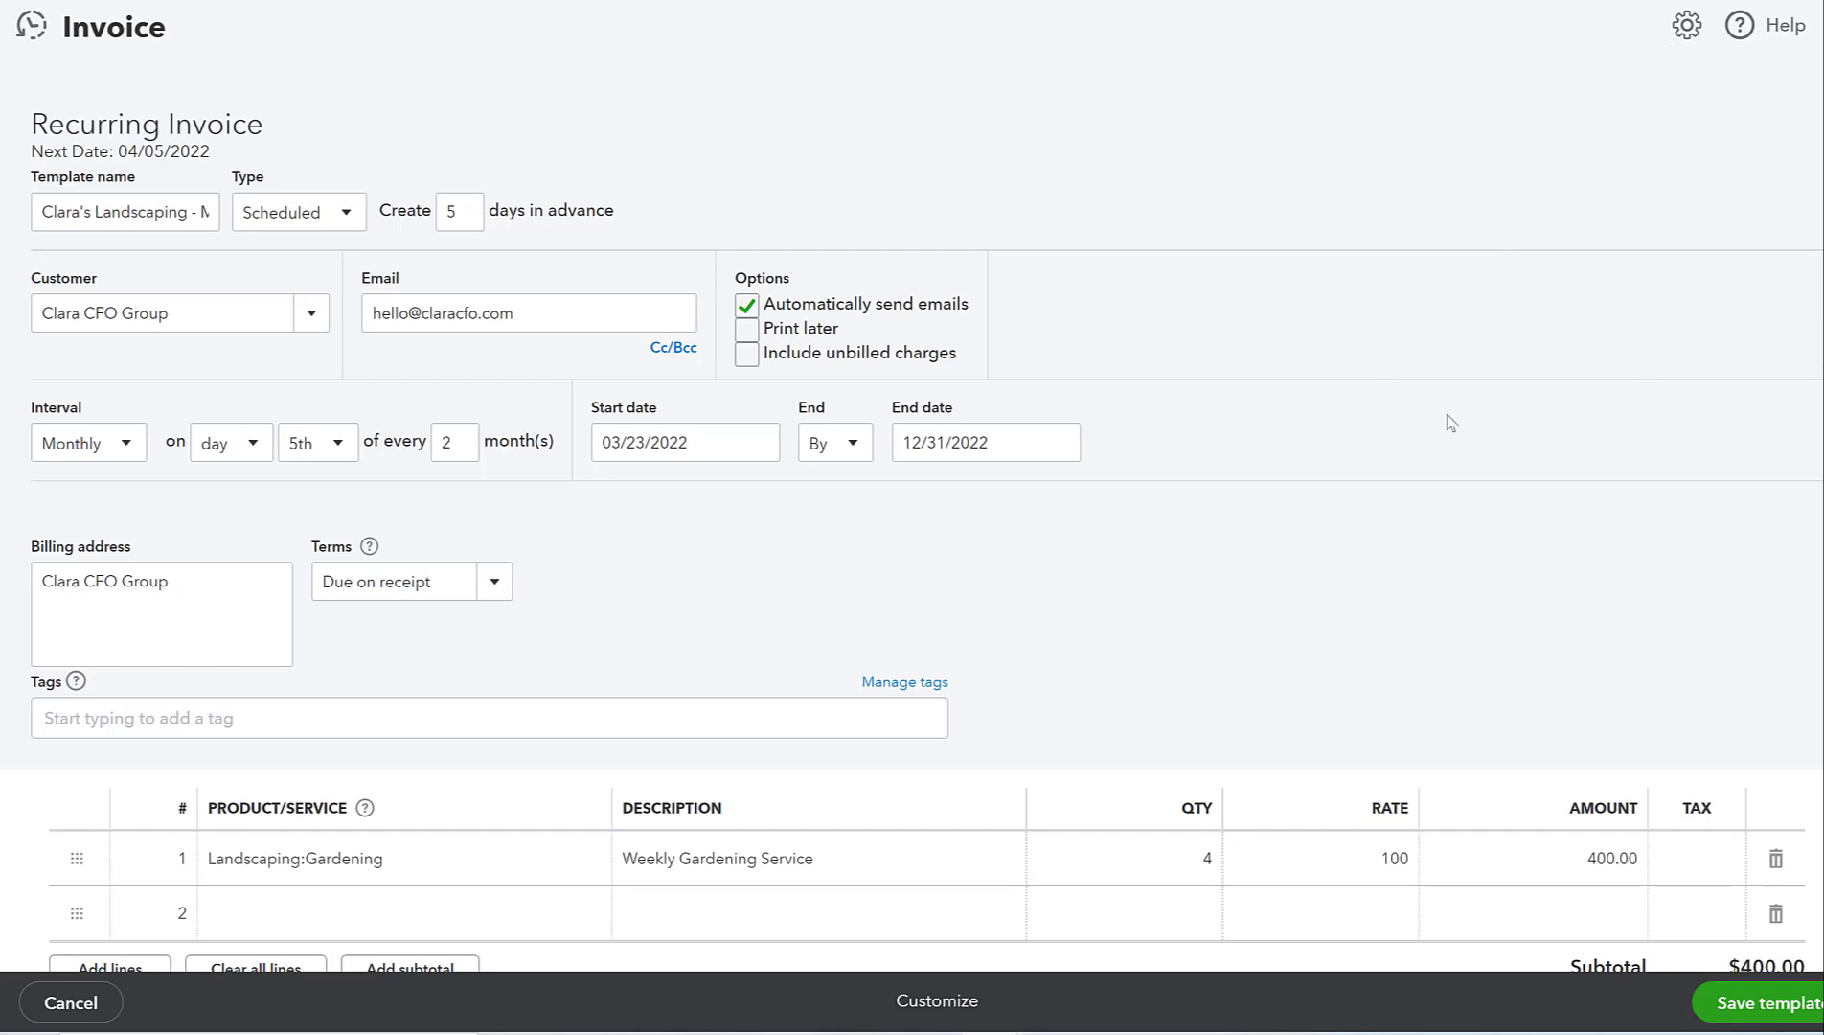
# - Close the Clara's Landscaping template without saving changes
pyautogui.click(1674, 44)
pyautogui.click(1819, 27)
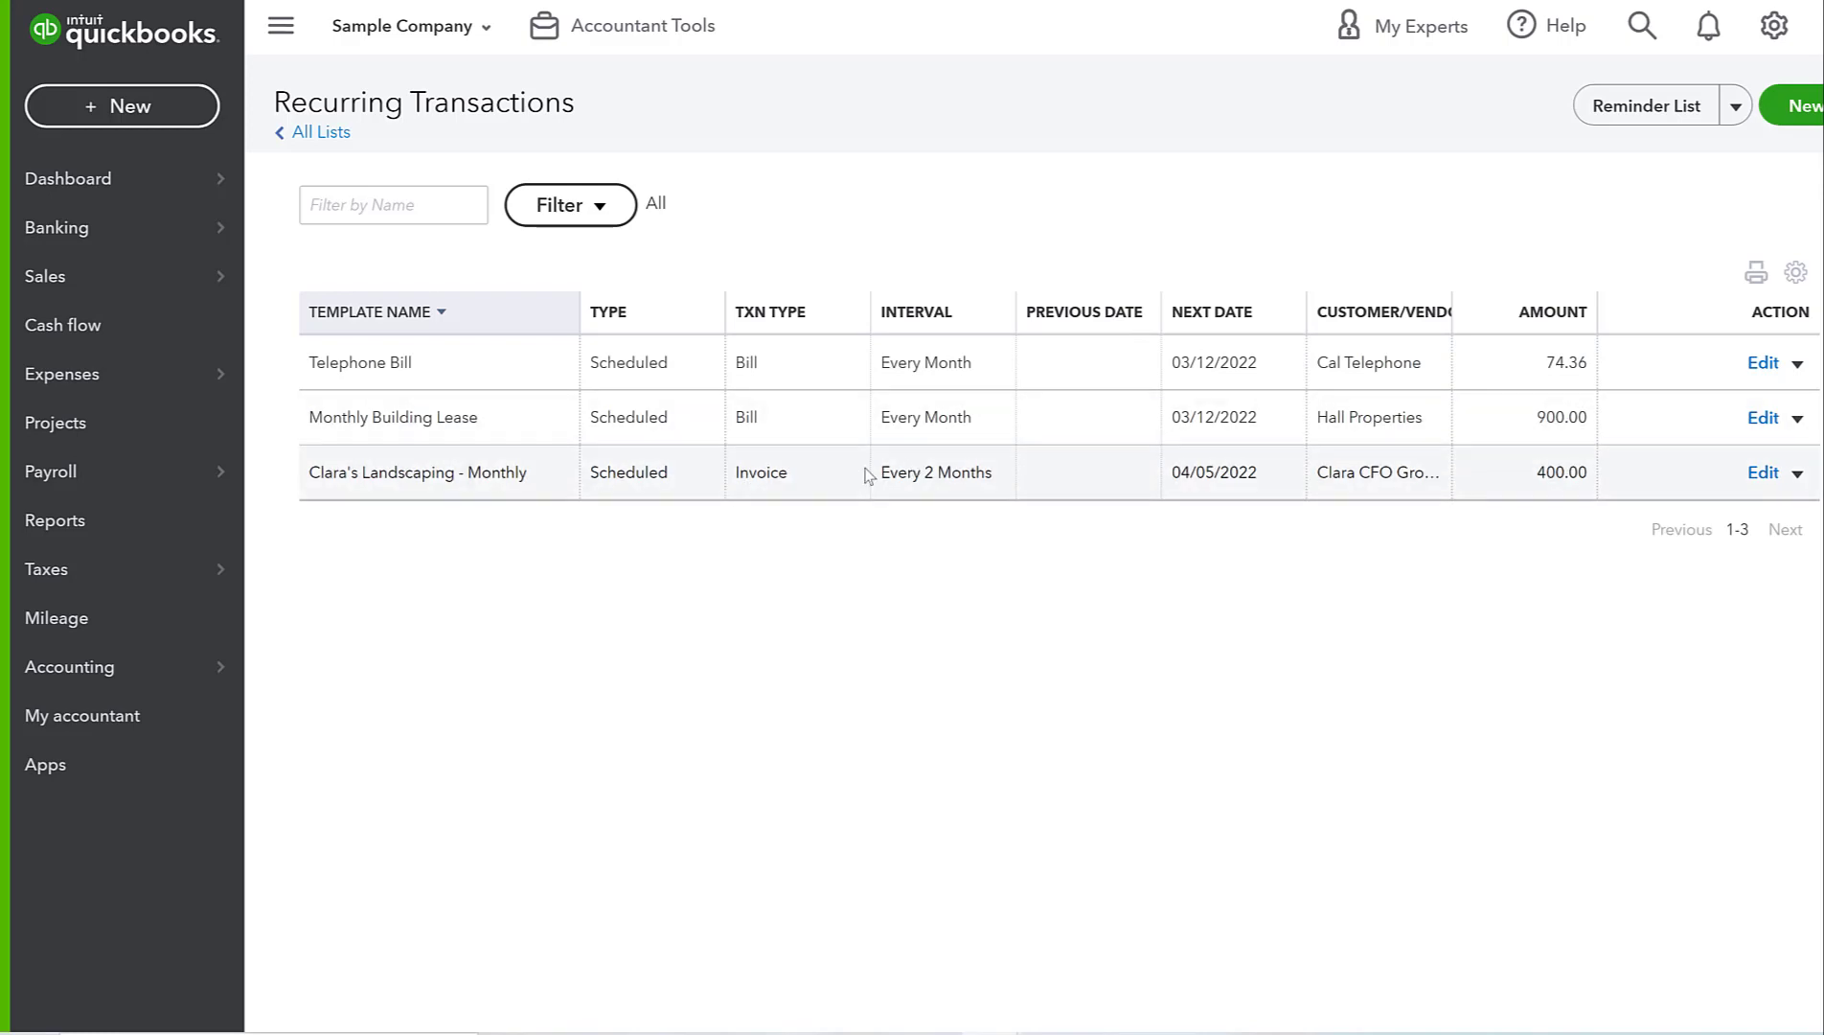
# - Change the Clara's Landscaping - Monthly template from every 2 months to every 1 month and re-save it
pyautogui.click(1760, 473)
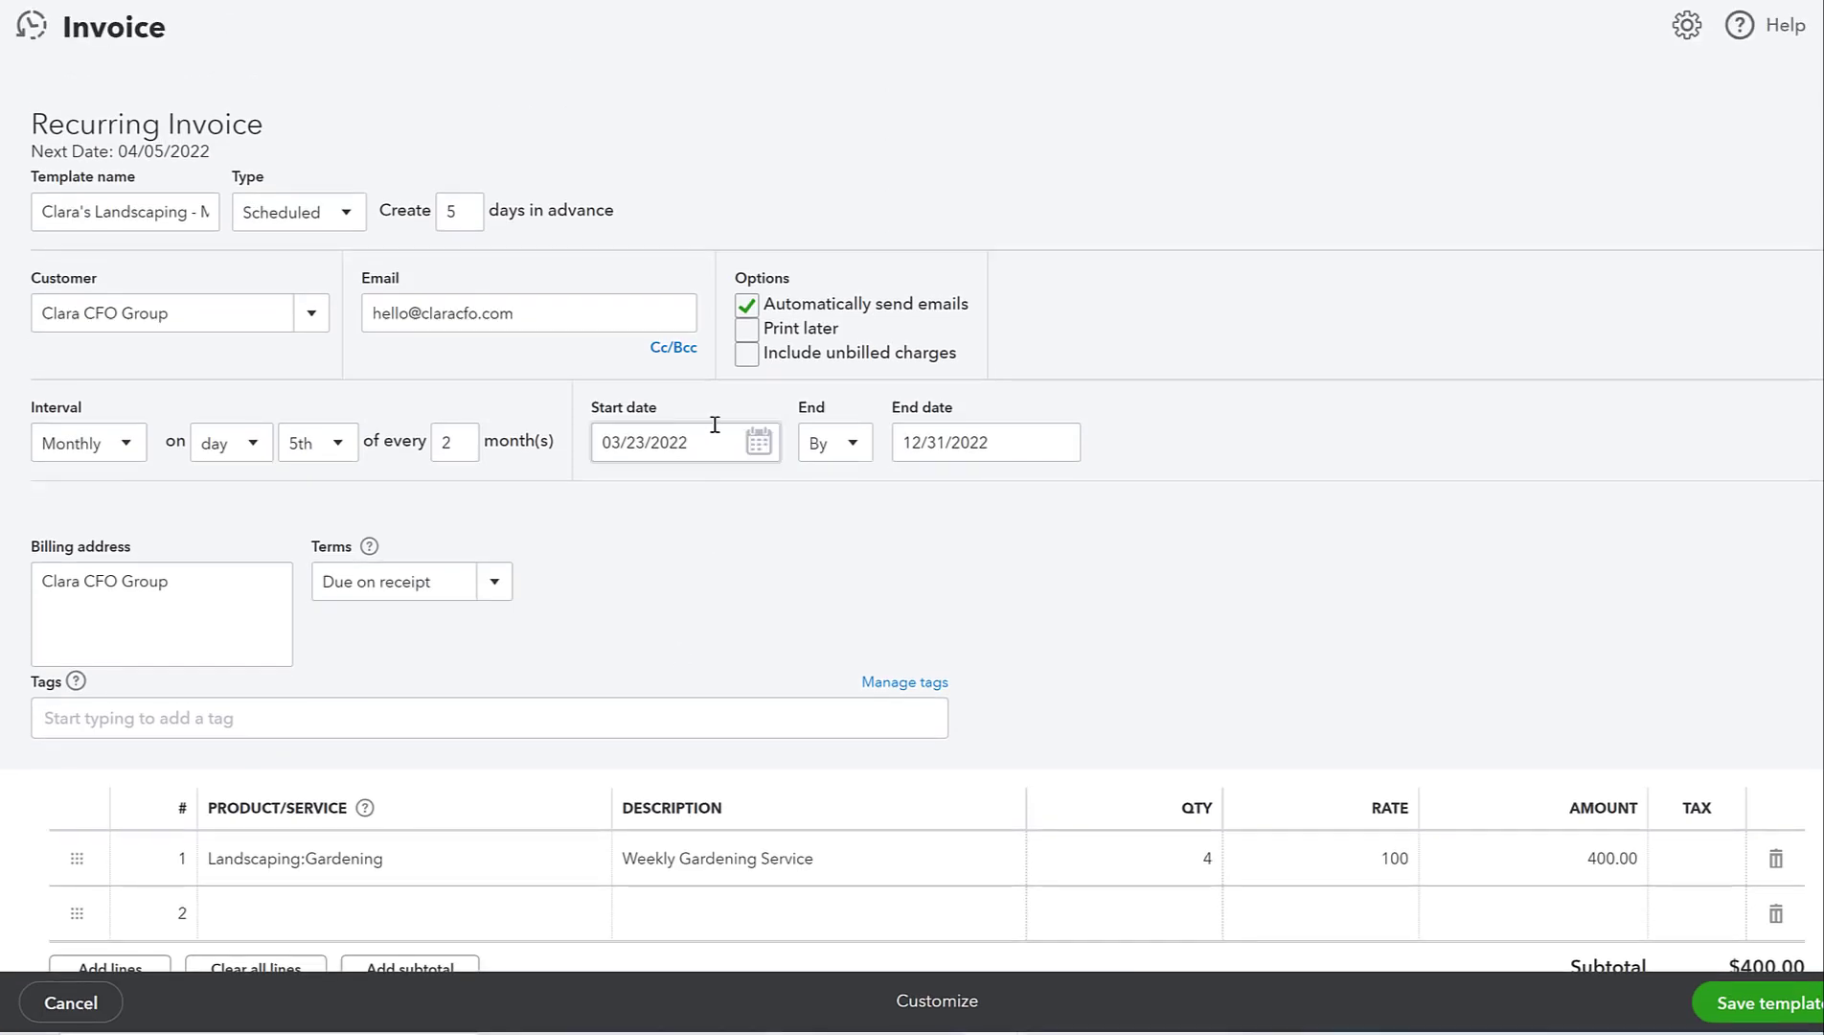
pyautogui.doubleClick(468, 441)
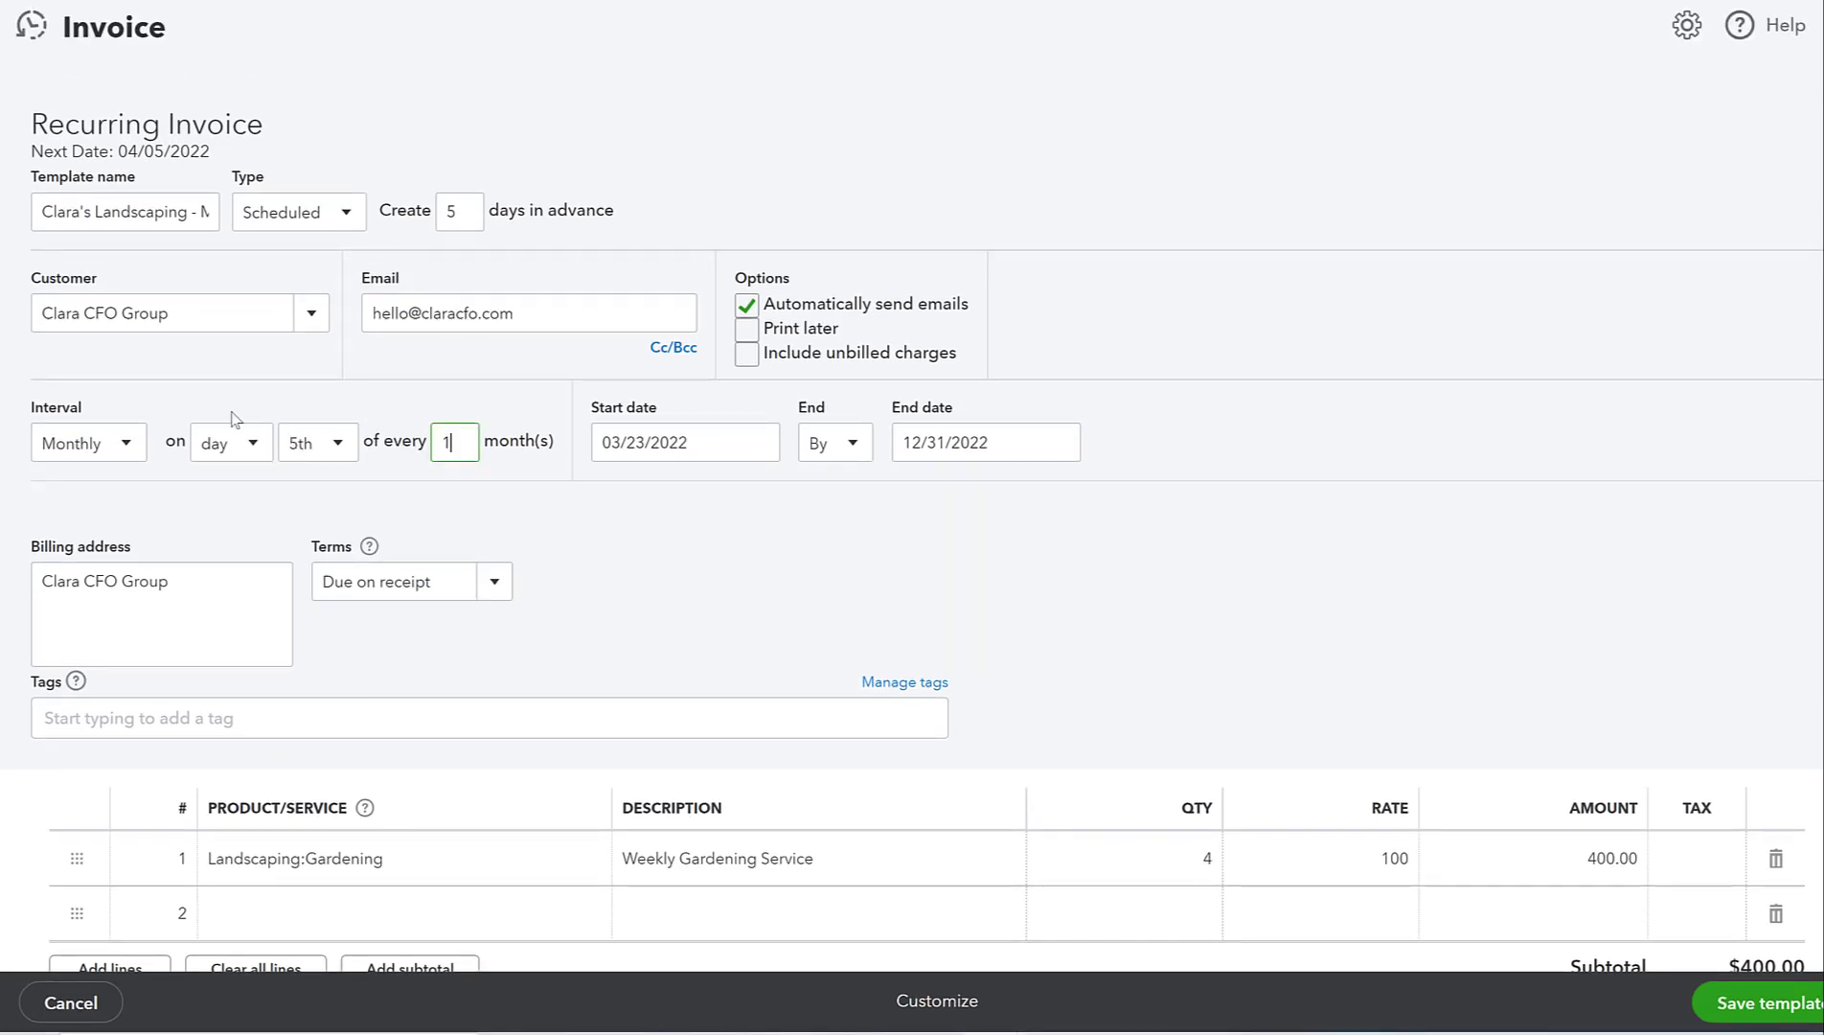
pyautogui.click(887, 563)
pyautogui.click(1762, 1017)
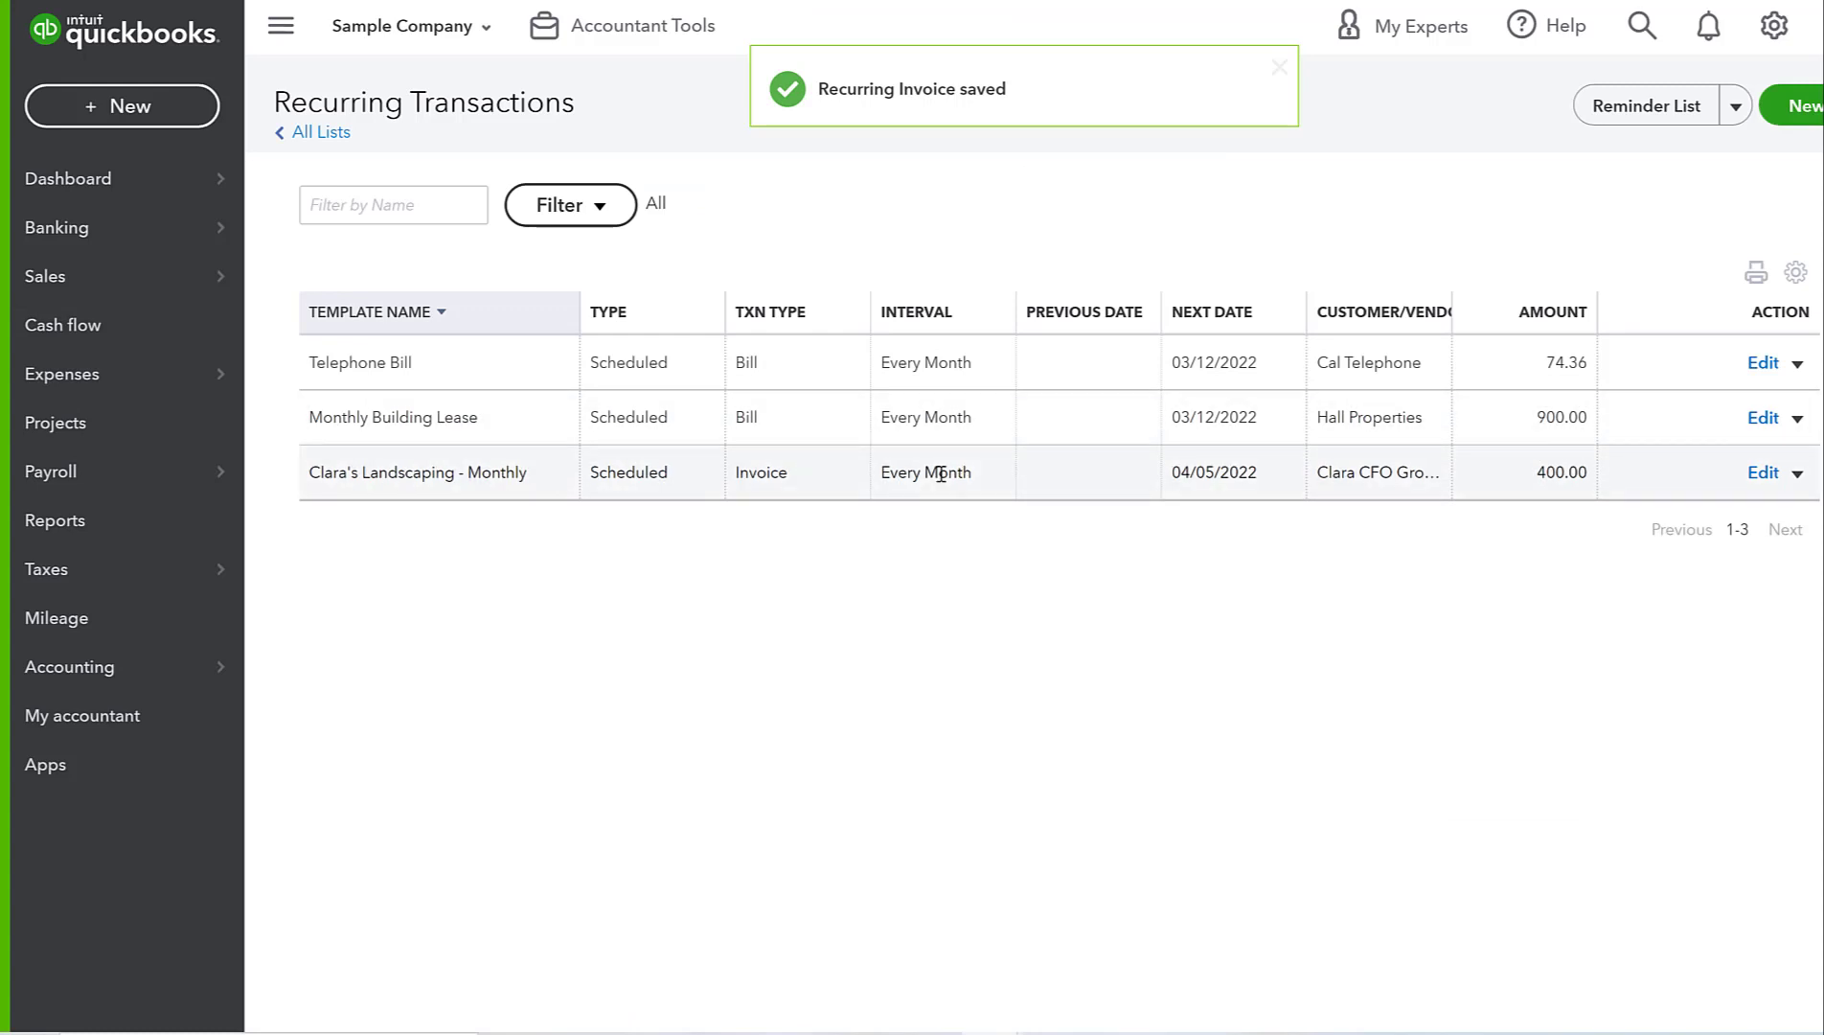
pyautogui.click(1797, 473)
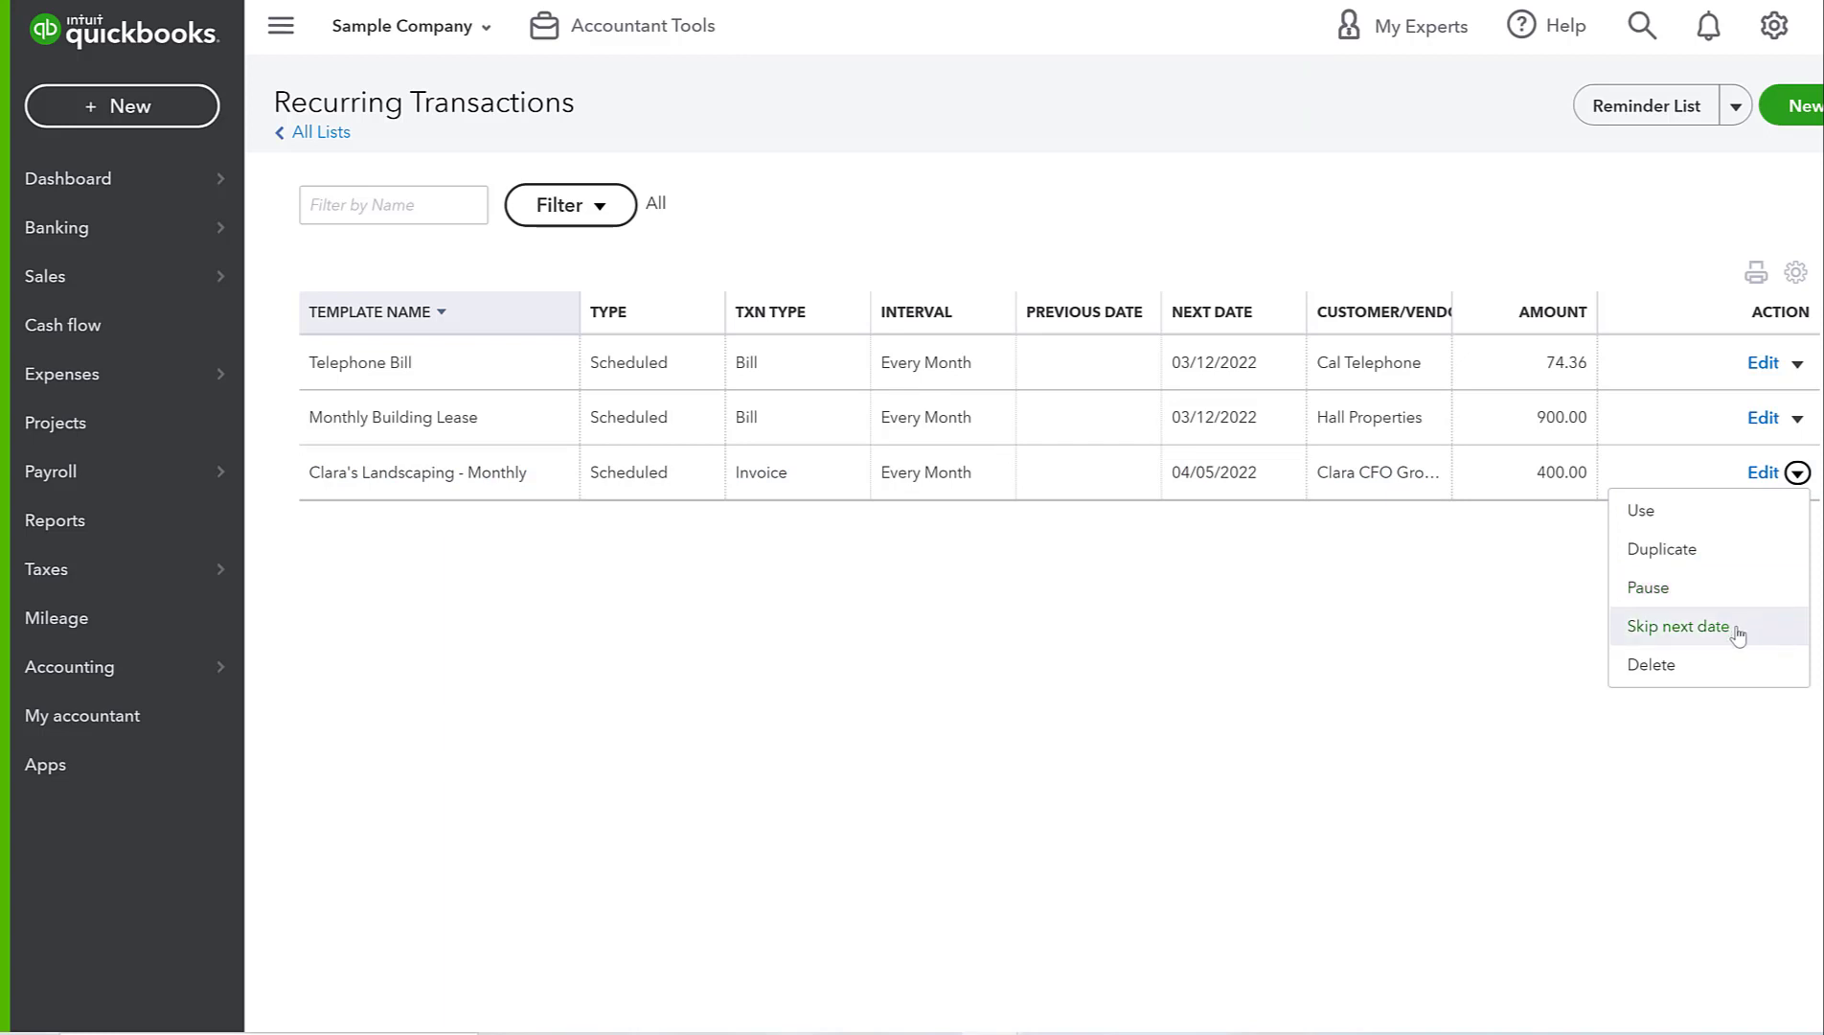
pyautogui.click(1225, 550)
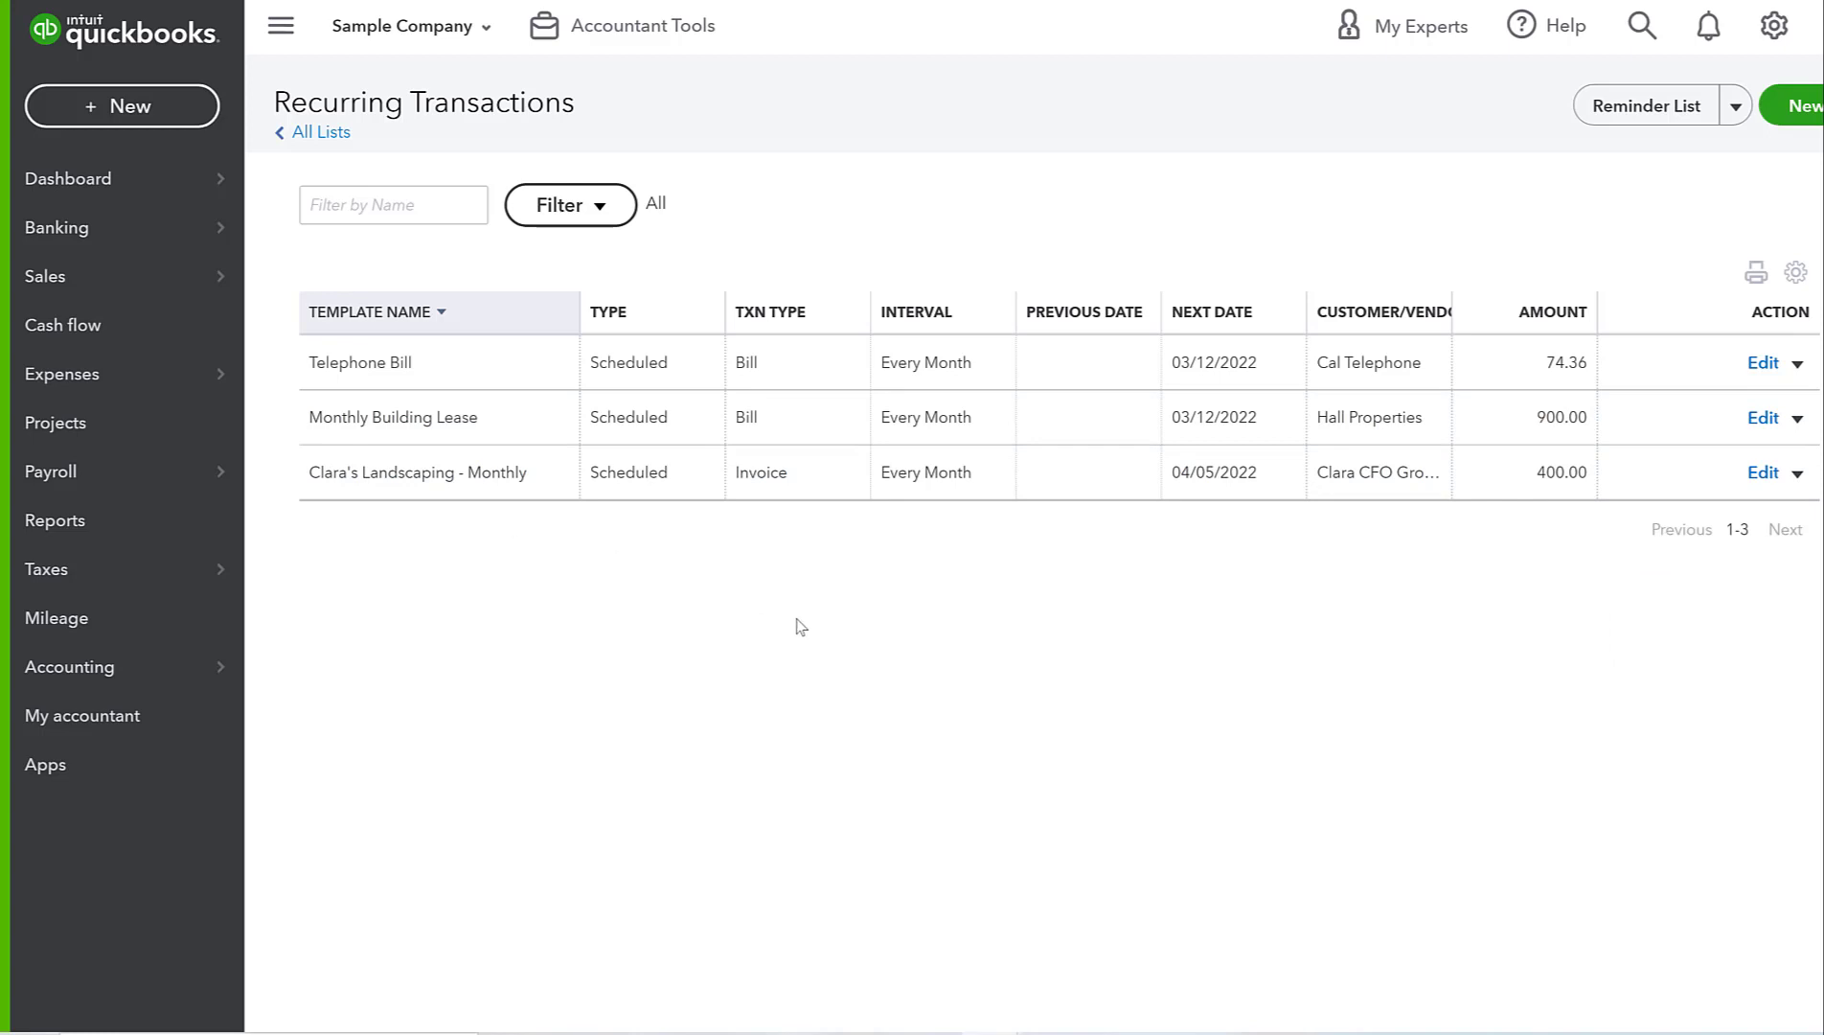